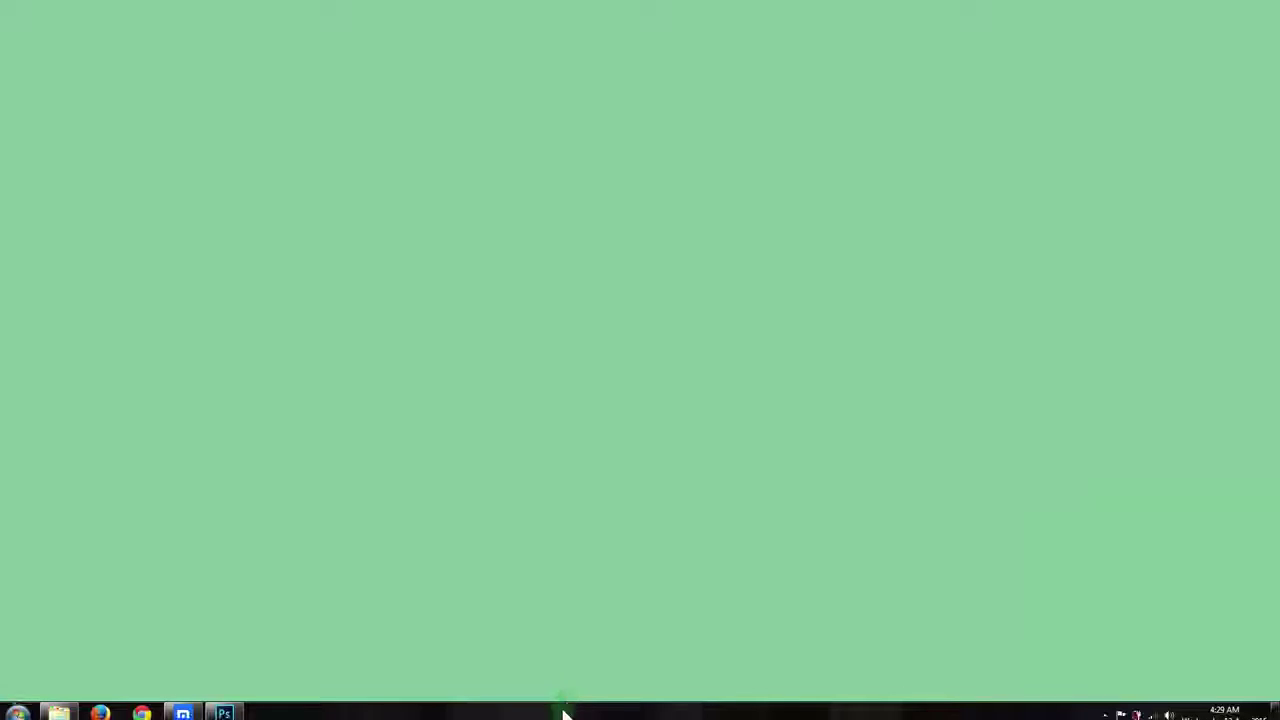
Look over the finished rainy window artwork, then bring the browser's font page back up.
click(226, 706)
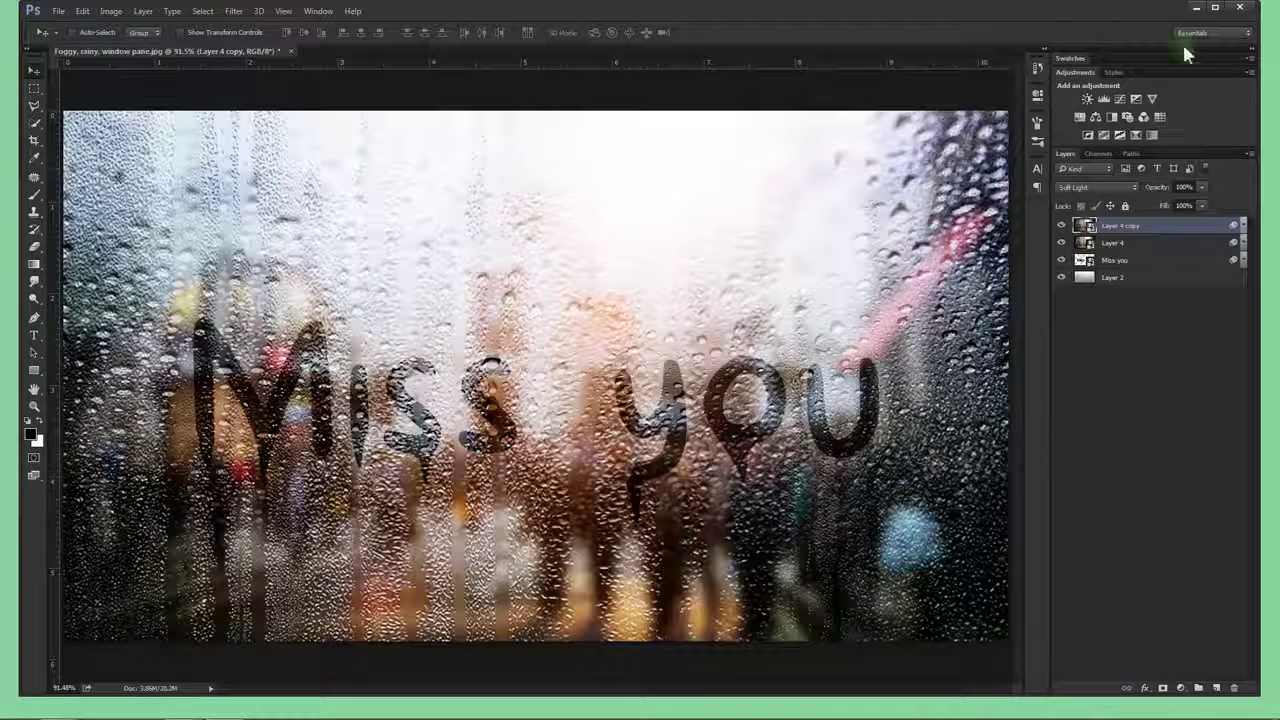
click(1196, 9)
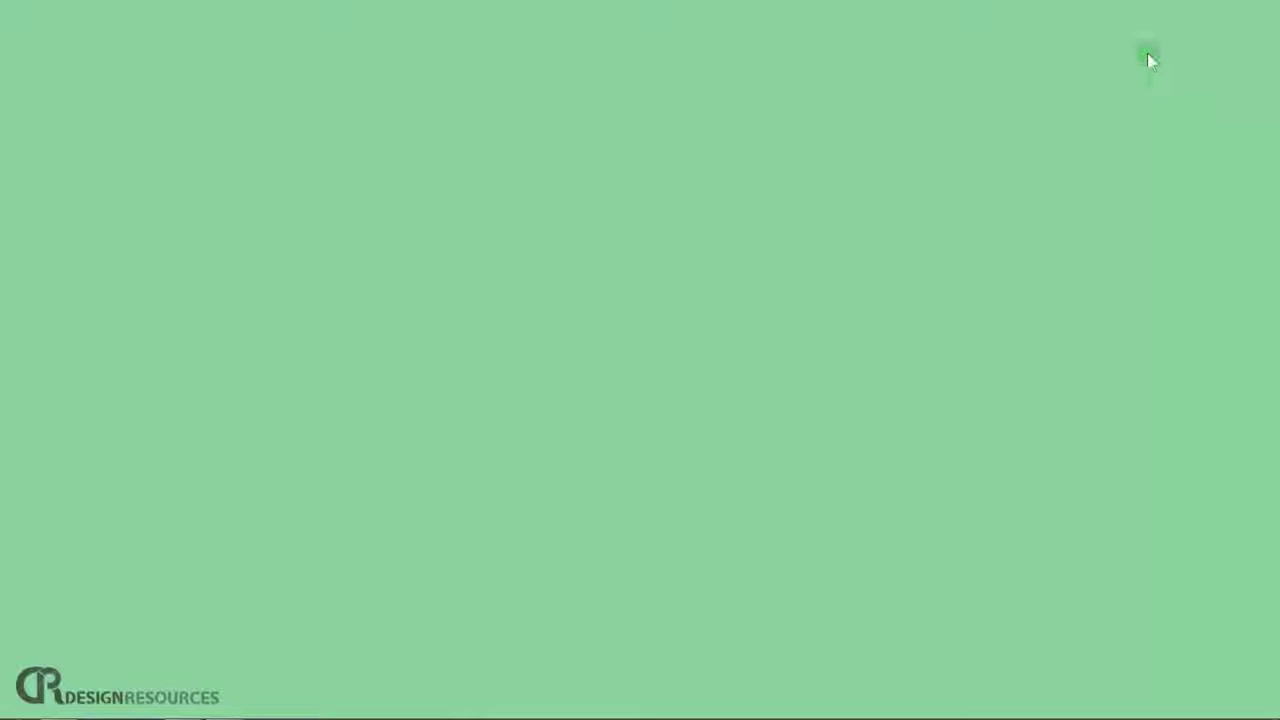
click(157, 650)
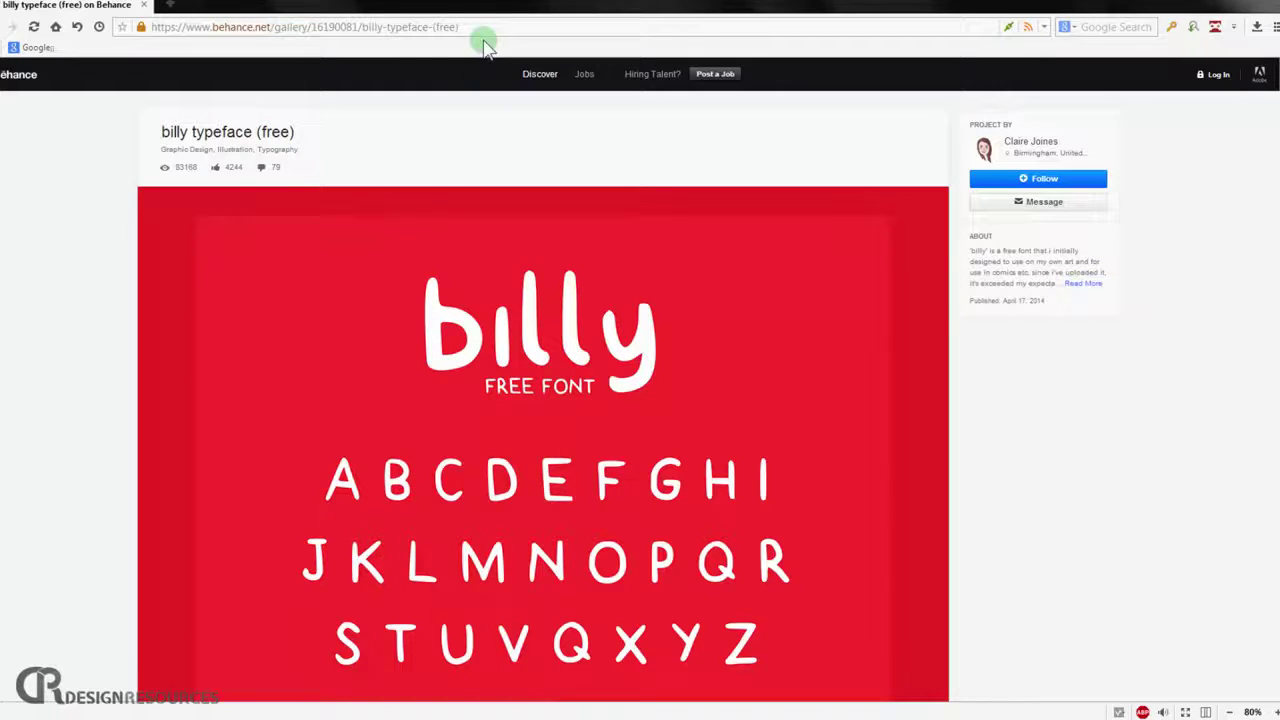
click(566, 415)
Scroll down the font page and download the free Billy font.
scroll(555, 395, down, 3)
scroll(541, 377, down, 1)
scroll(540, 376, down, 4)
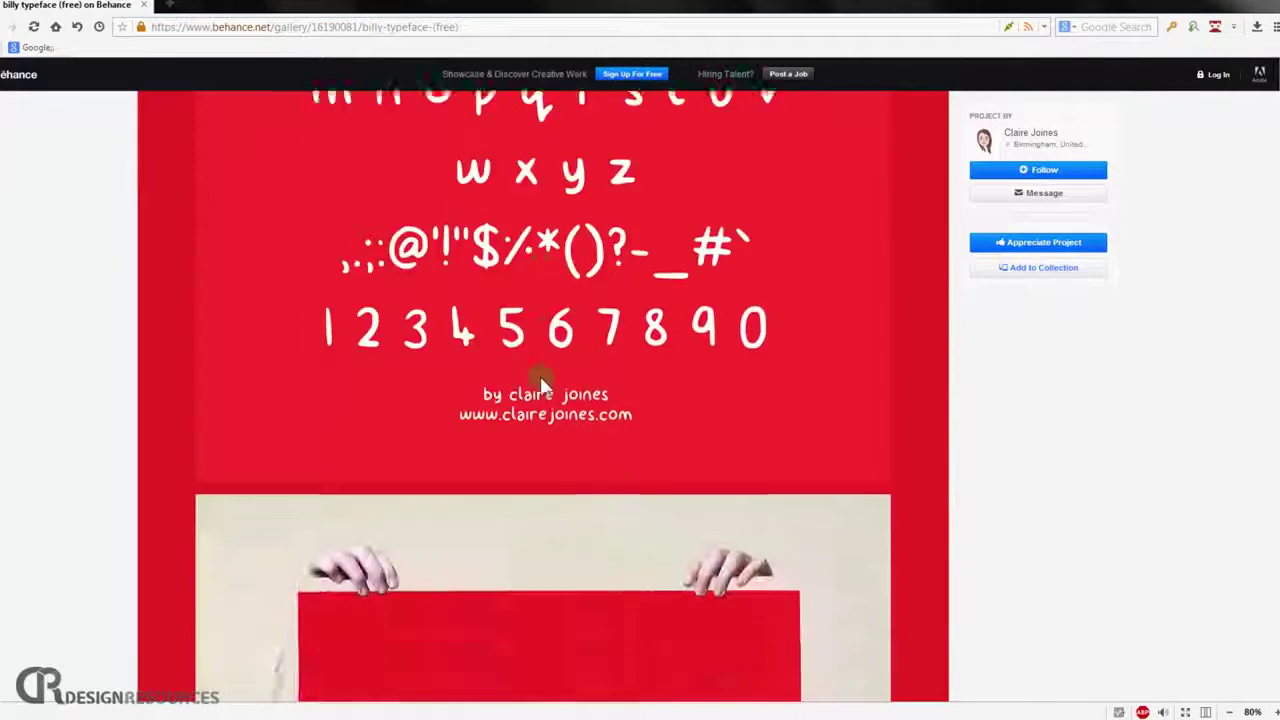
scroll(553, 398, down, 4)
scroll(575, 445, down, 5)
scroll(634, 543, down, 5)
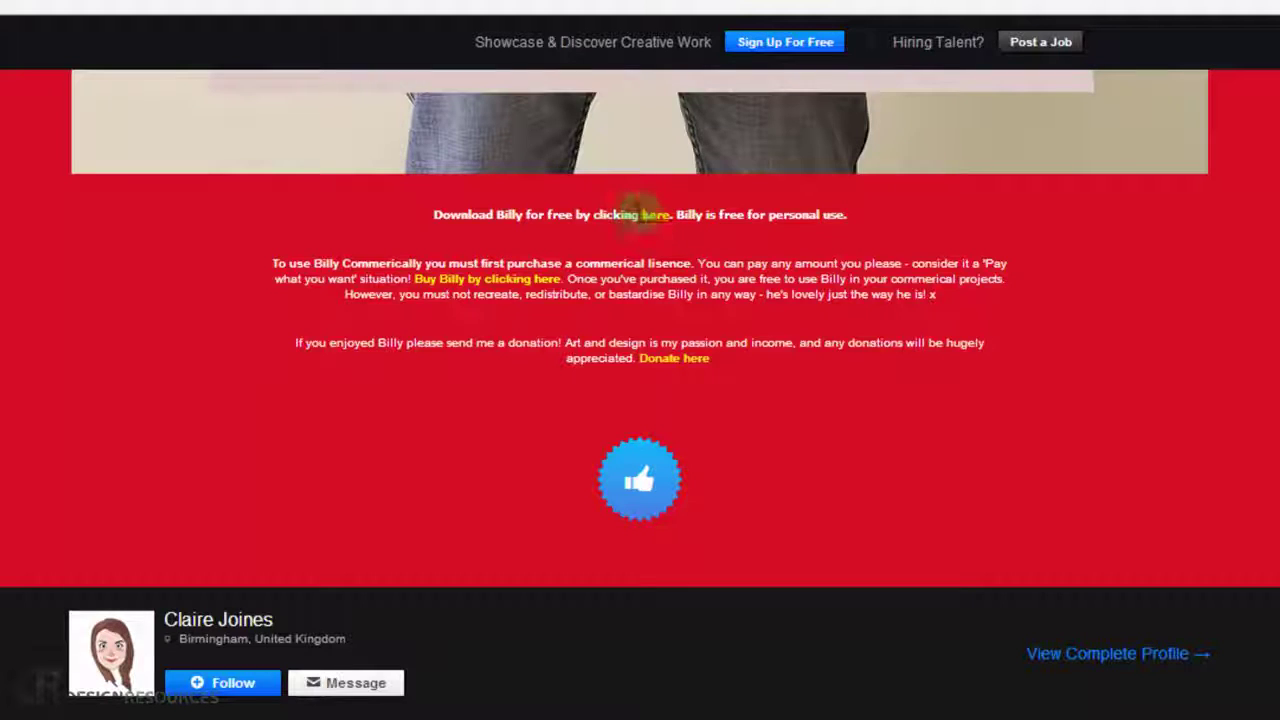
click(658, 220)
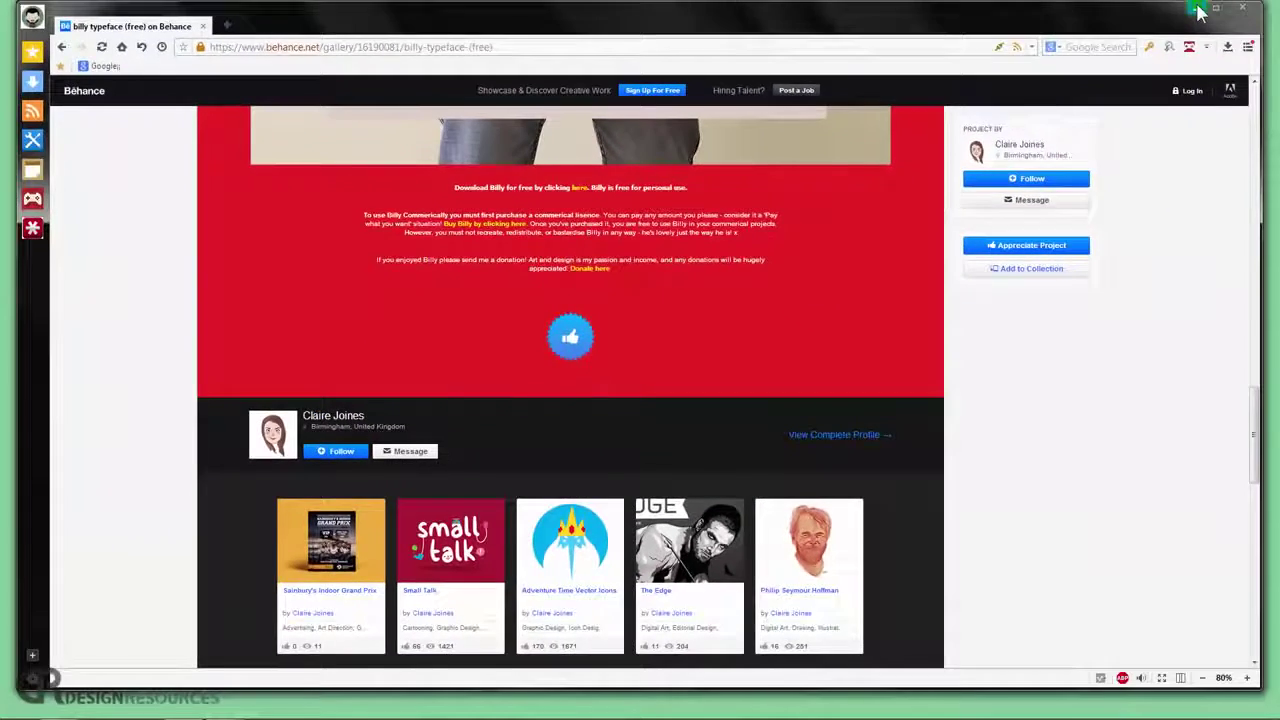
mouse_move(224, 707)
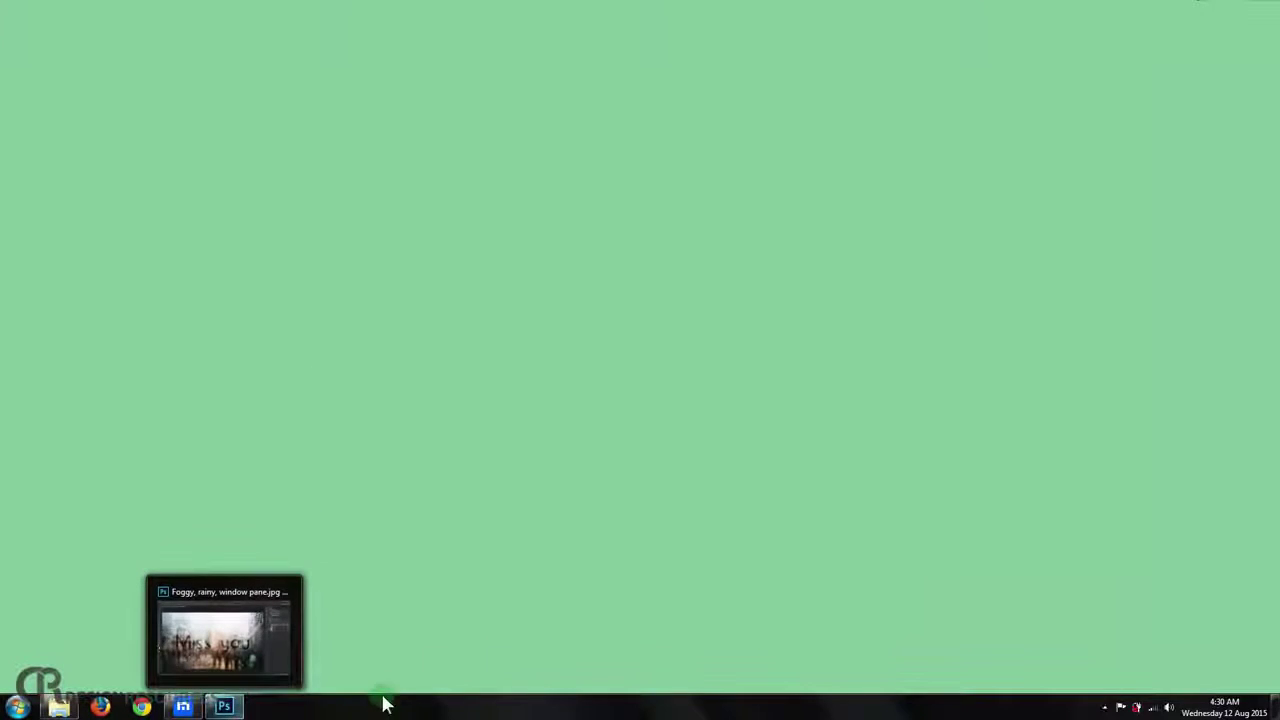
Preview both Rainy Window photos, then drag Rainywindow-393.jpg into Photoshop to open it.
click(58, 707)
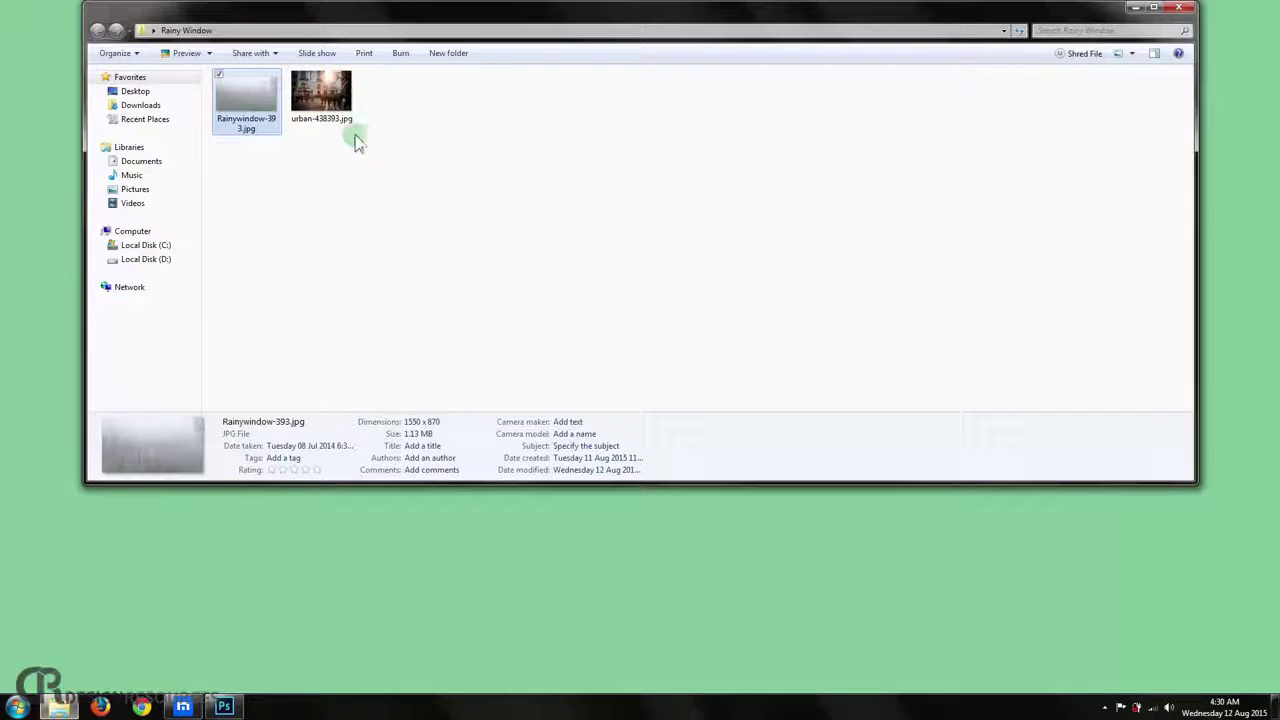
double_click(257, 110)
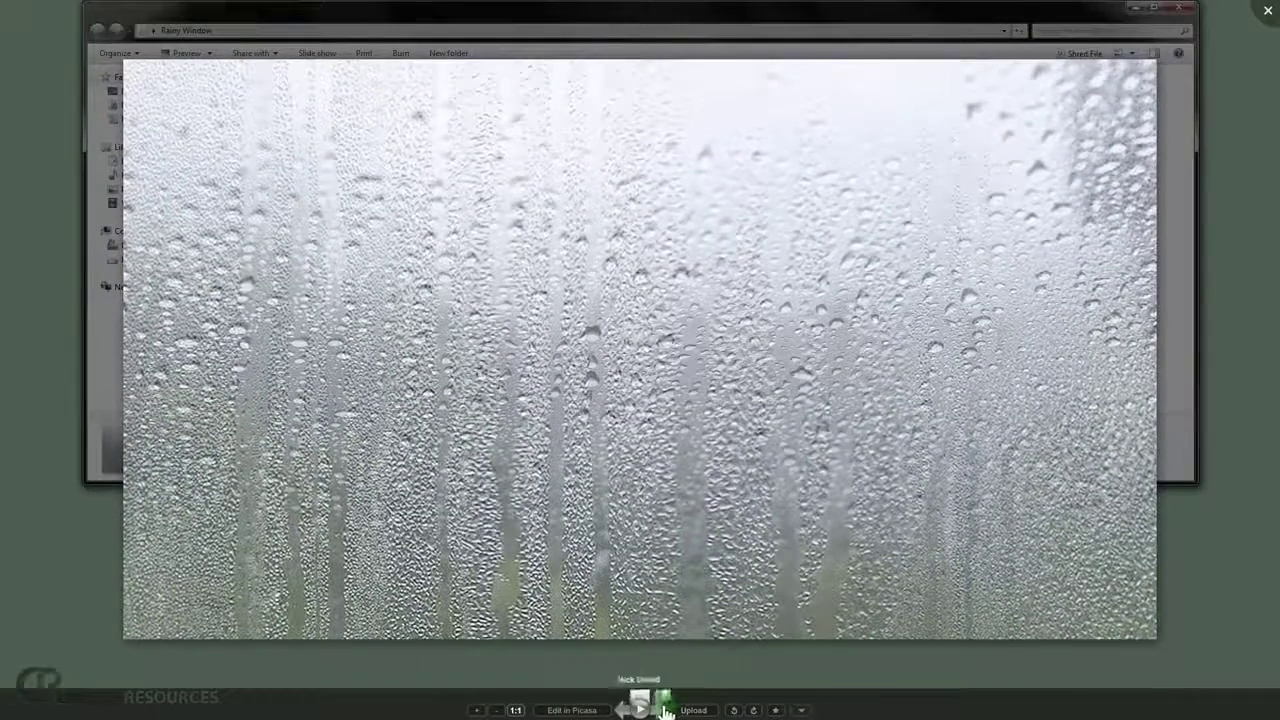
click(658, 709)
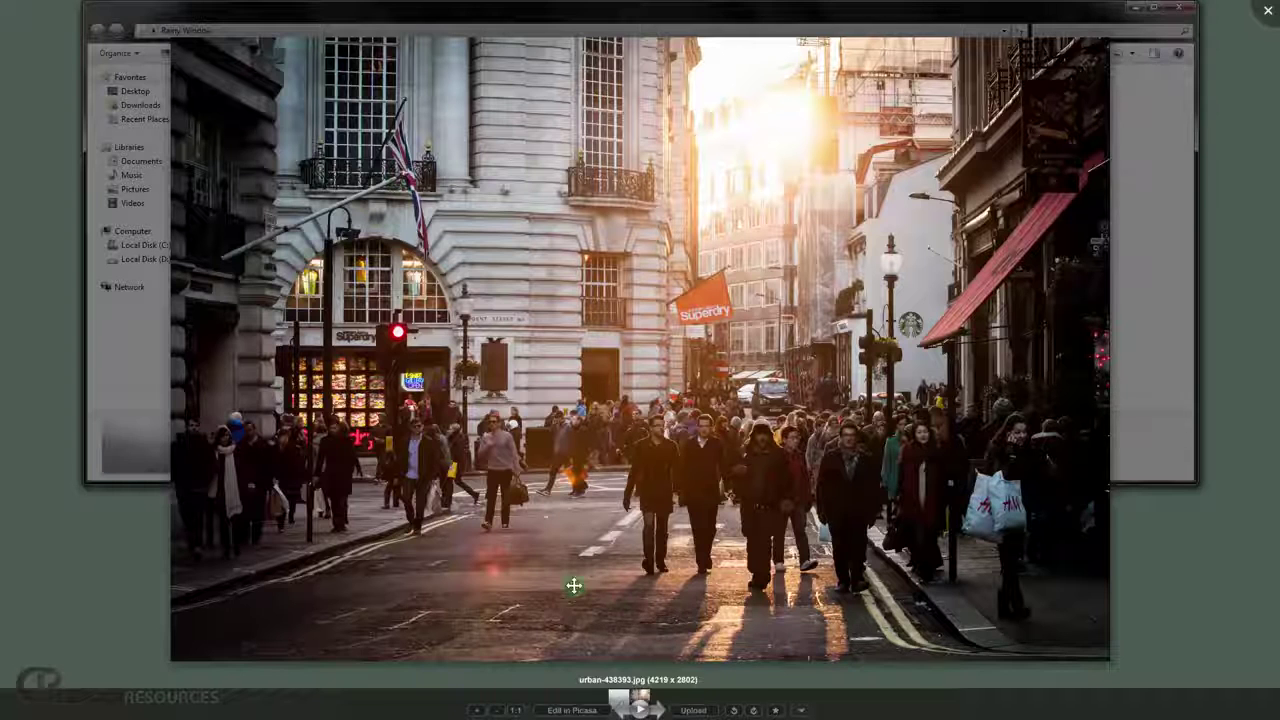
click(1266, 10)
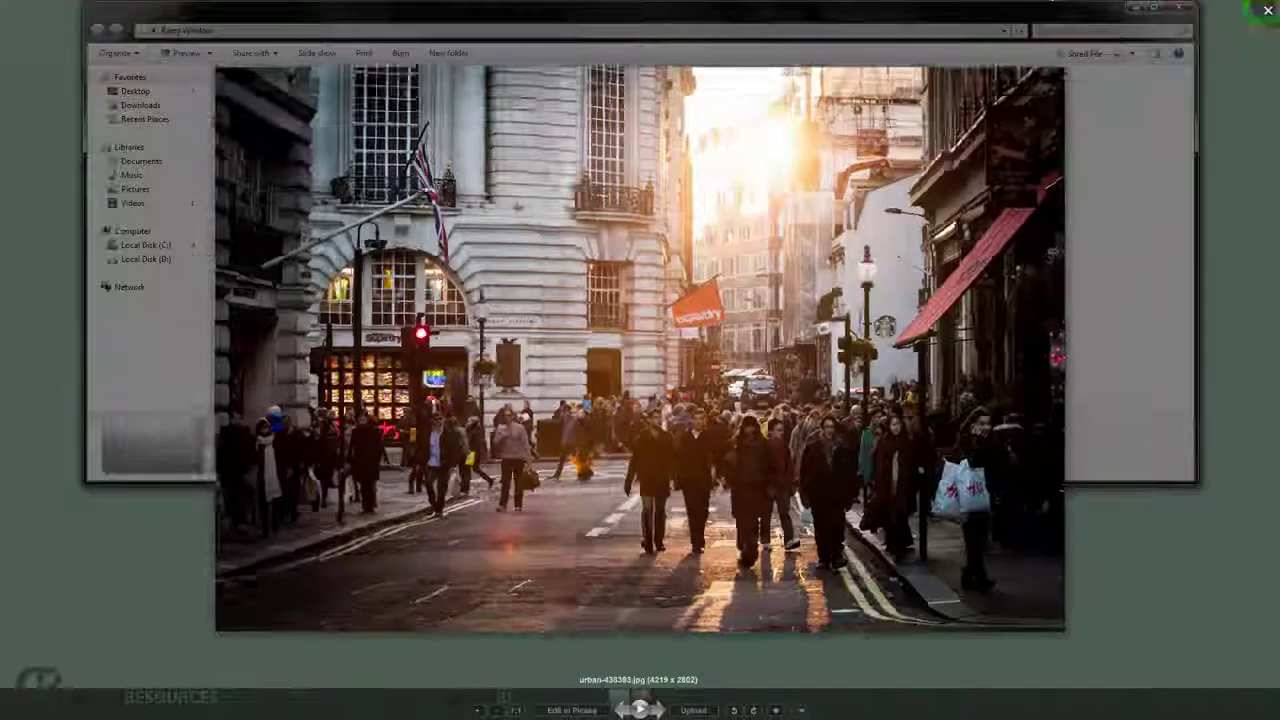
drag(245, 107, 298, 703)
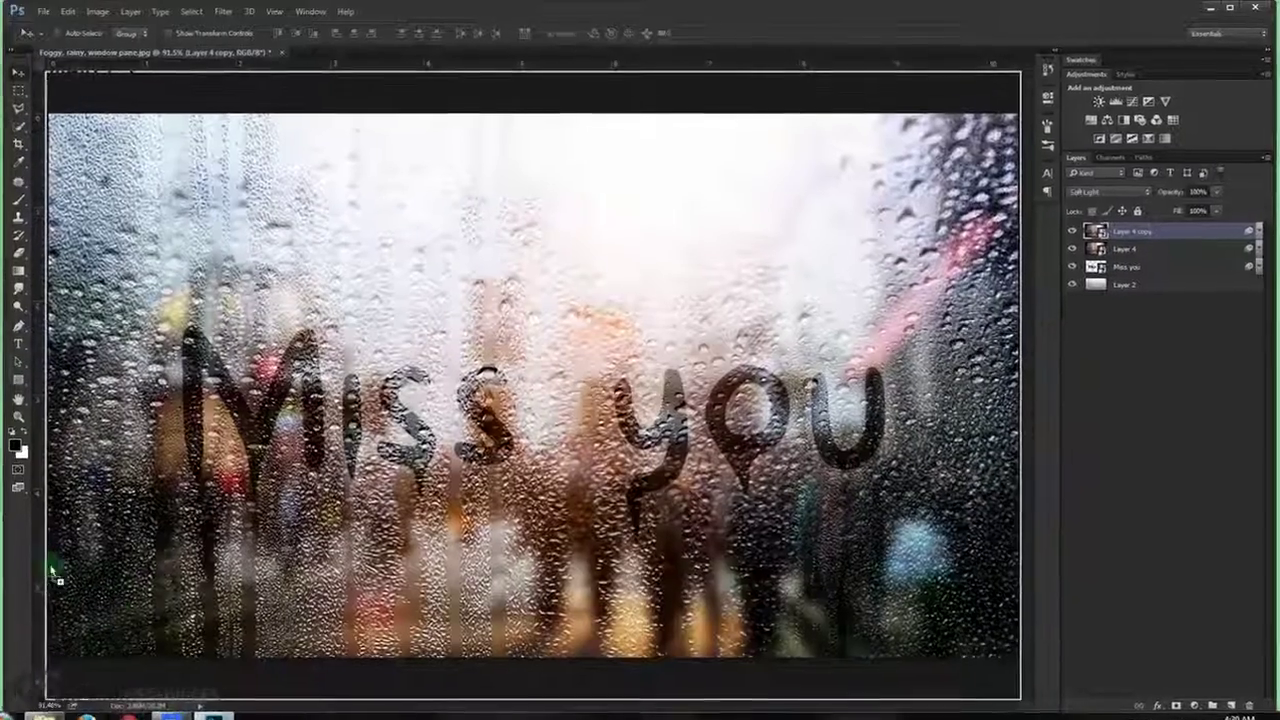
drag(298, 703, 22, 552)
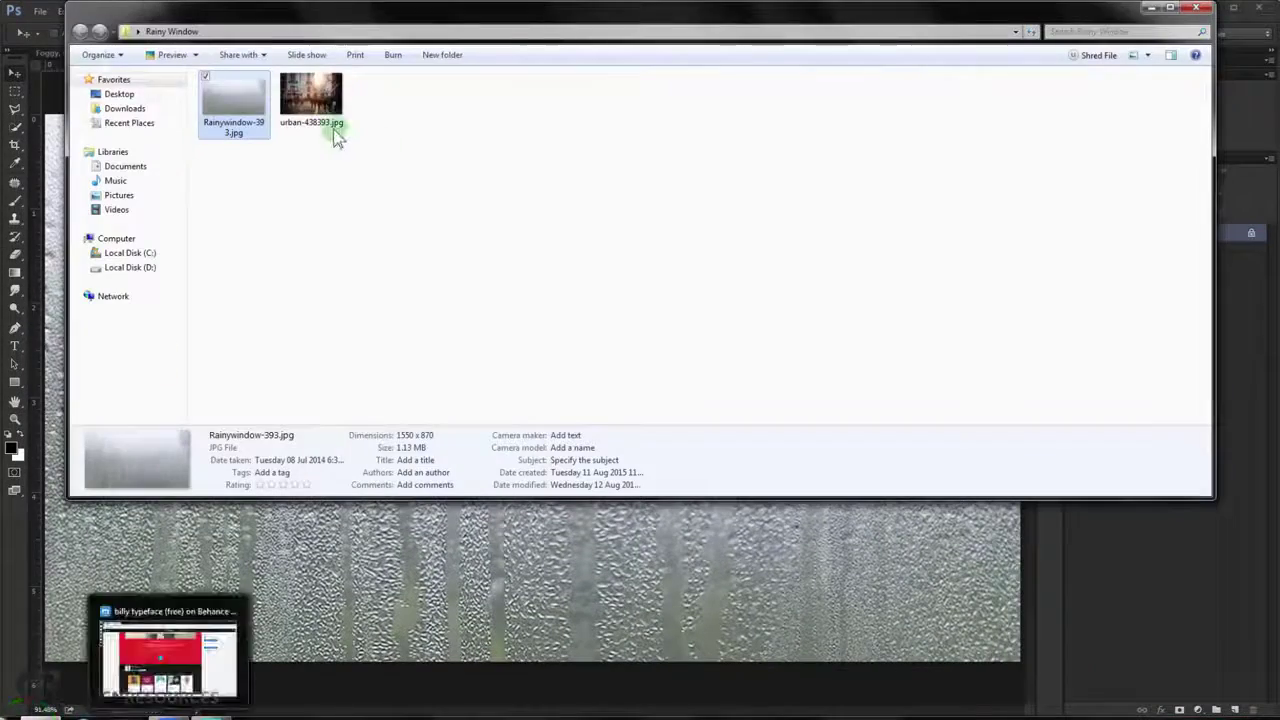
Drop urban-438393.jpg into Rainywindow-393, then move and enlarge it to fill the canvas.
drag(349, 21, 378, 24)
drag(340, 100, 85, 470)
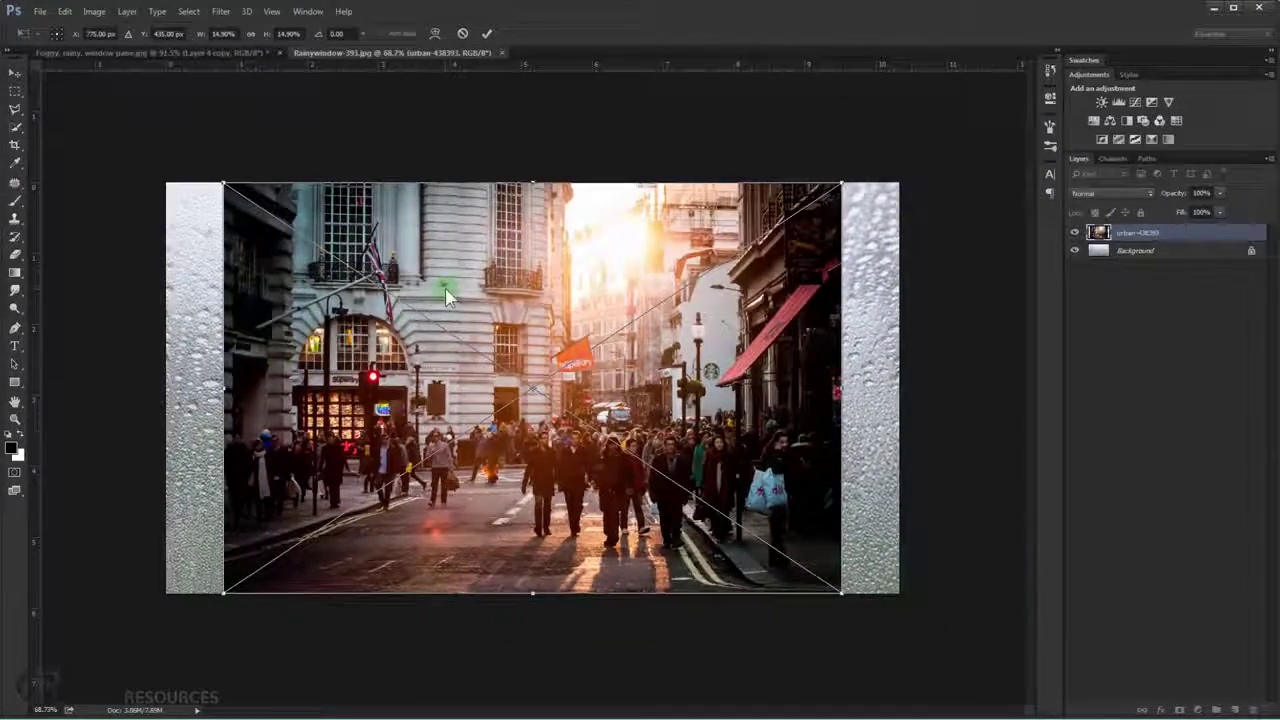
drag(466, 284, 409, 284)
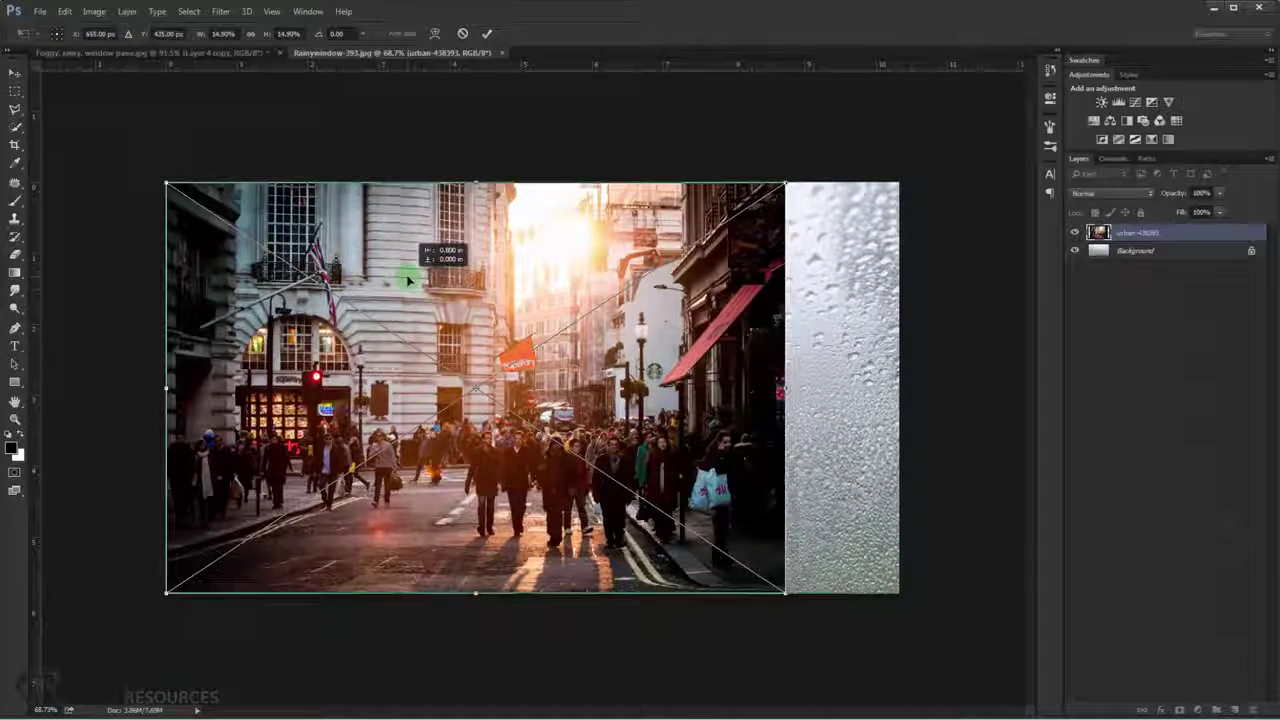
drag(786, 593, 882, 658)
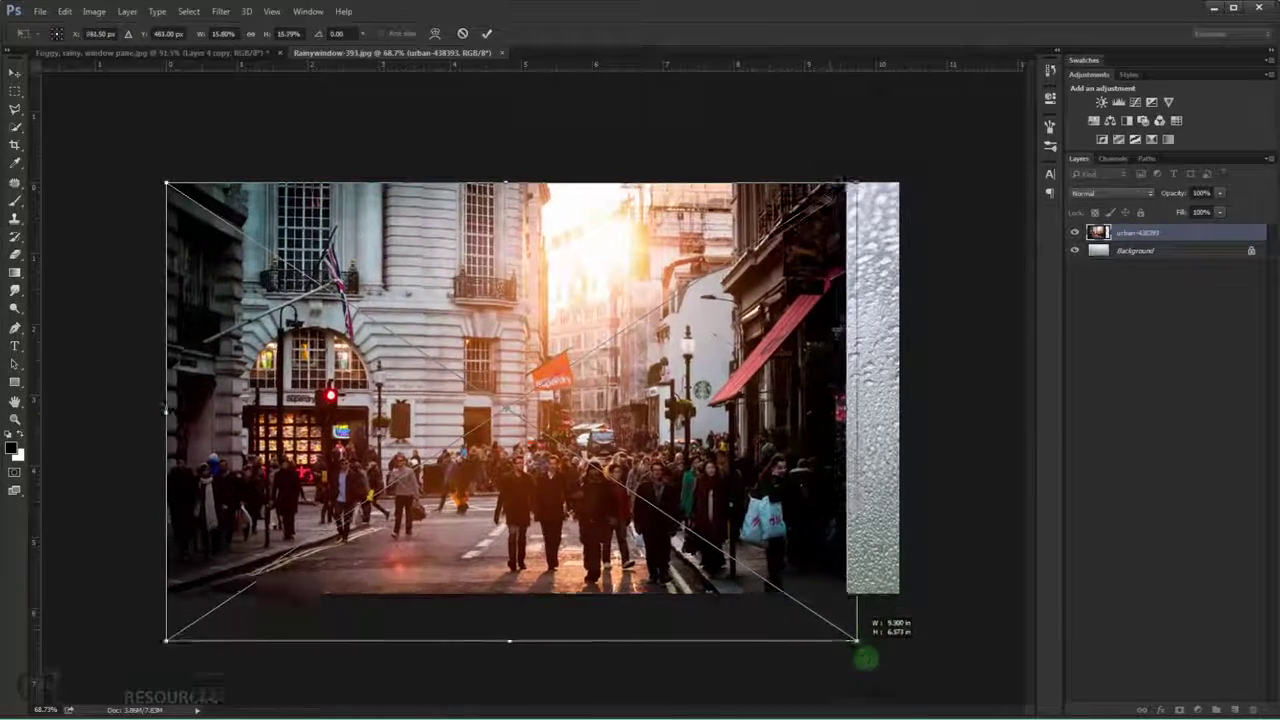
mouse_move(800, 470)
mouse_down()
mouse_move(760, 435)
mouse_move(750, 376)
mouse_up()
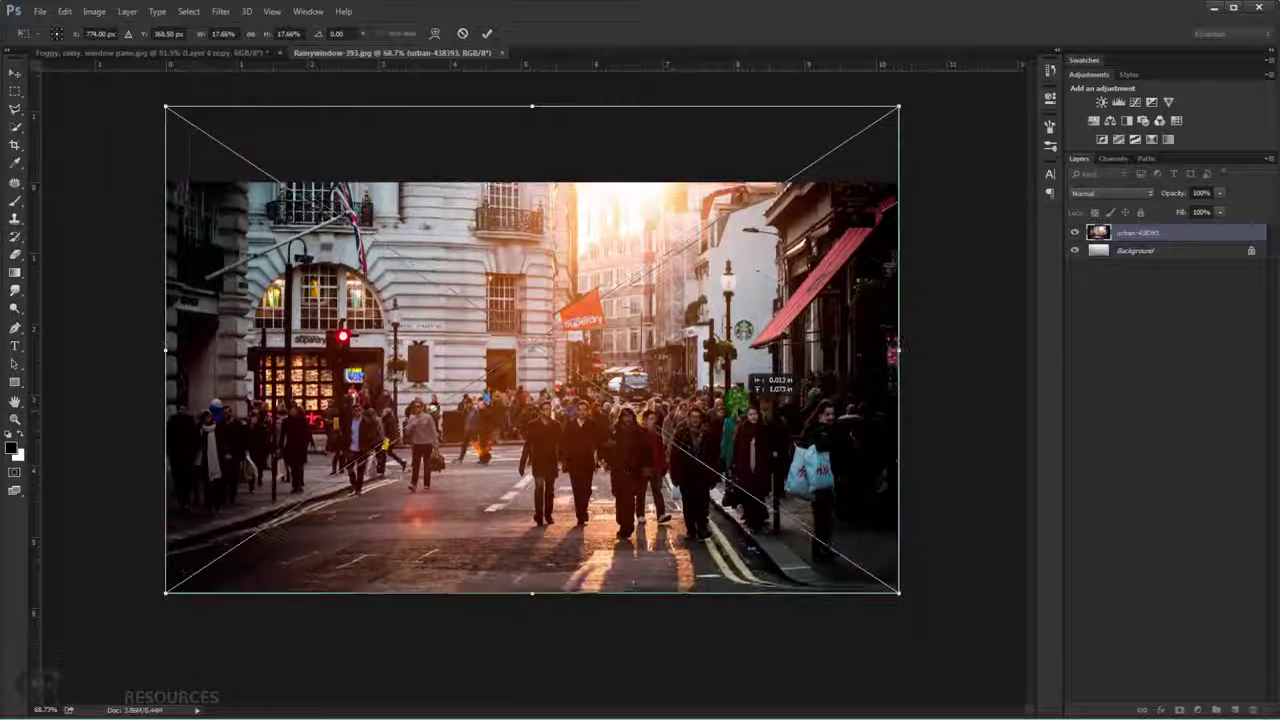
drag(899, 593, 911, 601)
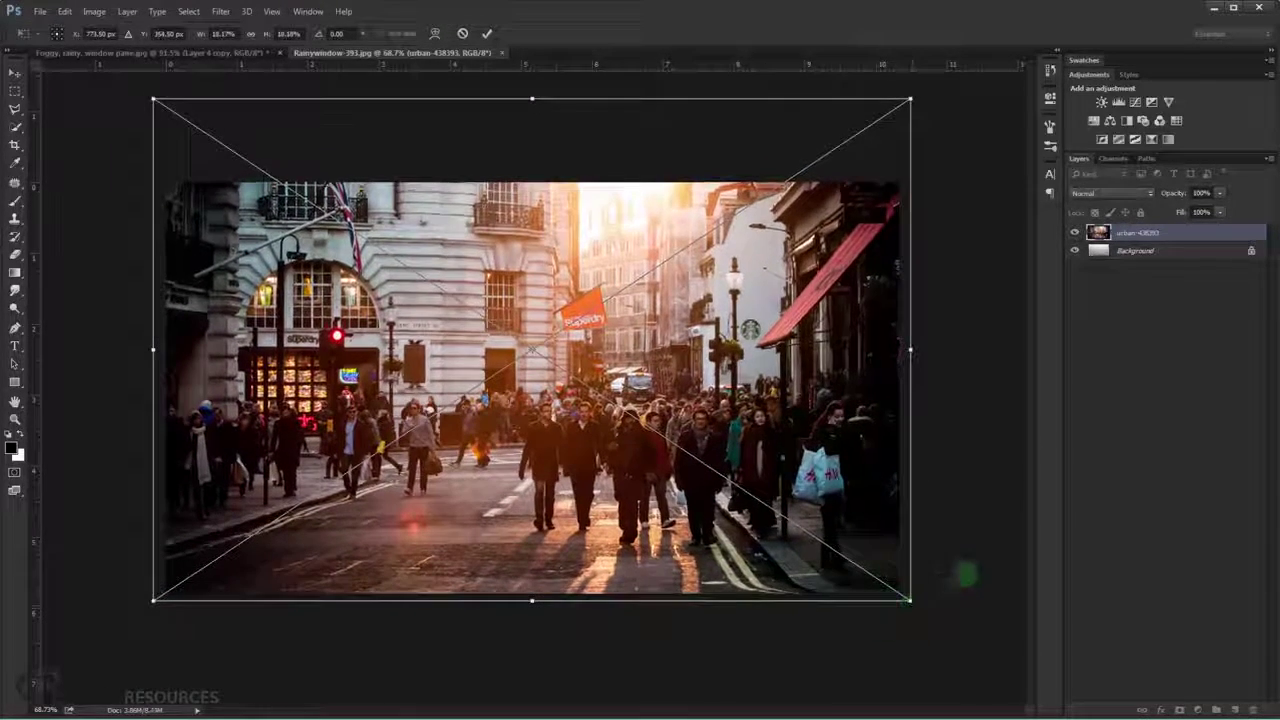
key(Return)
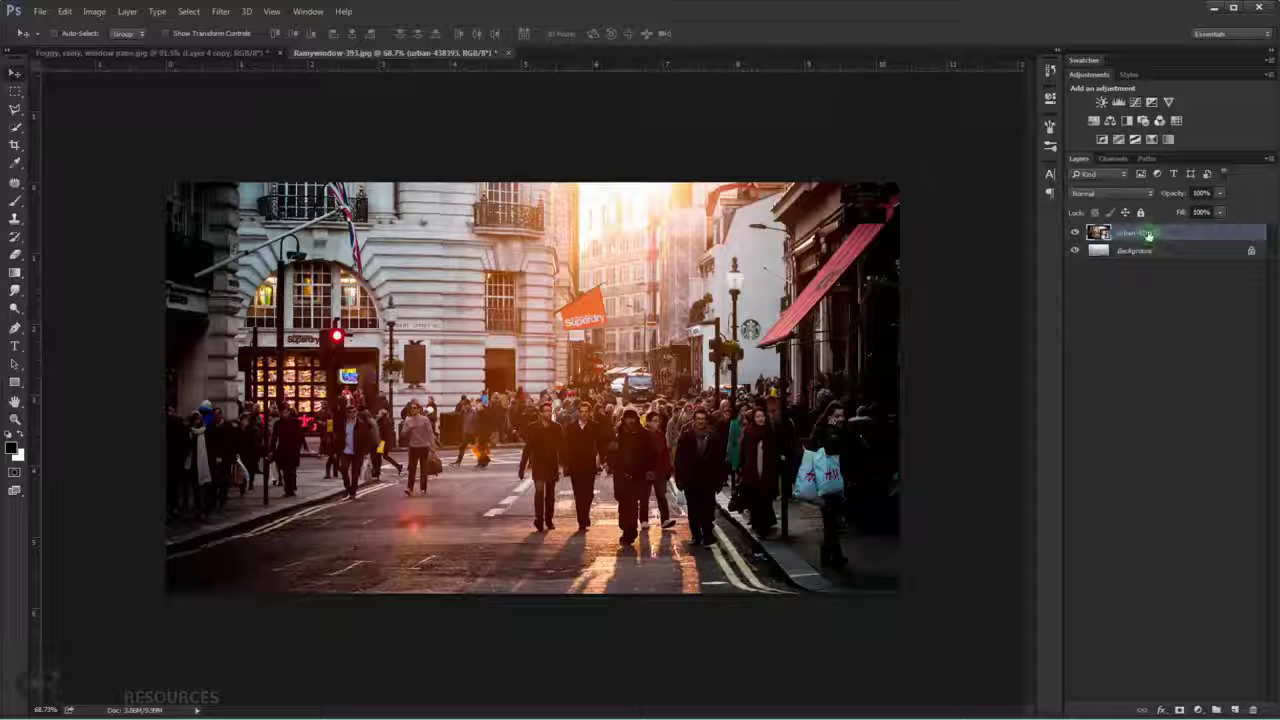
Apply a Gaussian Blur smart filter to the urban-438393 street layer.
right_click(1200, 235)
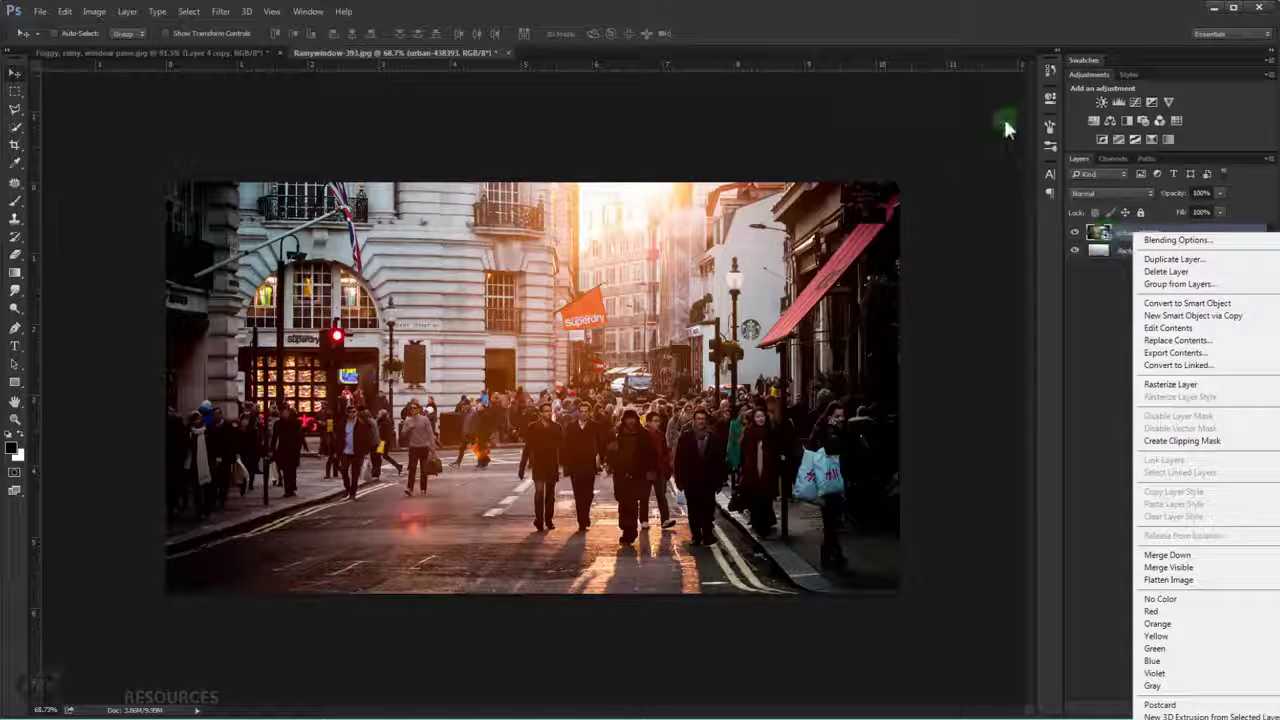
click(990, 30)
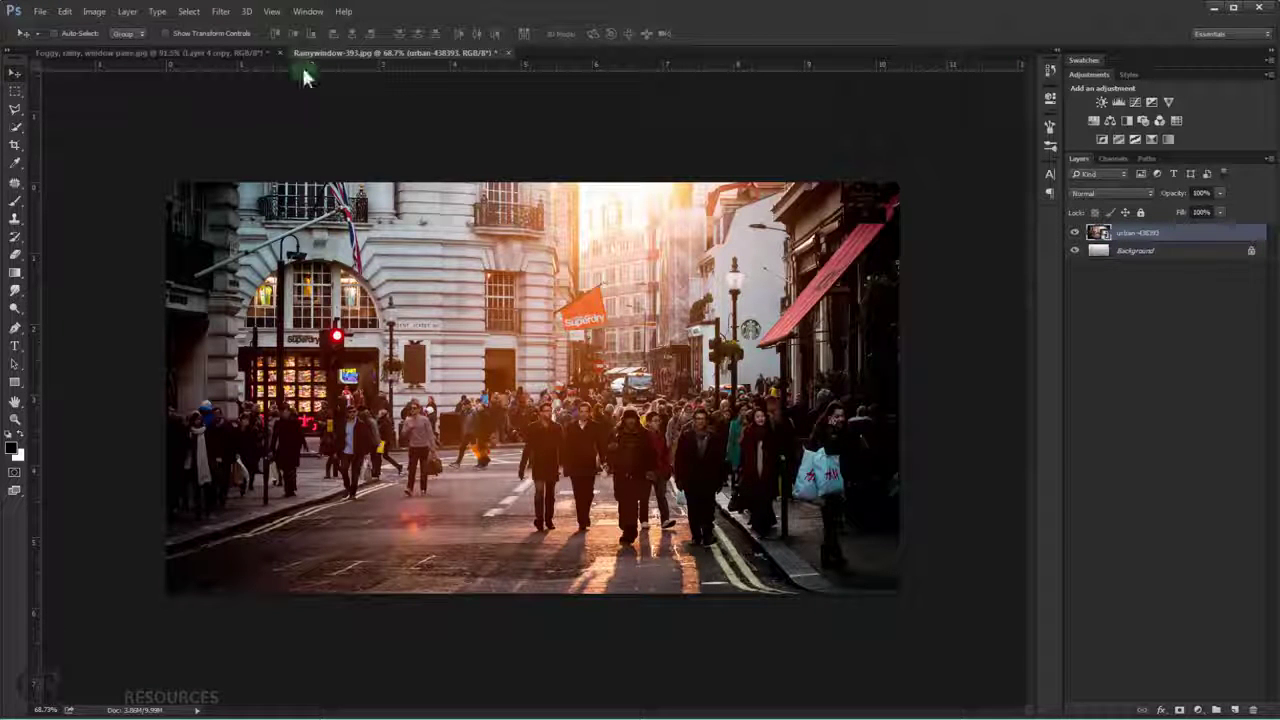
click(222, 12)
click(255, 150)
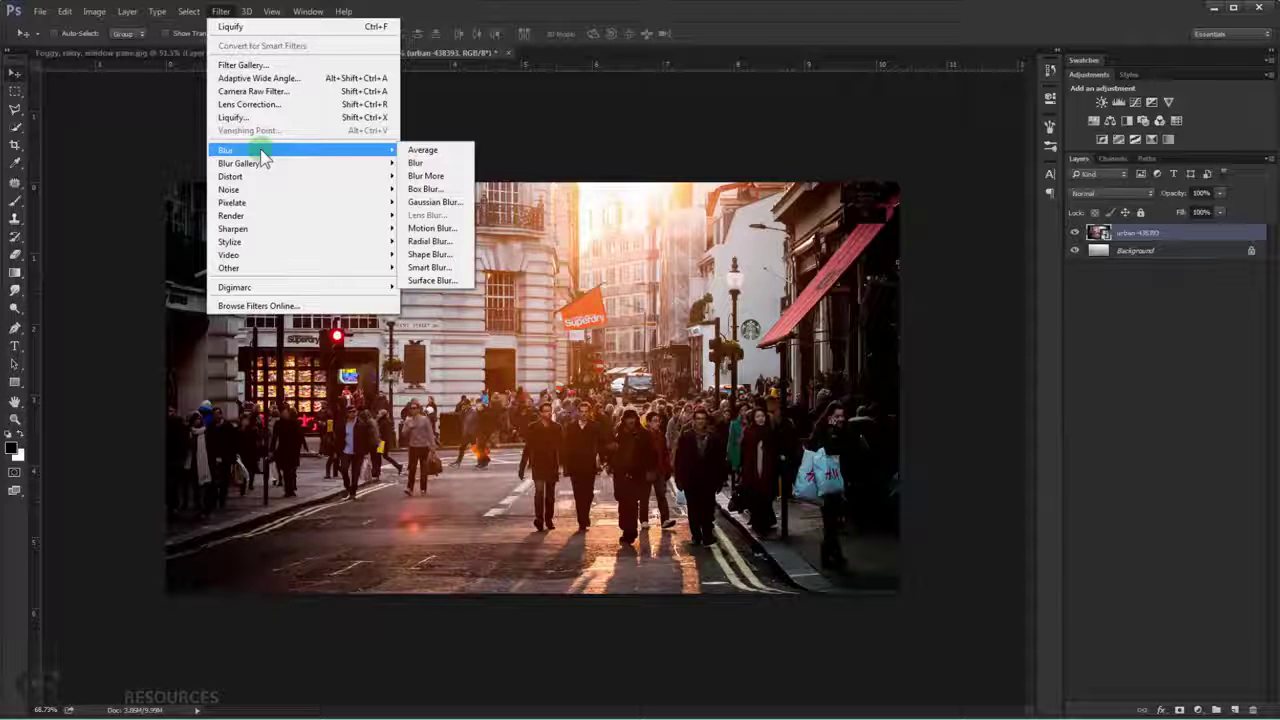
click(436, 202)
drag(912, 372, 843, 364)
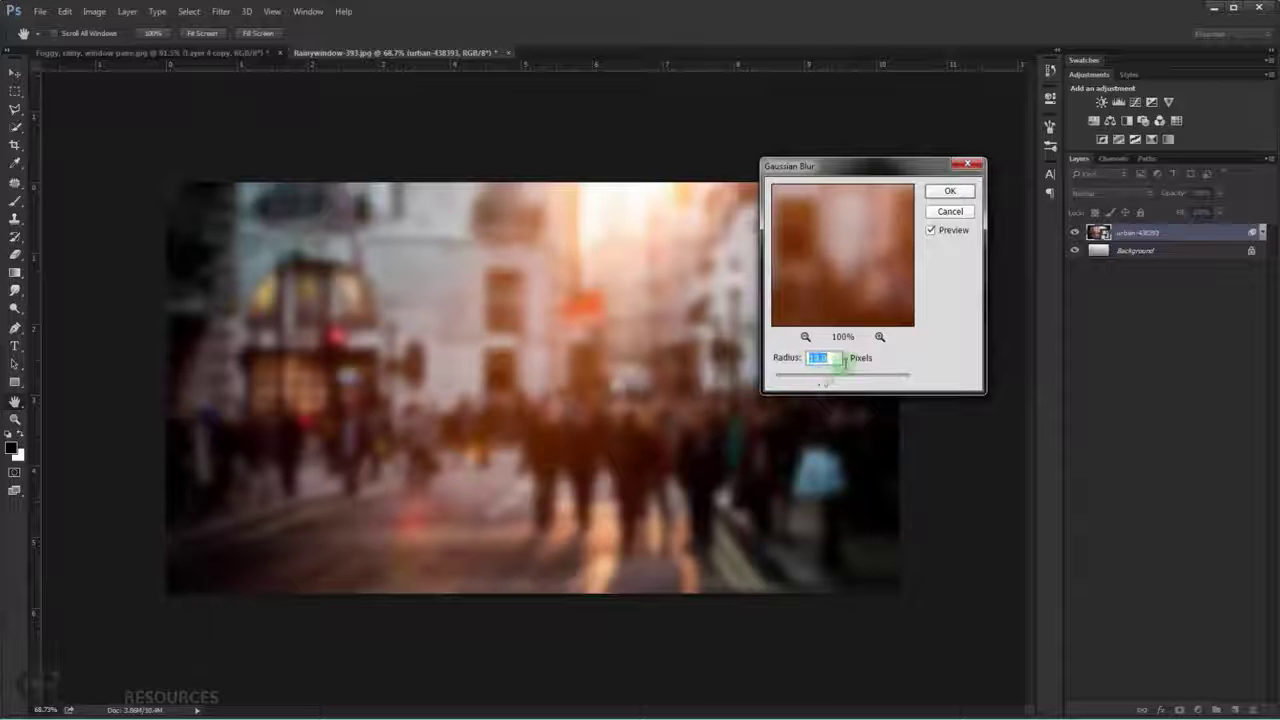
click(951, 193)
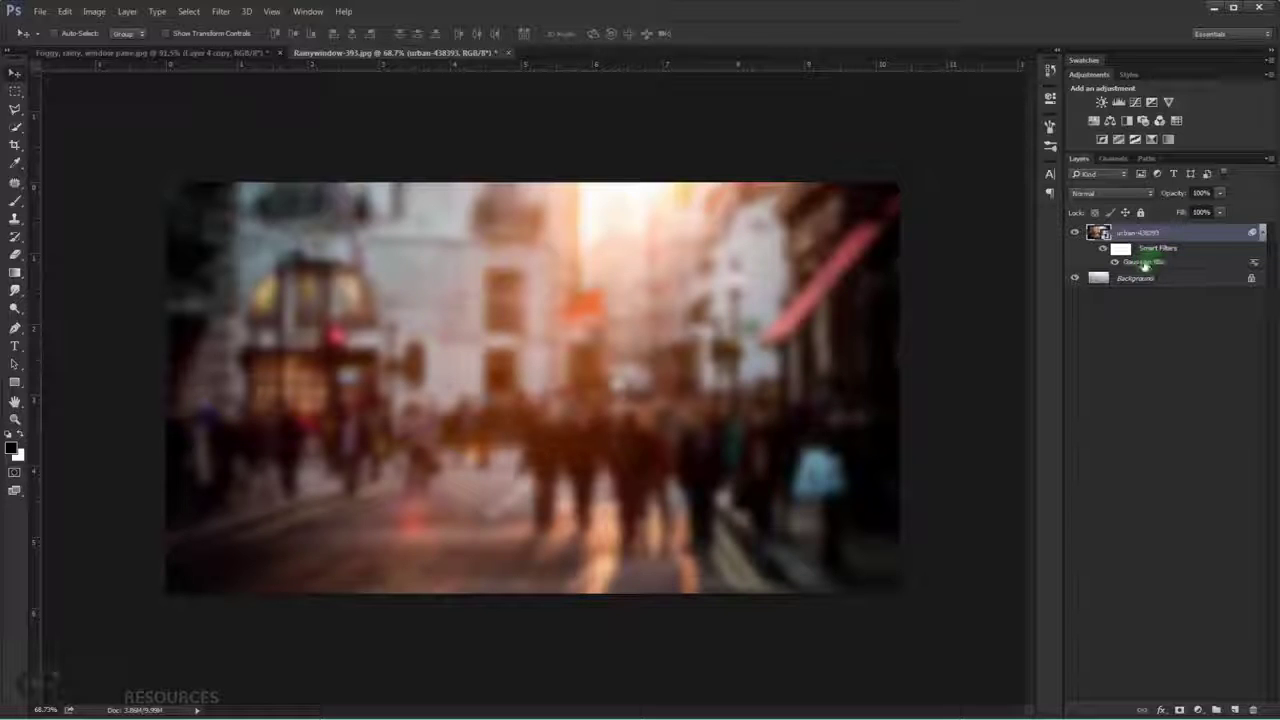
Reopen the Gaussian Blur settings, try a smaller radius, then cancel to keep the original.
double_click(1145, 263)
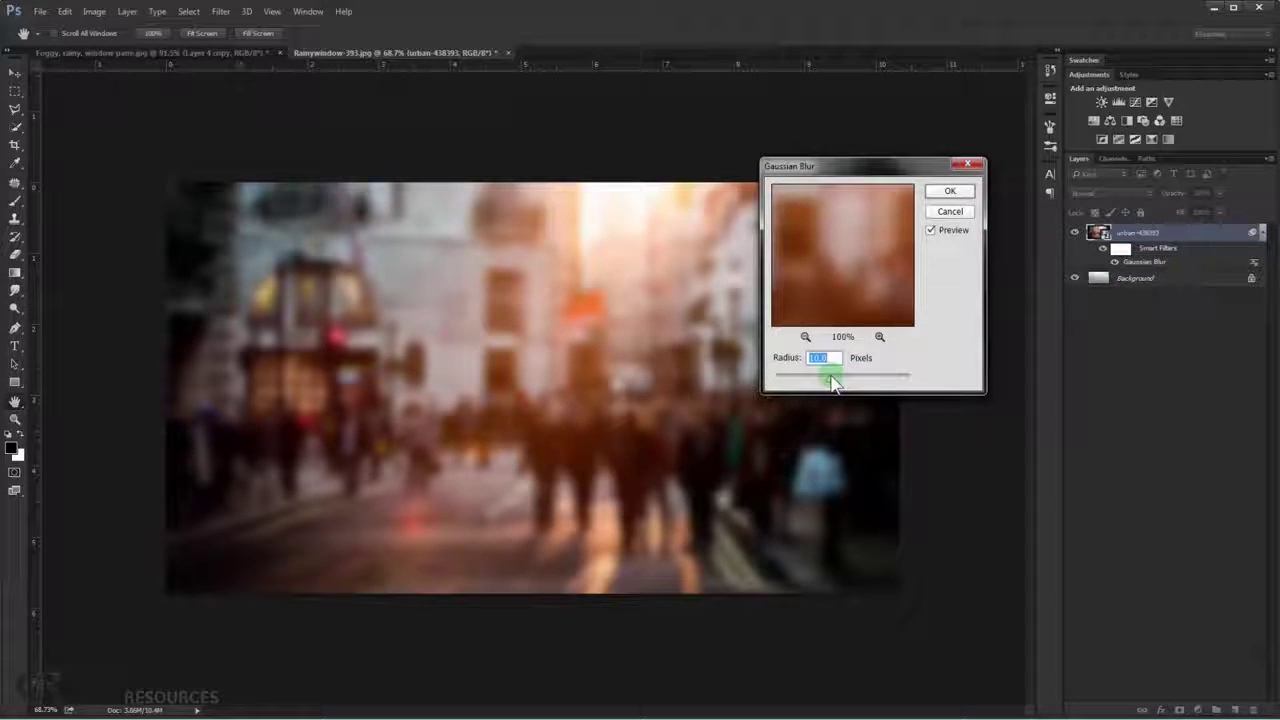
drag(830, 385, 840, 377)
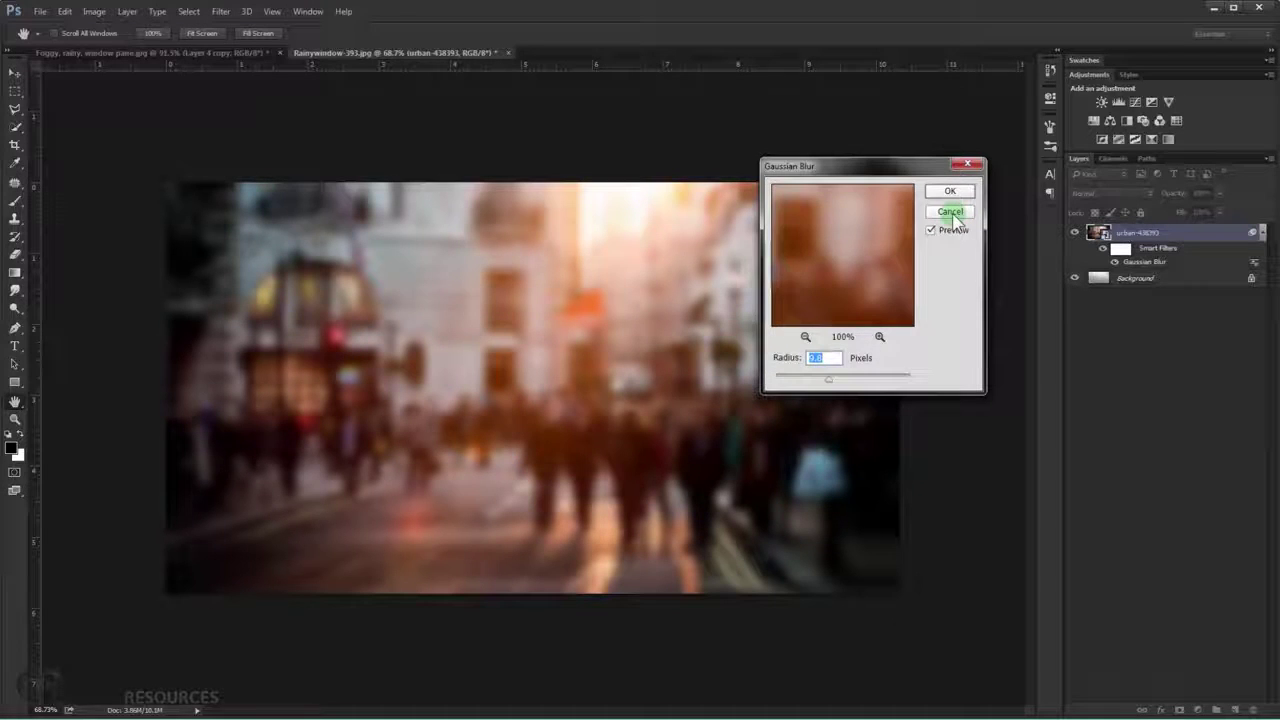
click(950, 212)
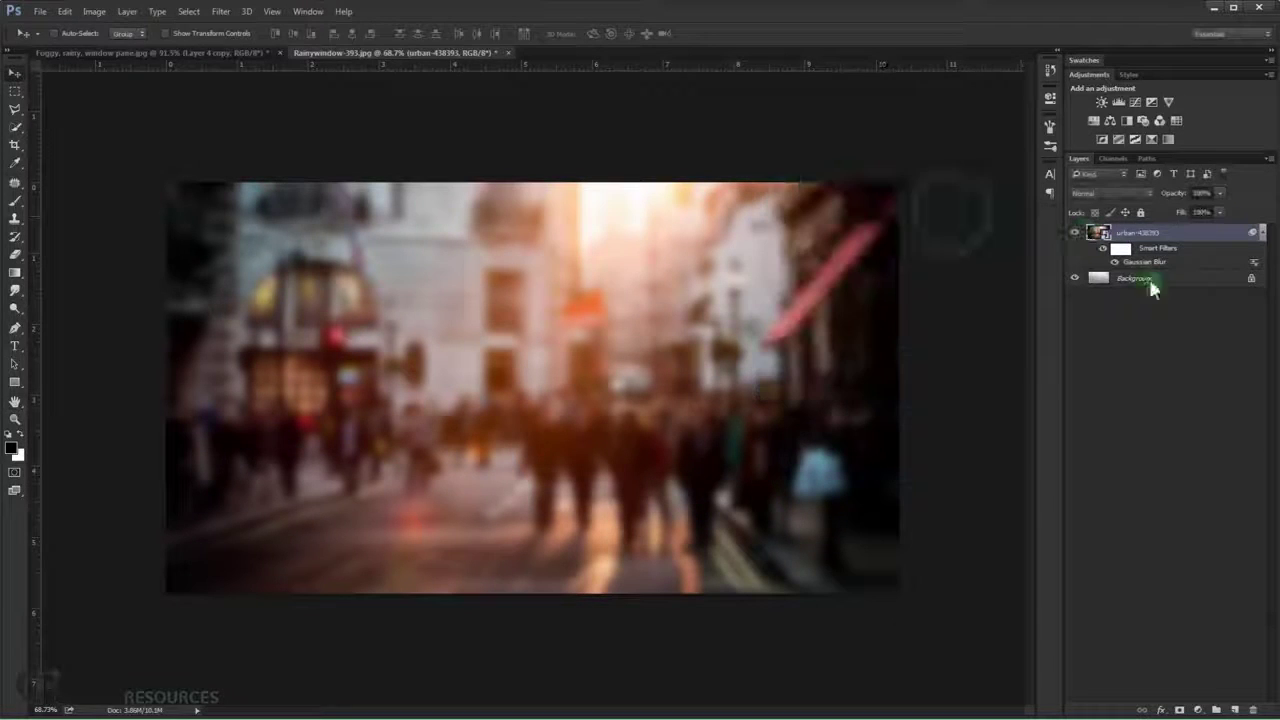
Set the urban-438393 layer to Overlay and compare it with the layer hidden and shown.
click(1256, 236)
click(1101, 191)
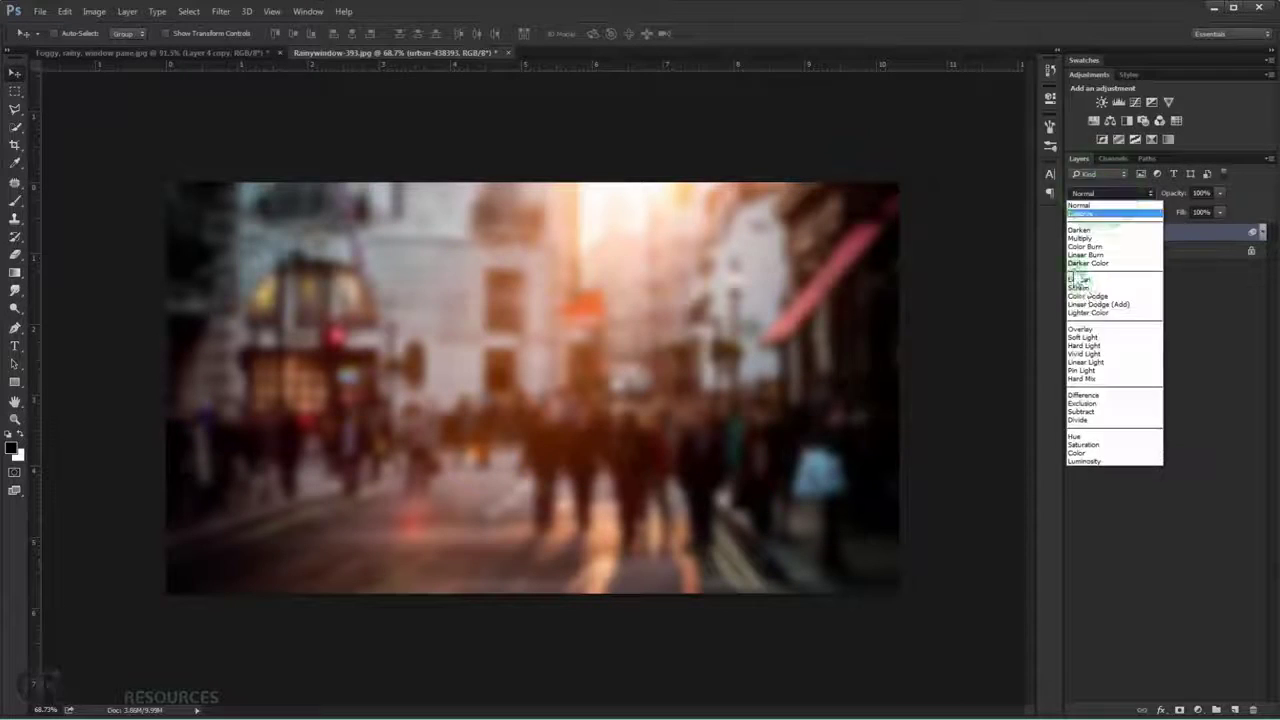
click(1095, 327)
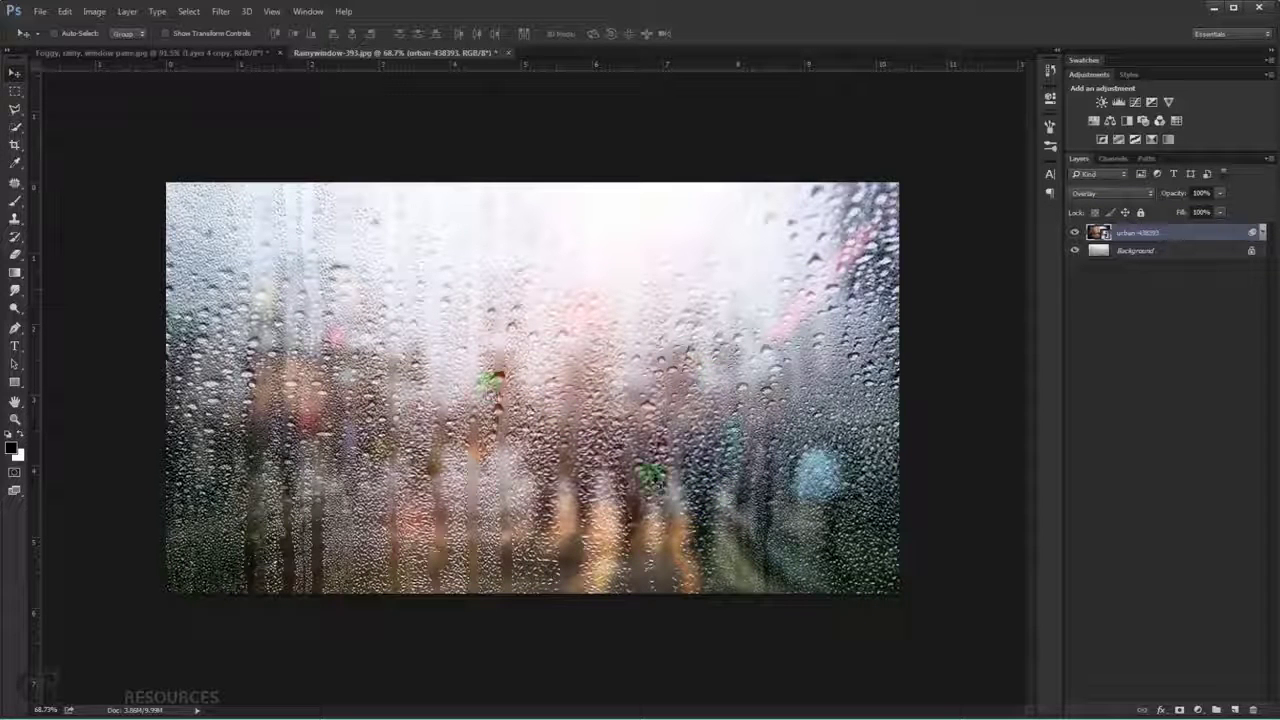
click(1075, 233)
click(1075, 233)
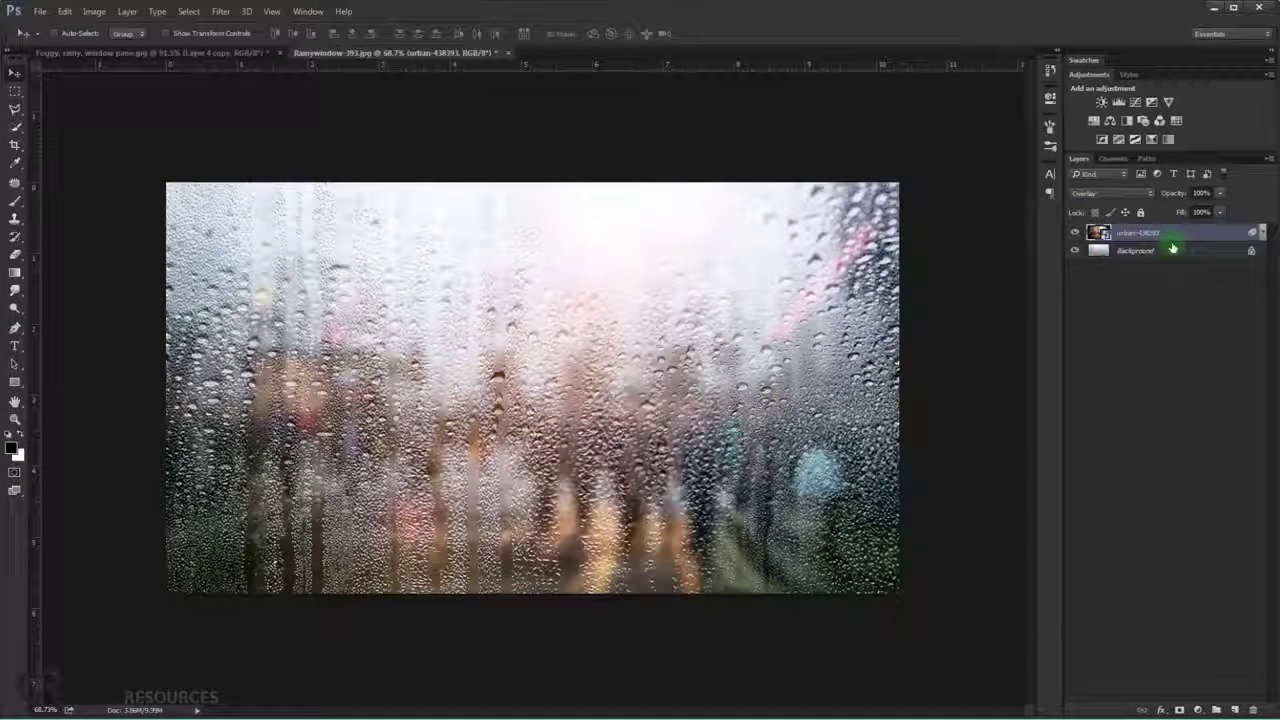
Duplicate the street layer and switch the top copy to Soft Light.
key(ctrl+j)
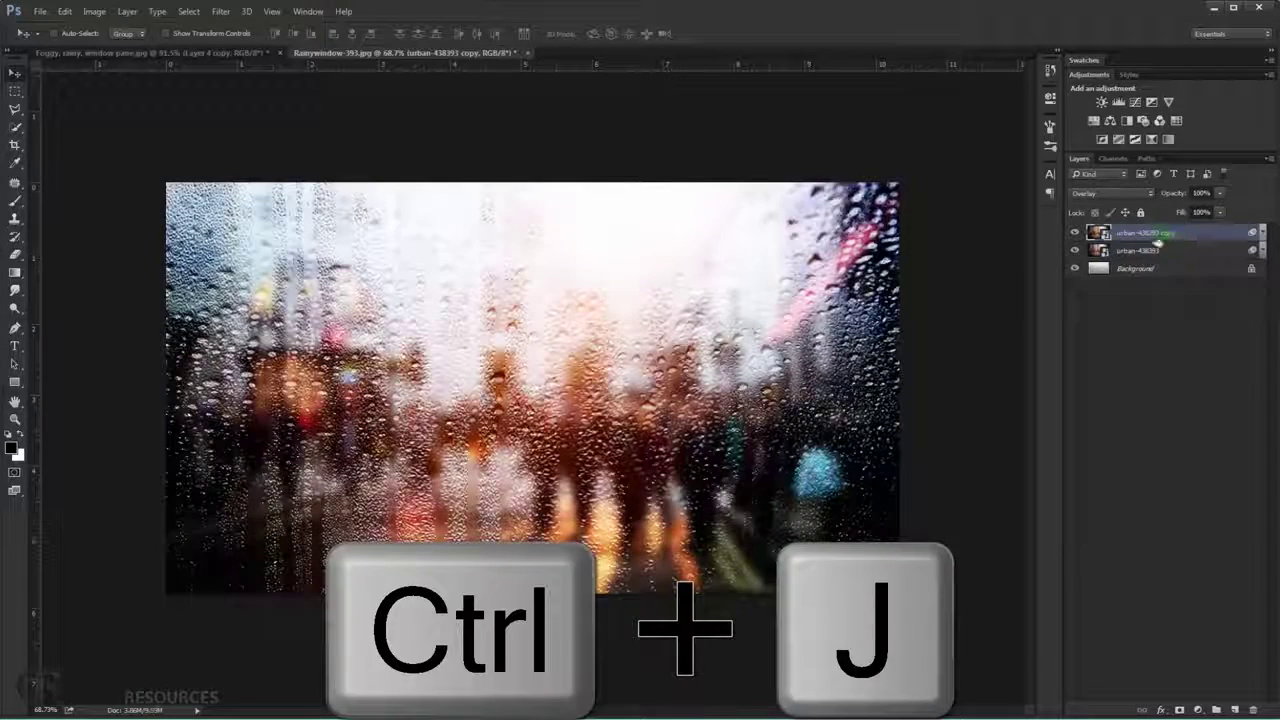
click(1122, 193)
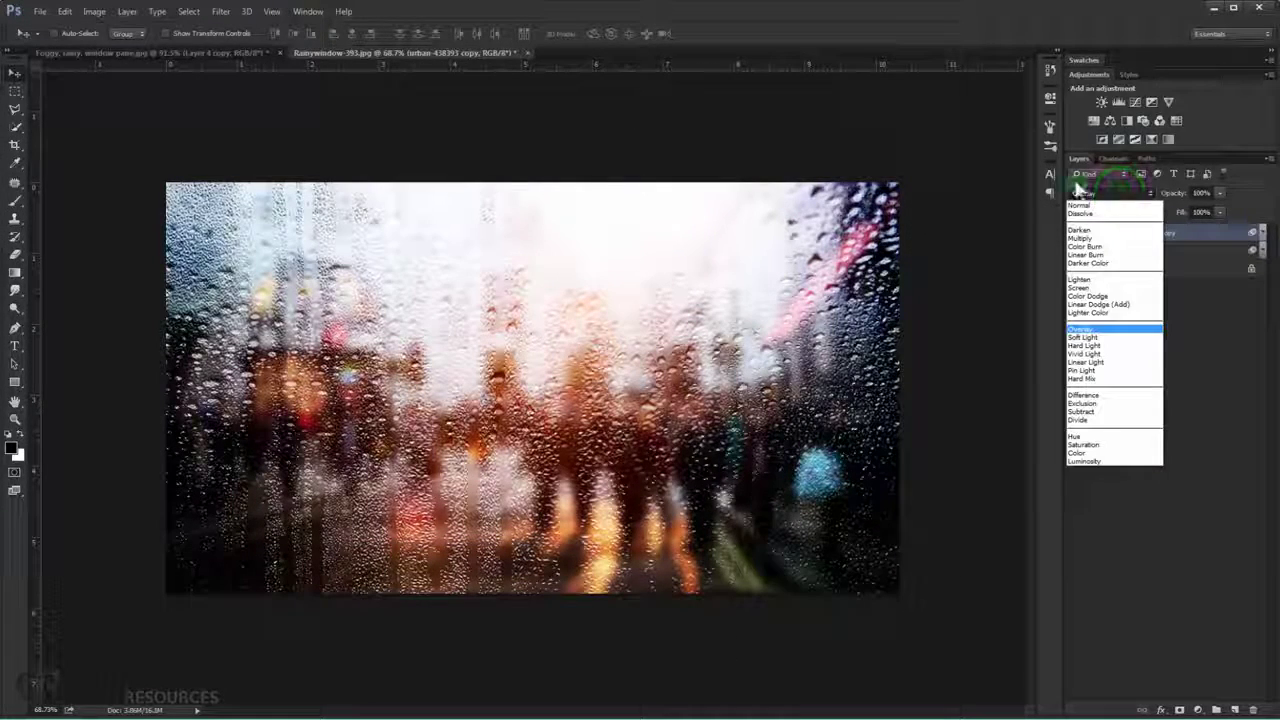
click(1100, 337)
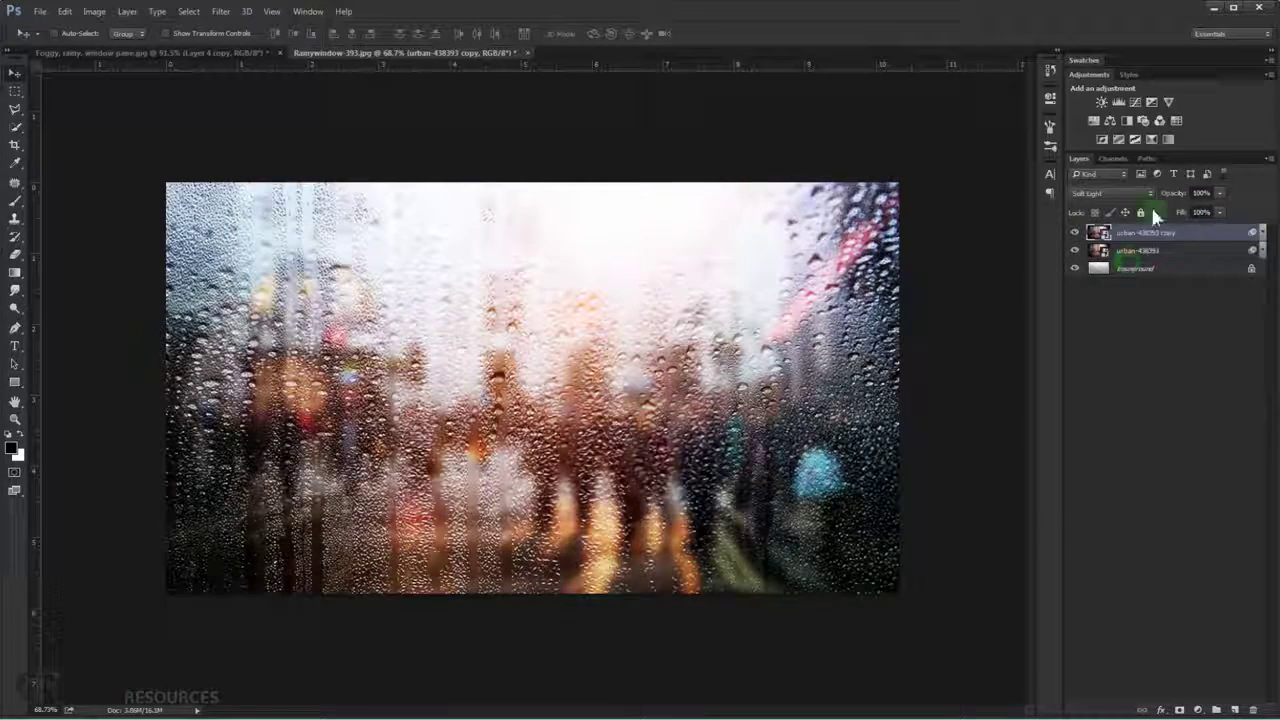
click(1074, 232)
click(1074, 232)
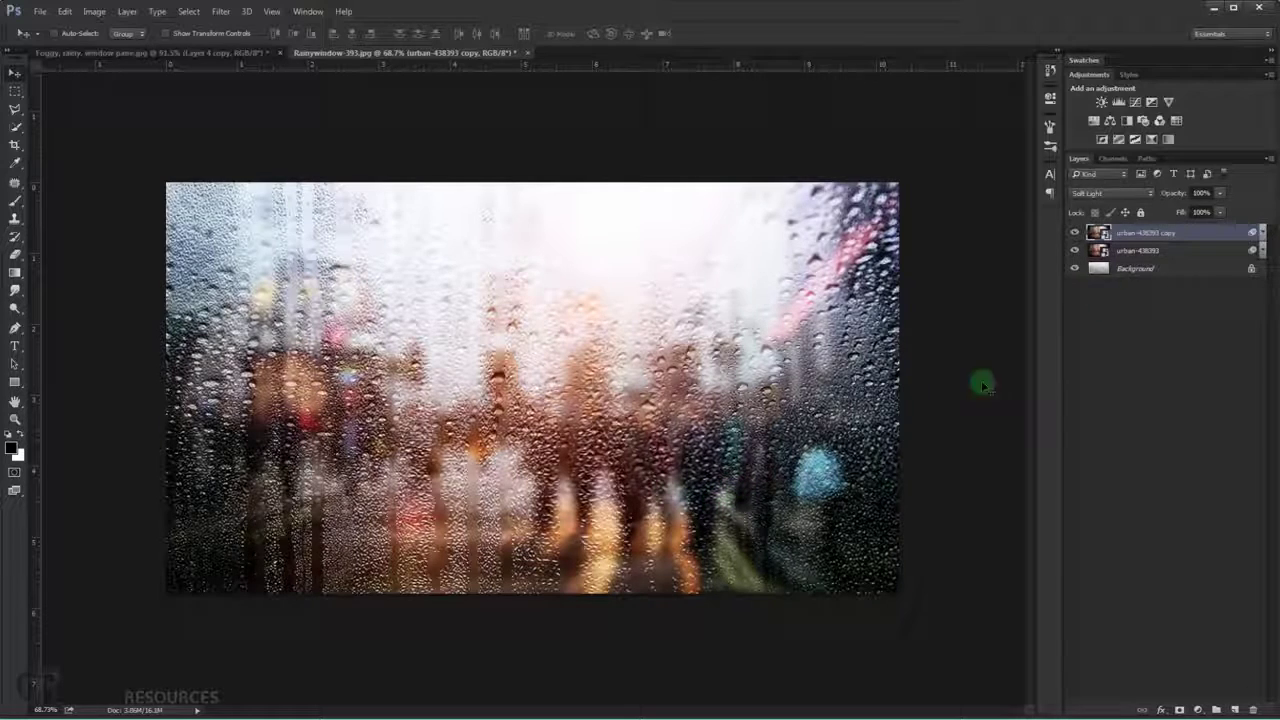
Lower the Soft Light copy's opacity, entering 50, and fit the whole image on screen.
click(1200, 193)
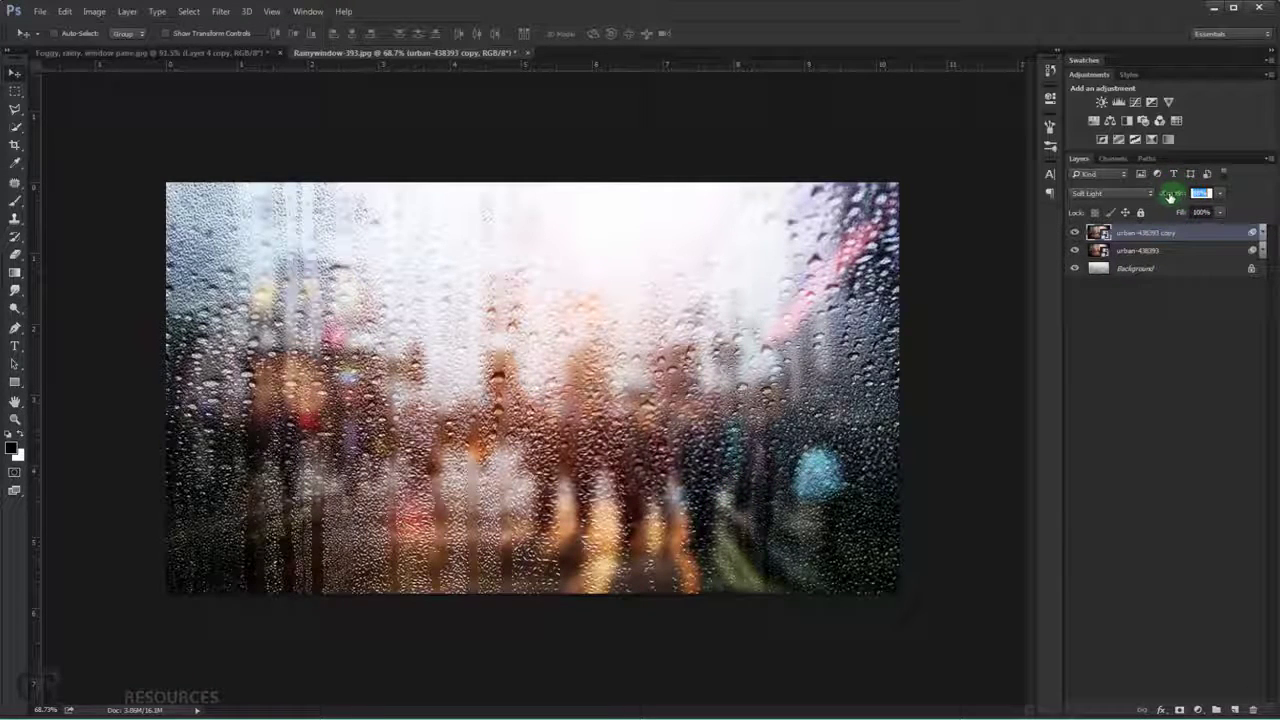
drag(1172, 196, 1181, 196)
drag(1177, 196, 1169, 196)
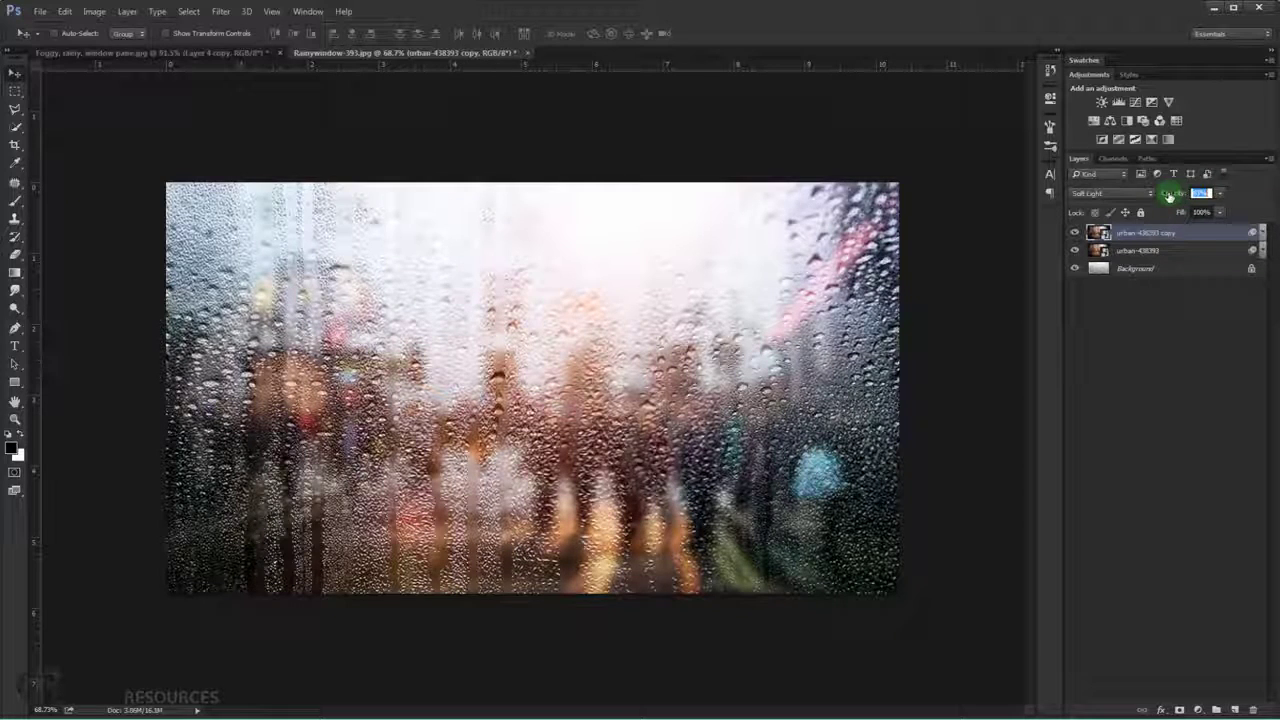
click(1197, 194)
text(50)
key(Return)
key(ctrl+0)
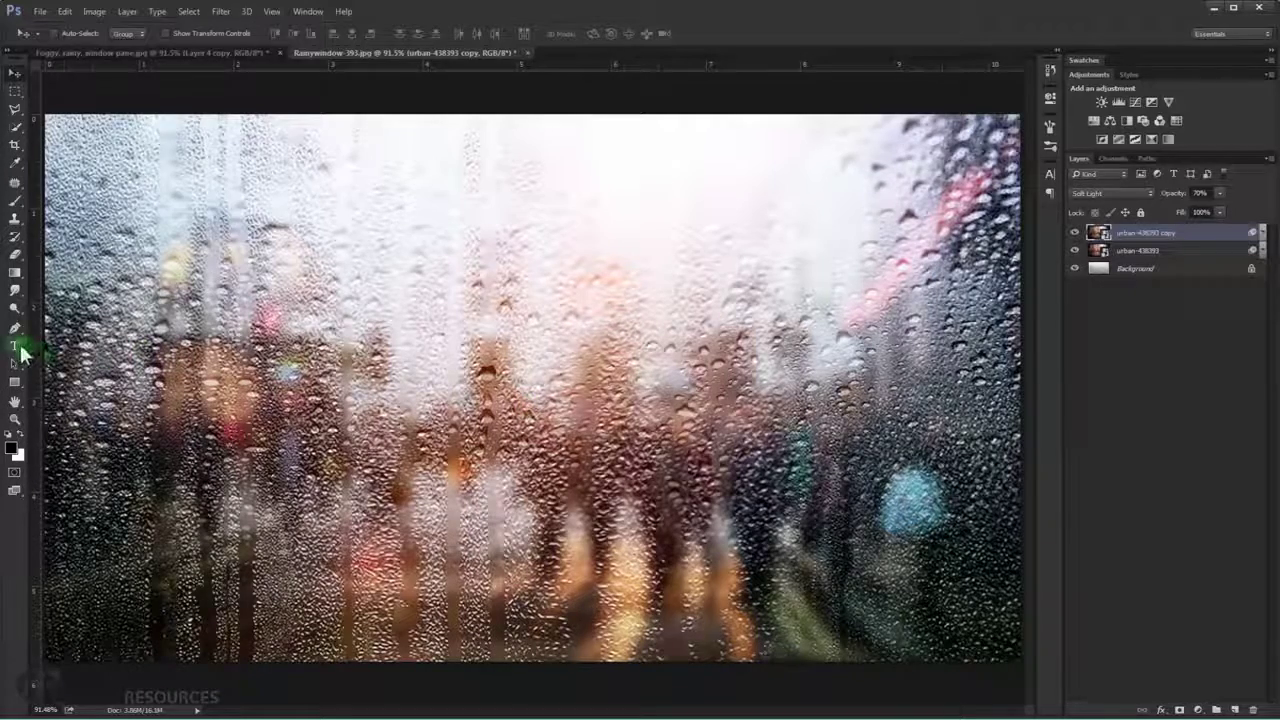
click(20, 350)
Type 'Miss you' with the Horizontal Type tool and move it down and left.
click(38, 352)
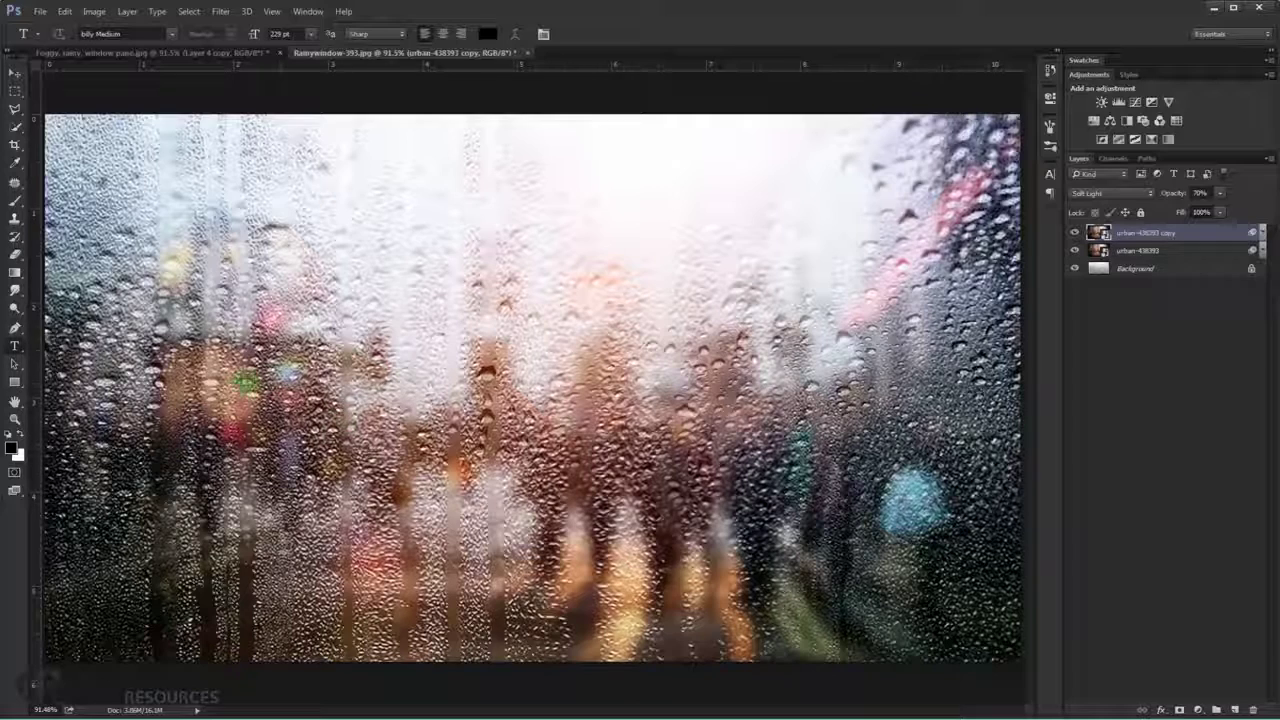
click(219, 278)
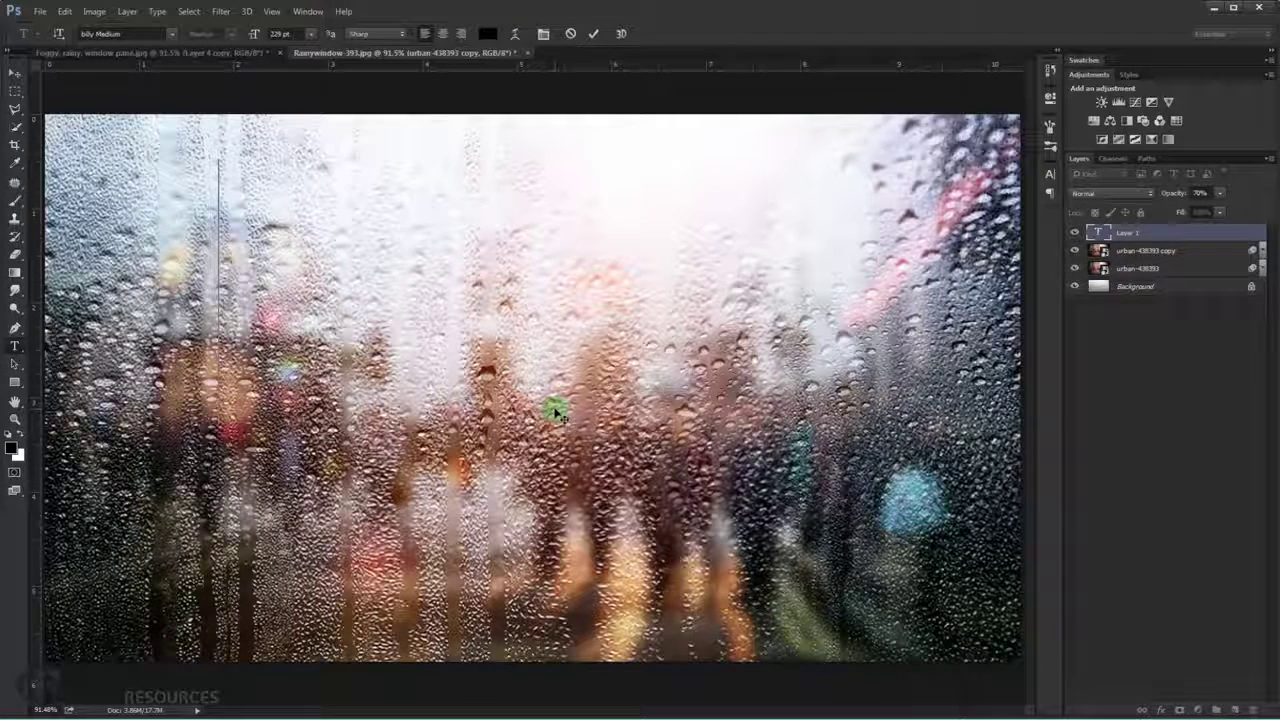
text(Mi)
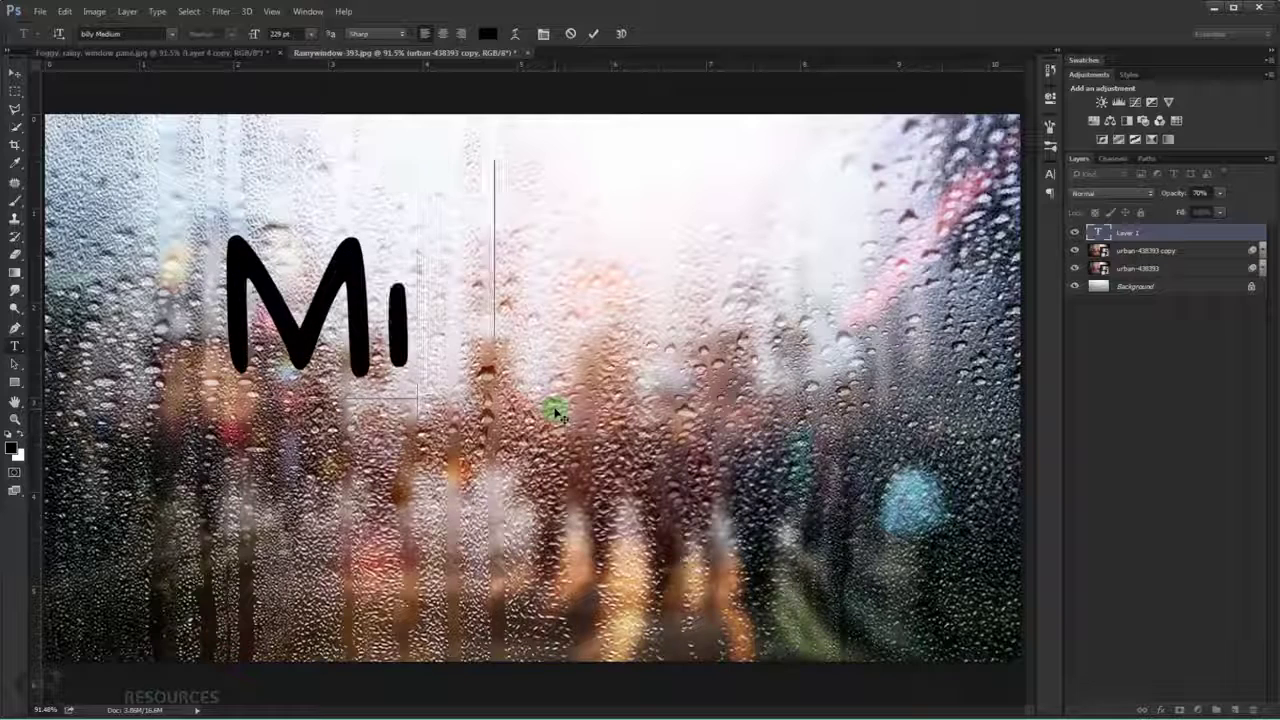
text(ss you)
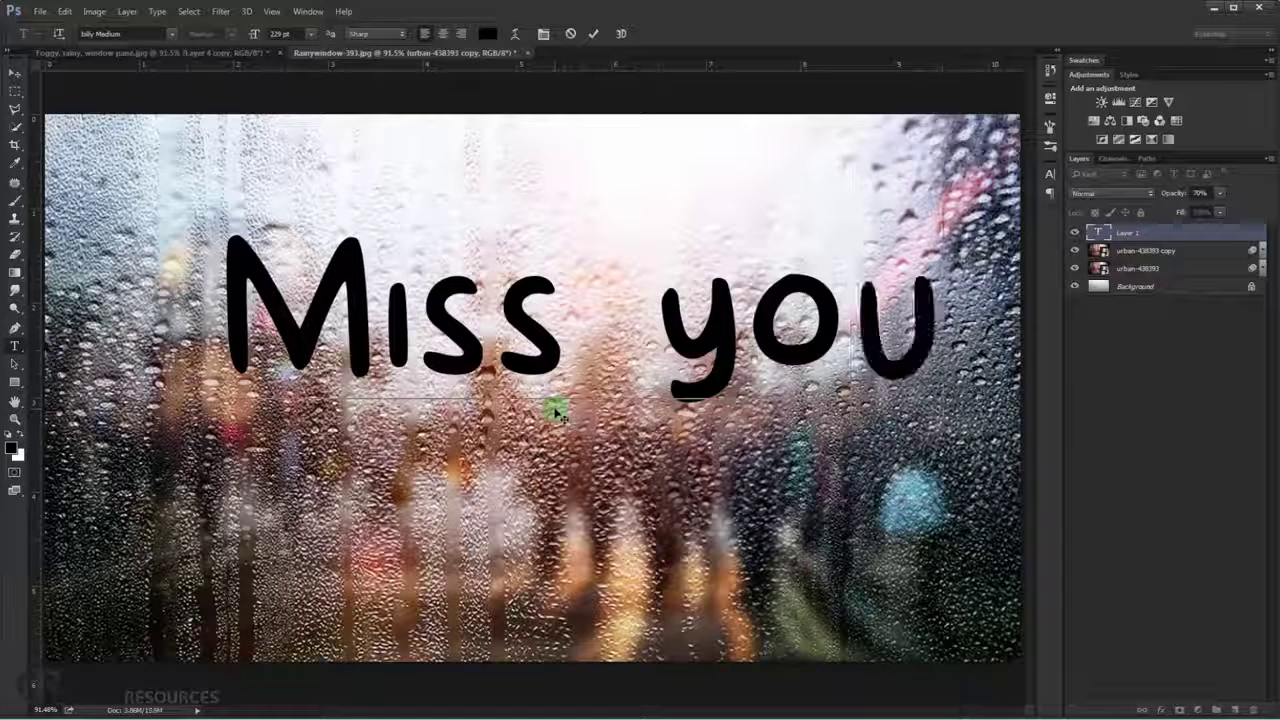
click(16, 75)
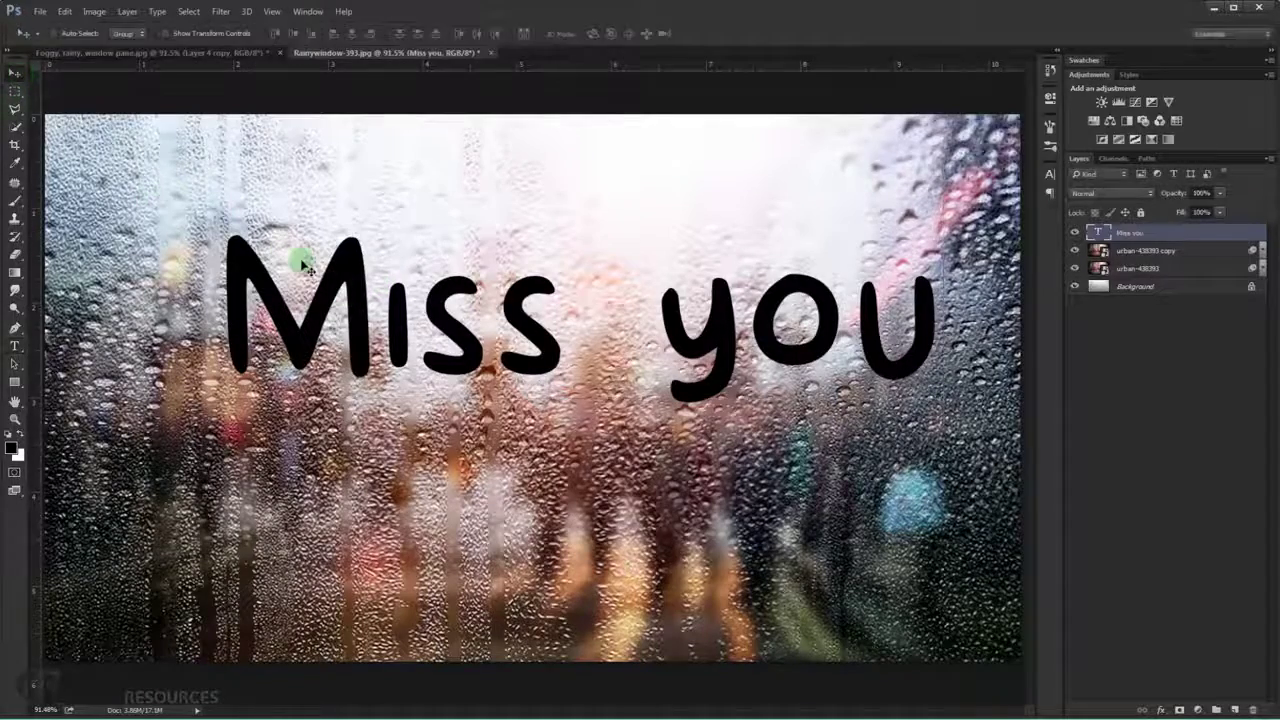
drag(337, 251, 297, 362)
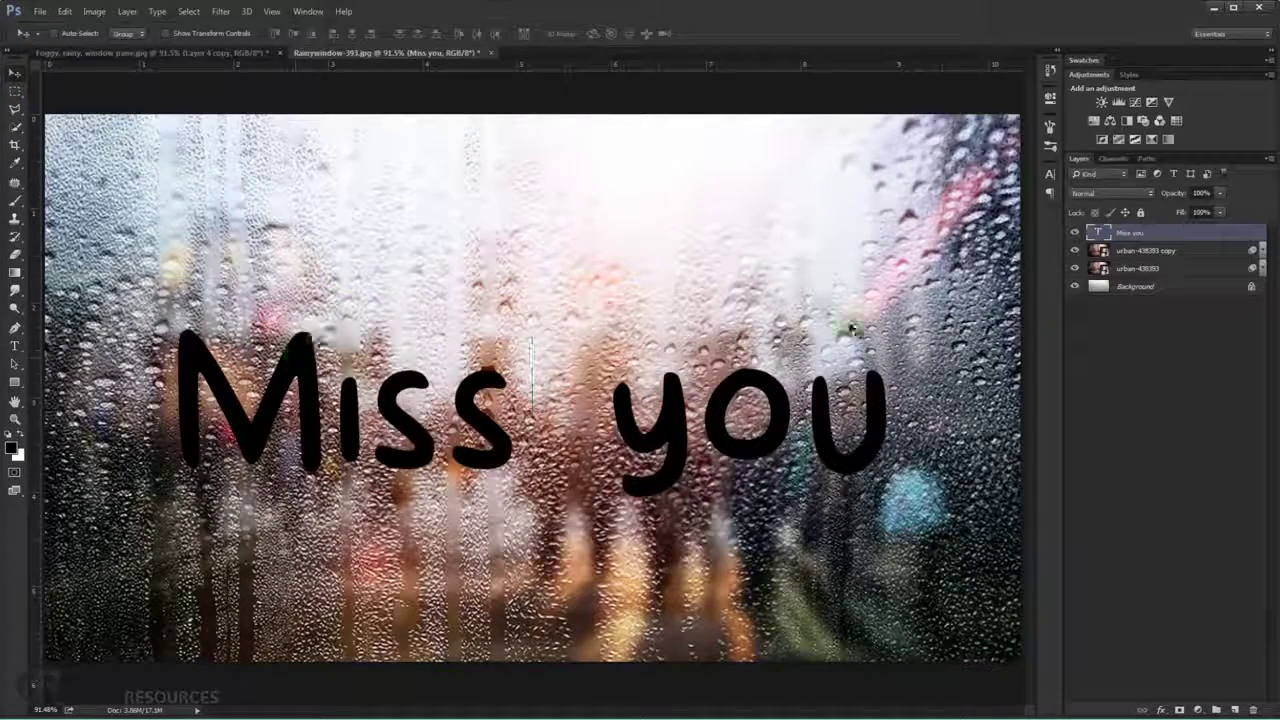
Centre the text vertically on the canvas and drag its layer below the photo layers.
key(ctrl+a)
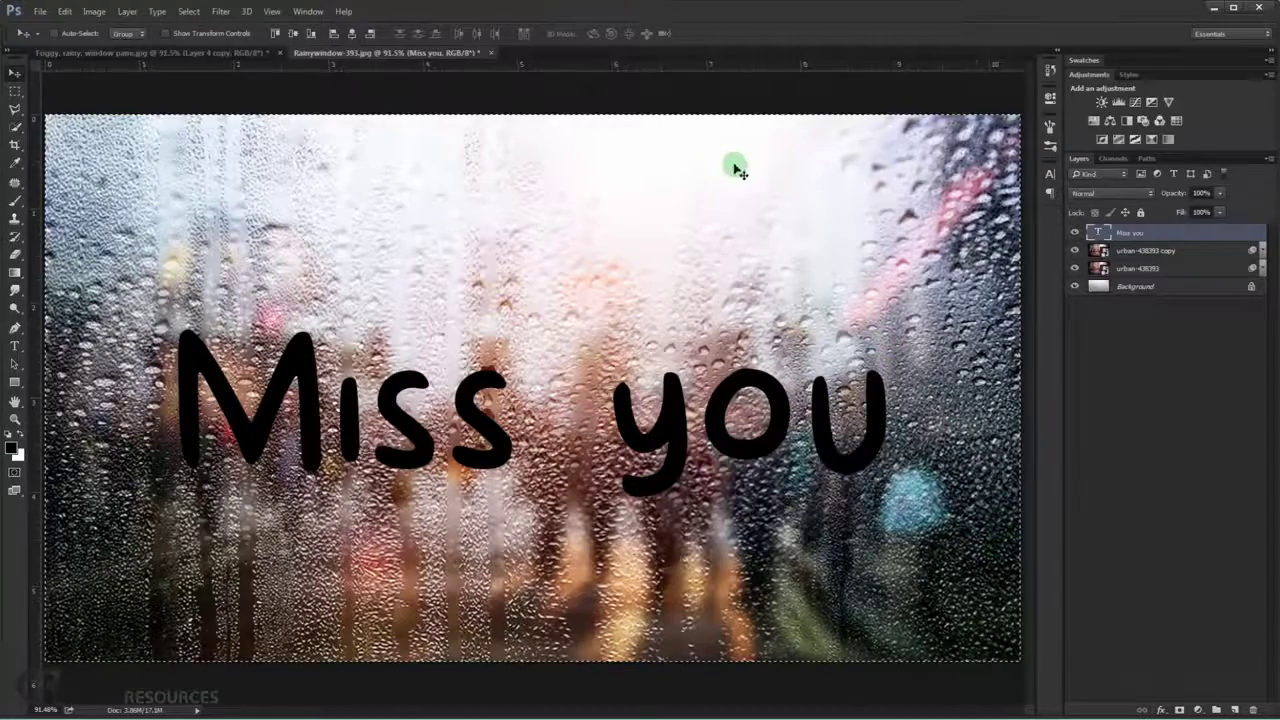
click(293, 37)
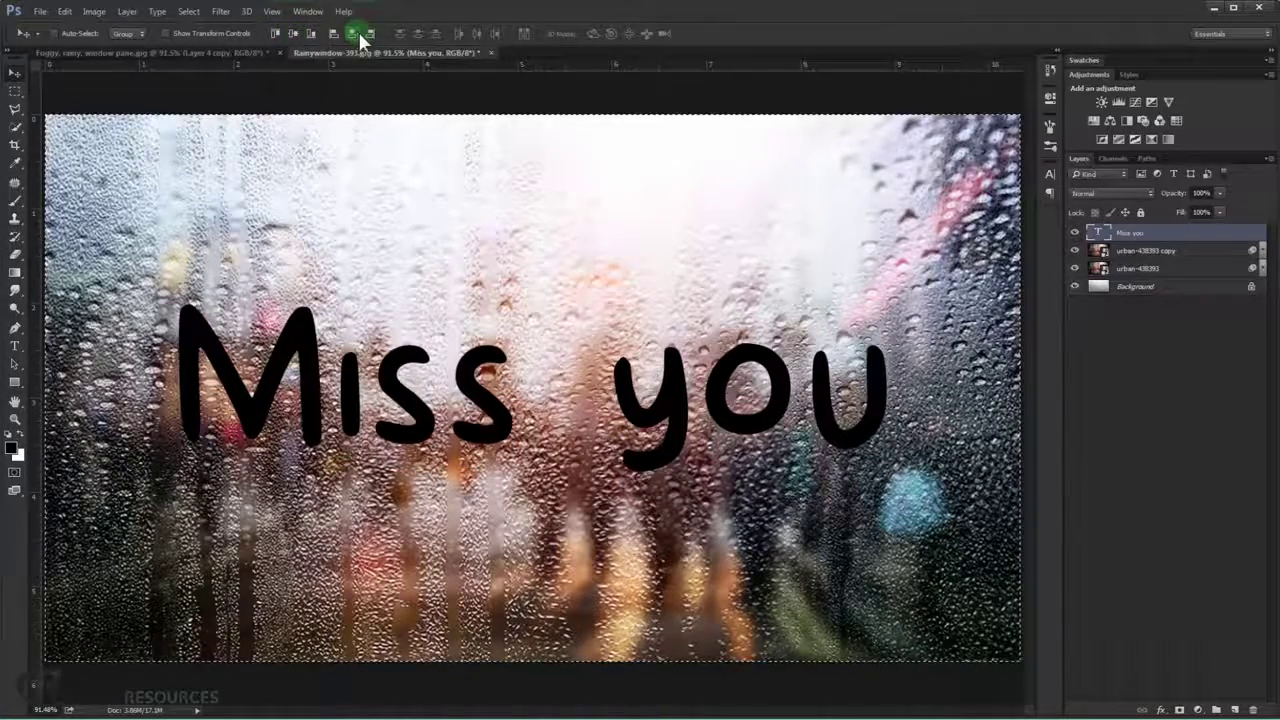
click(574, 386)
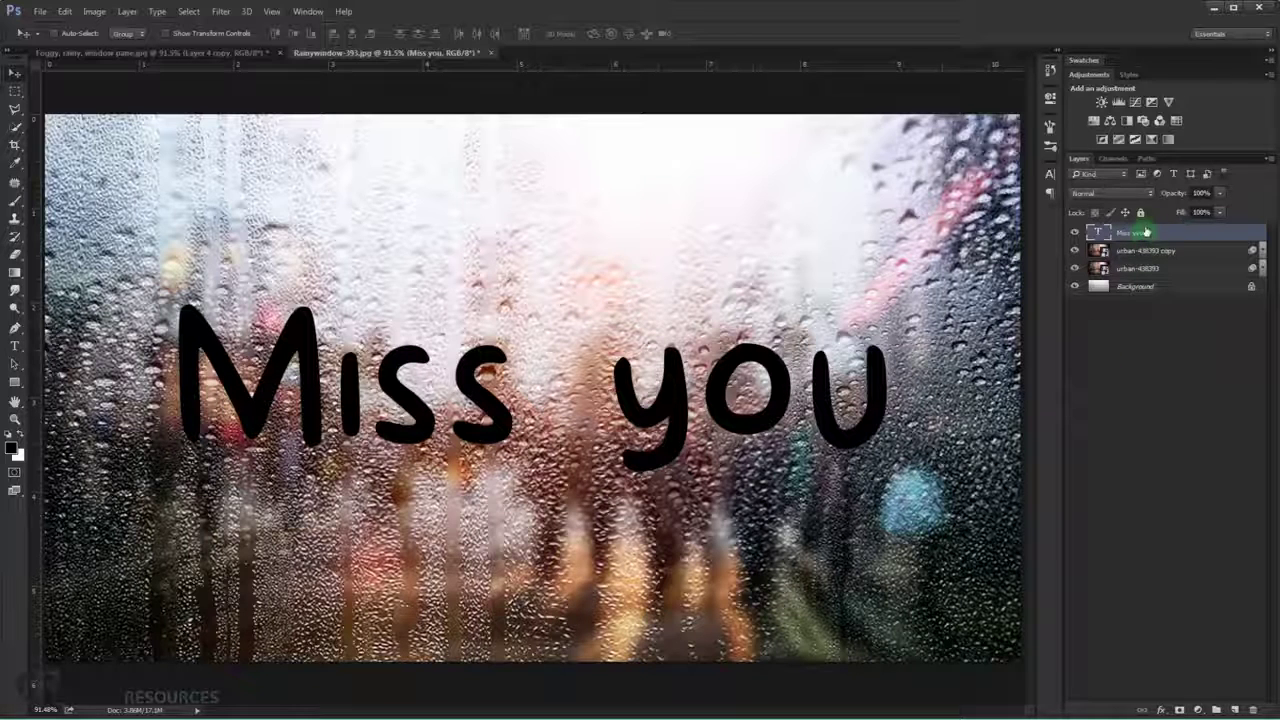
mouse_move(1176, 236)
mouse_down()
mouse_move(1158, 273)
mouse_move(1135, 273)
mouse_up()
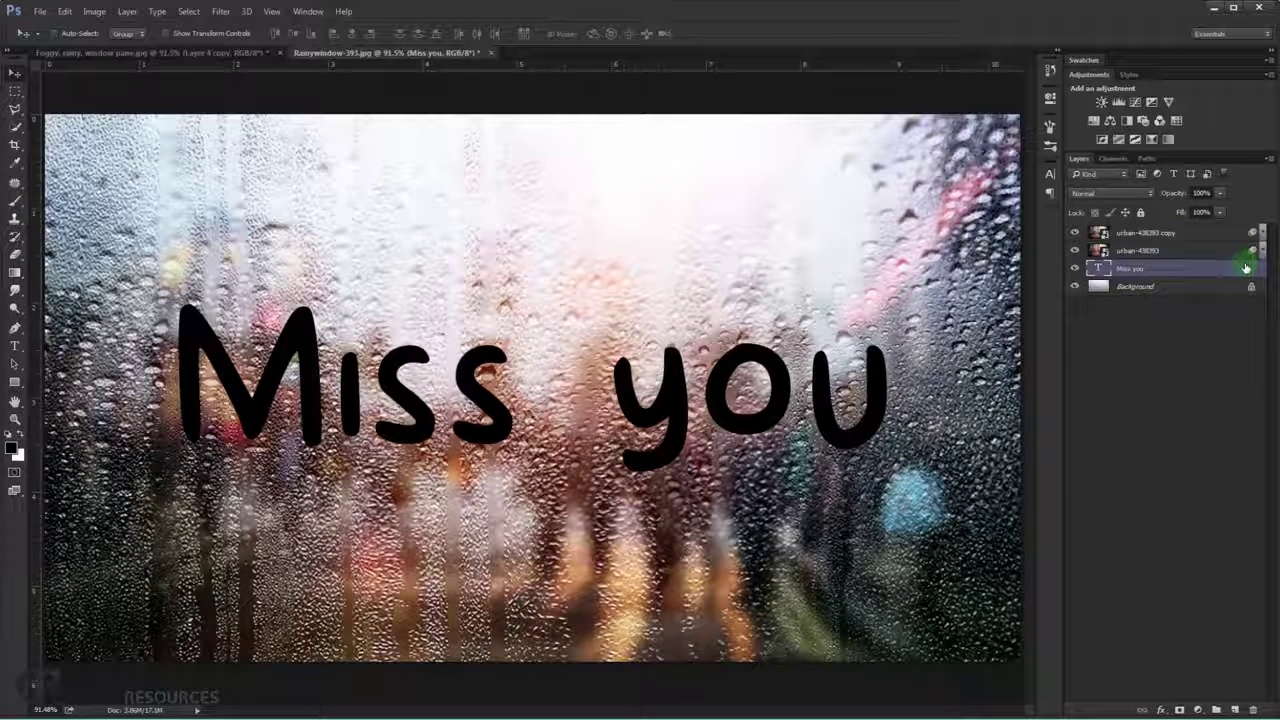
Convert the Miss you text layer into a smart object.
right_click(1207, 273)
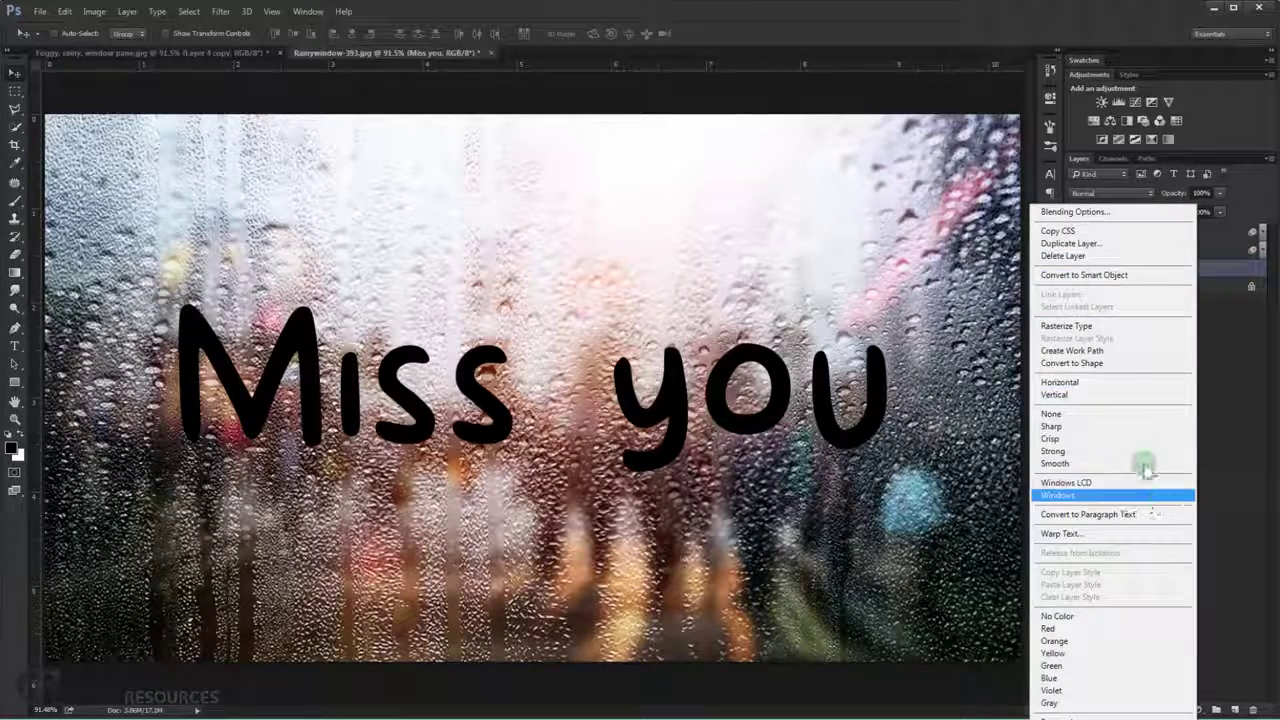
click(1090, 274)
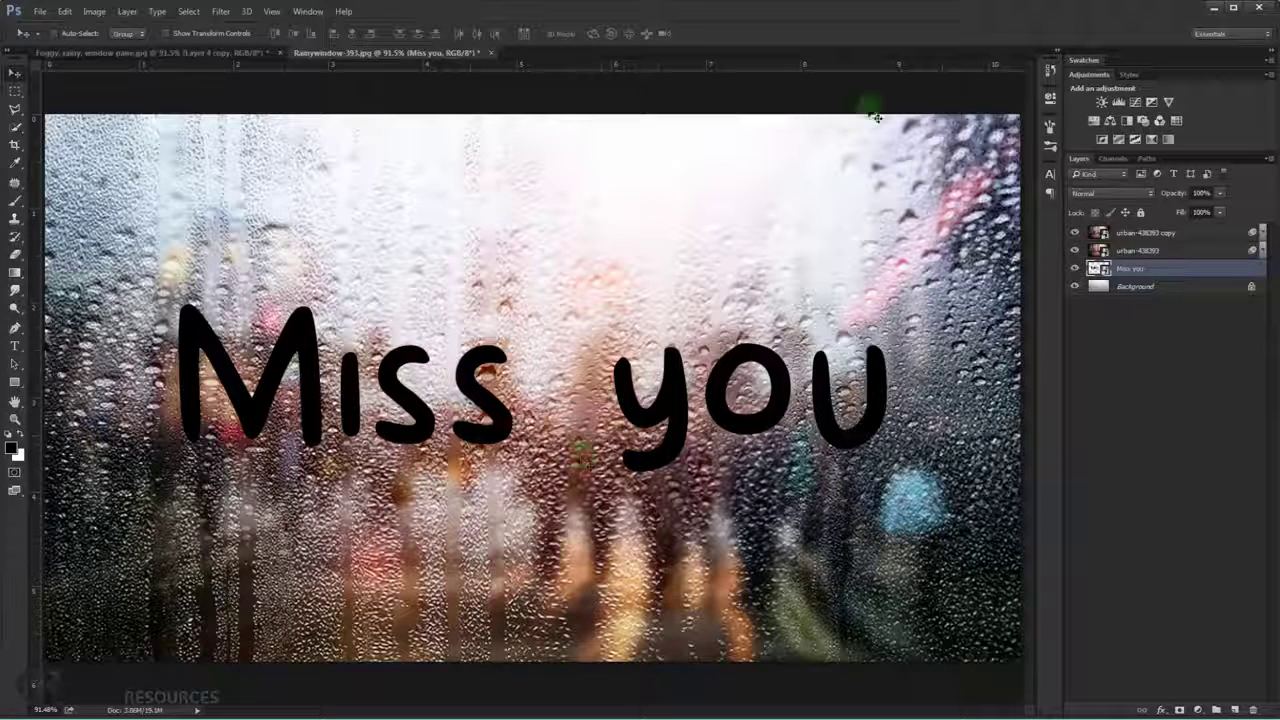
Open Liquify with a 64 Forward Warp brush and pull a long drip from the i.
click(221, 11)
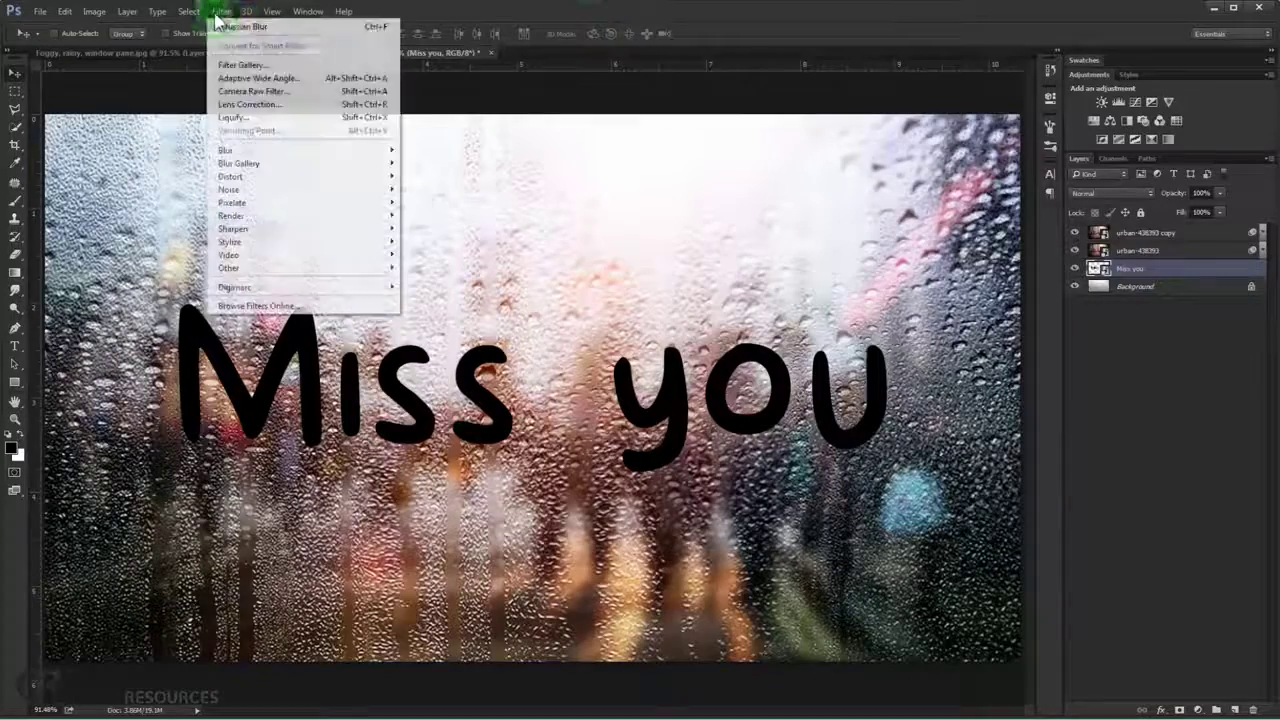
click(283, 118)
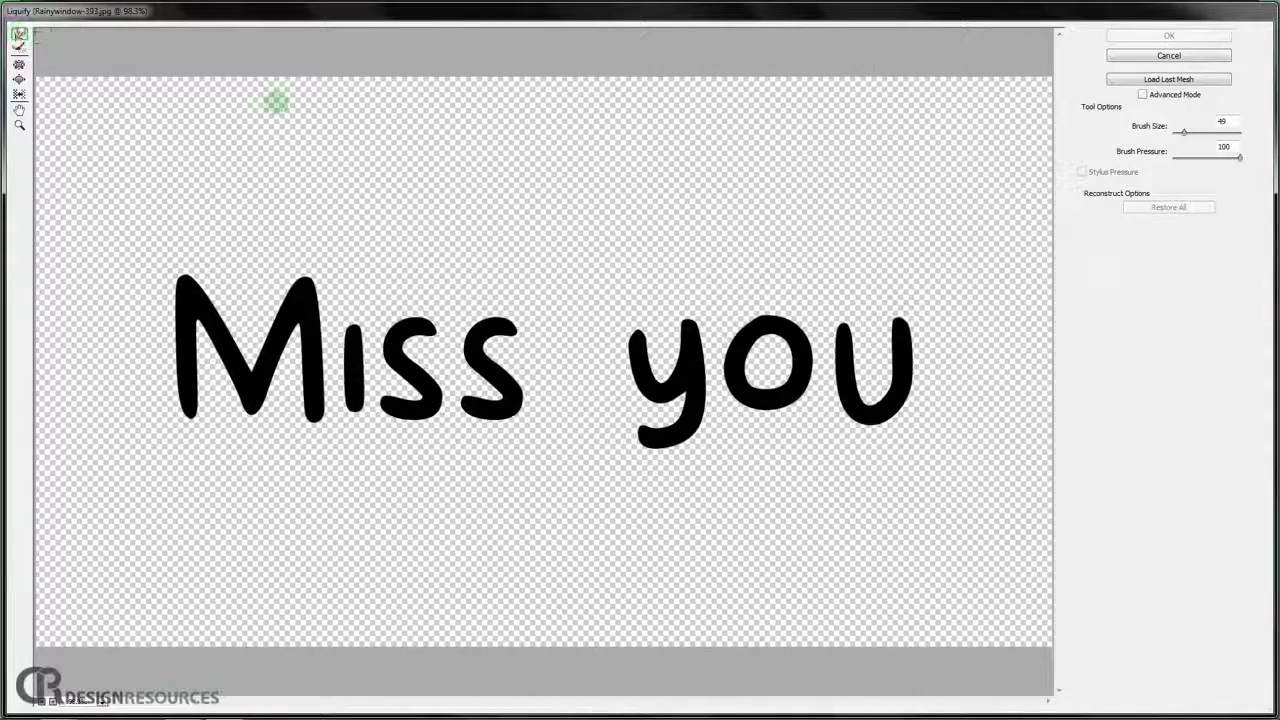
drag(1187, 136, 1188, 135)
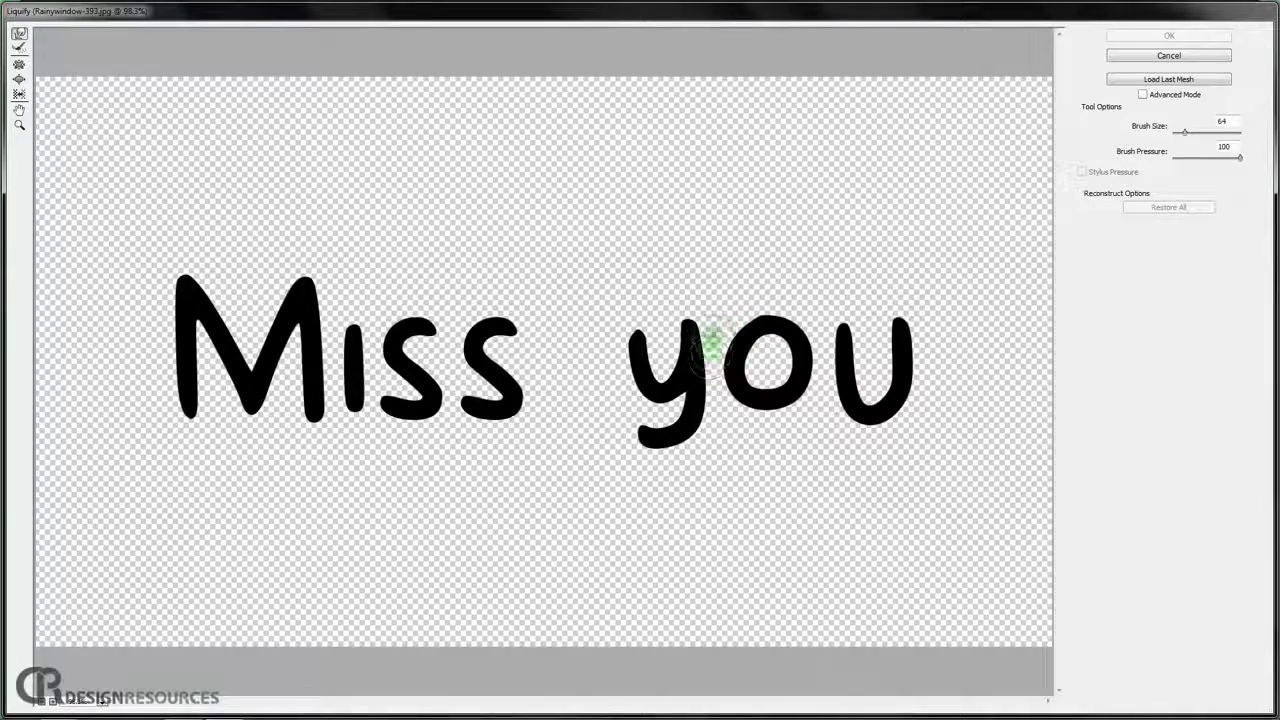
drag(676, 356, 686, 320)
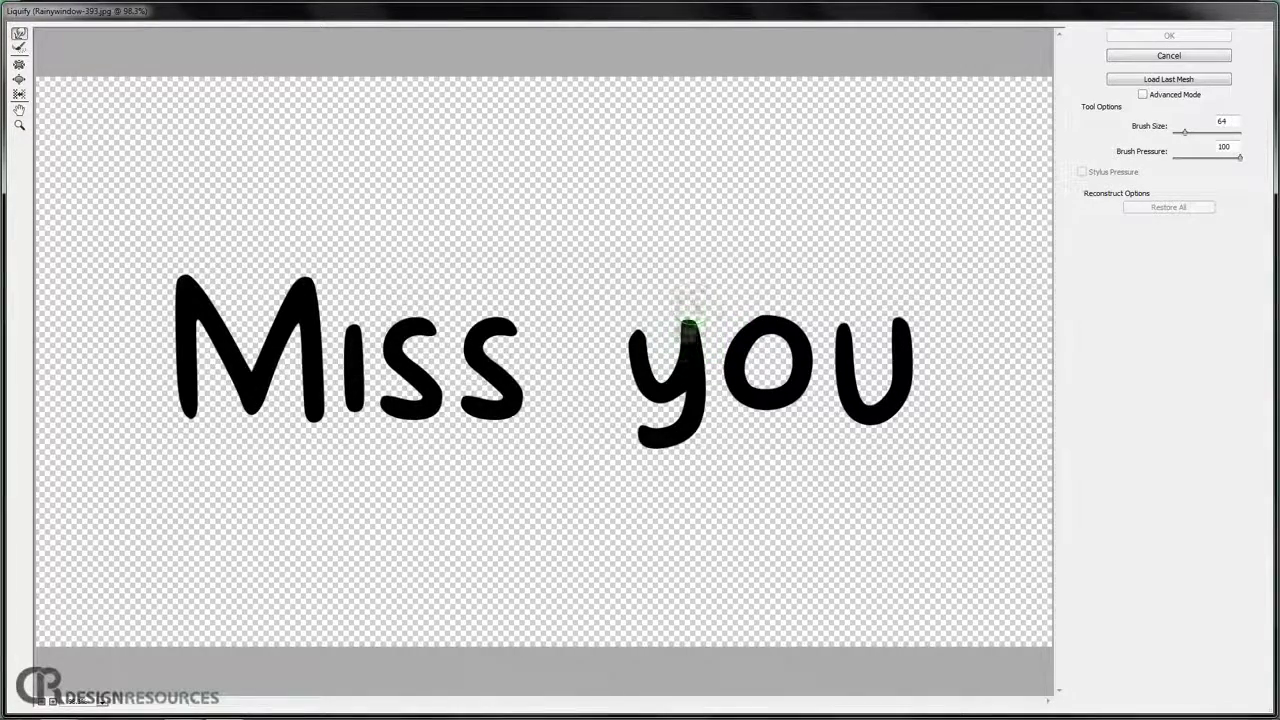
drag(686, 320, 688, 322)
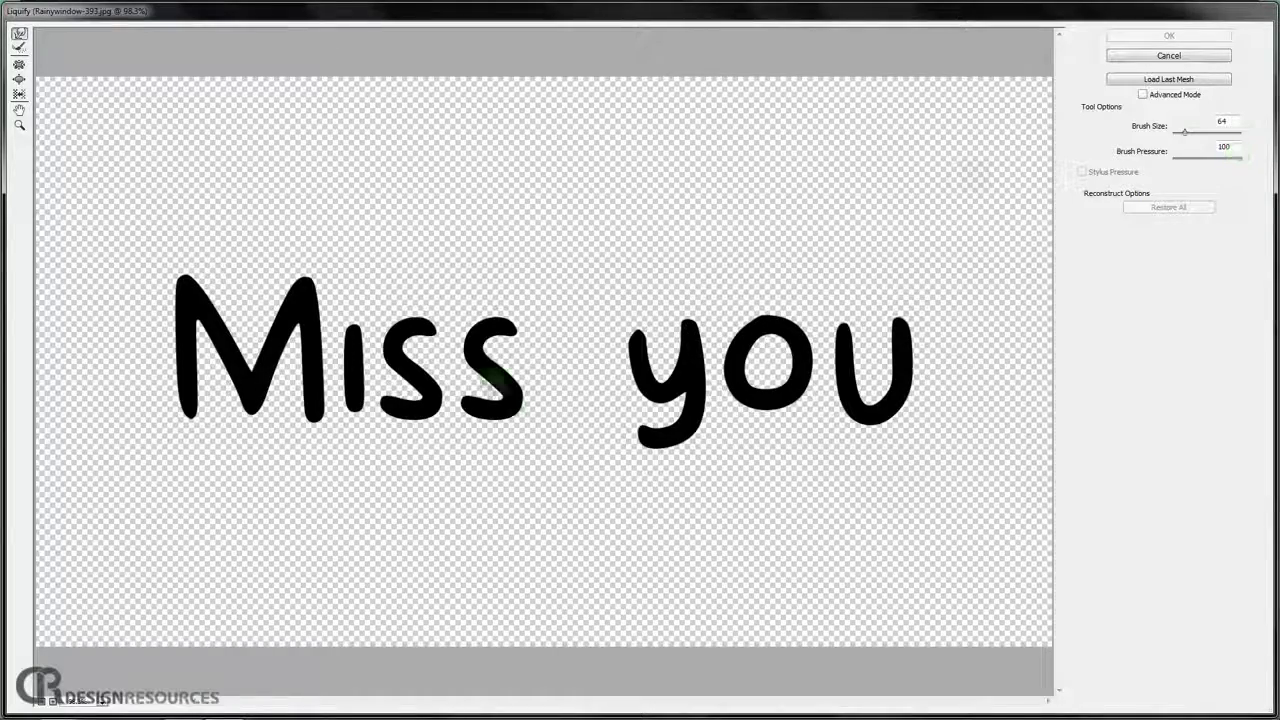
key(ctrl+plus)
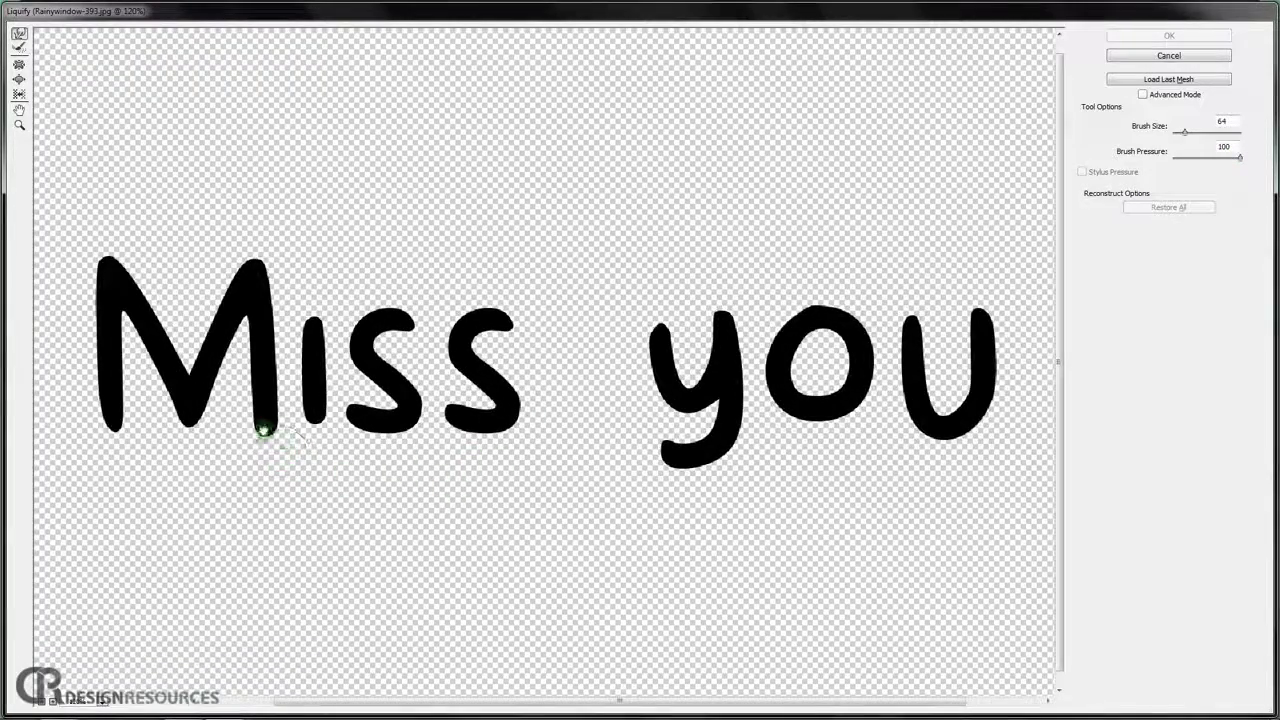
drag(263, 430, 300, 443)
drag(355, 398, 355, 500)
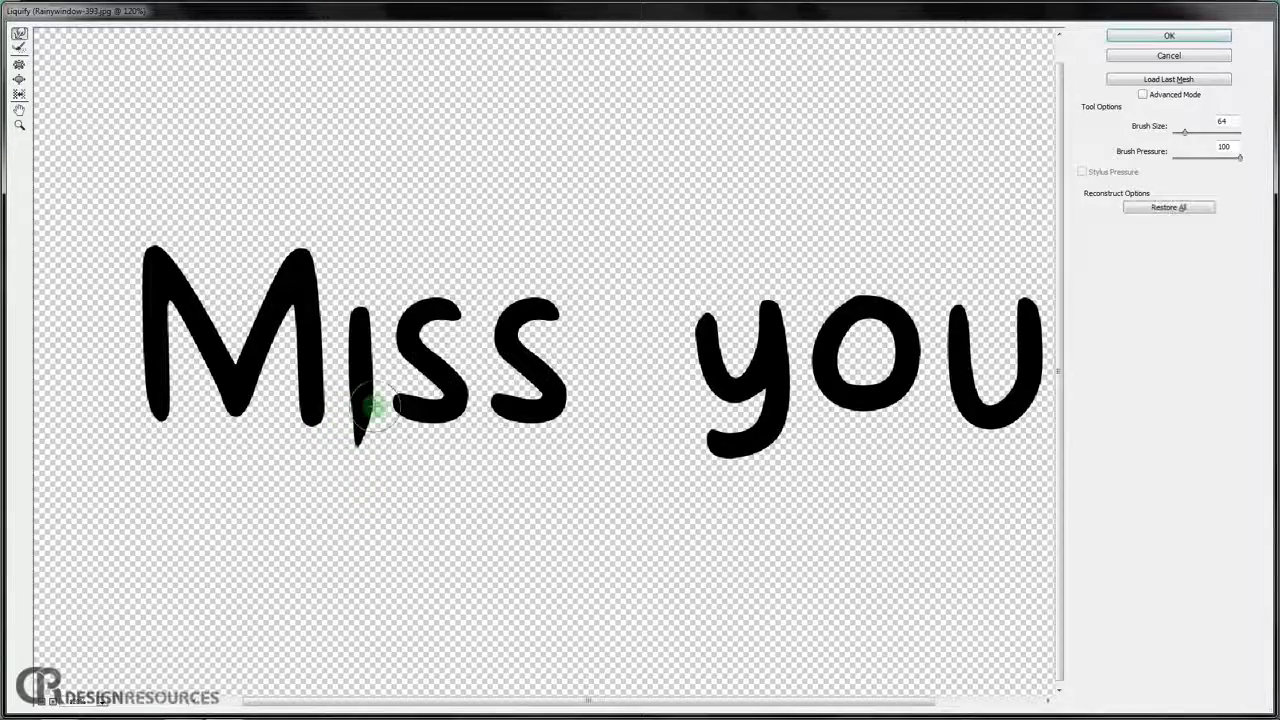
drag(370, 408, 357, 549)
key(ctrl+plus)
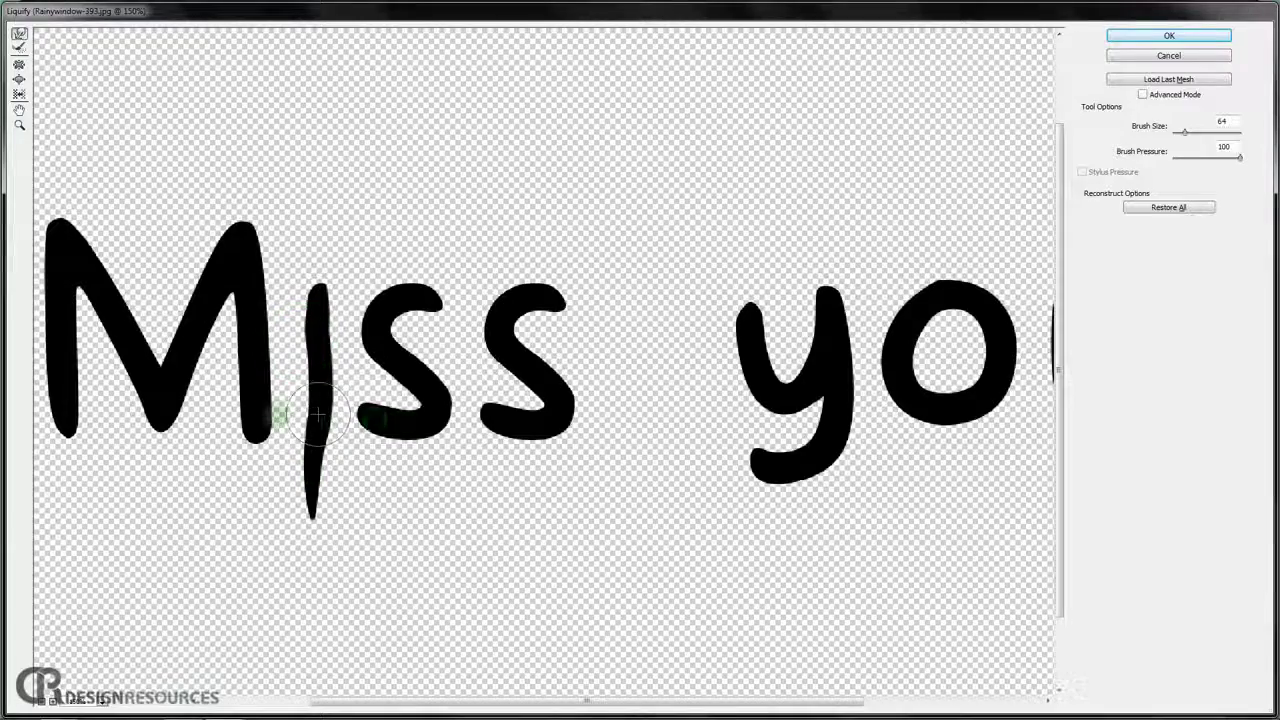
Warp drips from the M and both s letters, and curl the y into a hooked tail.
drag(254, 420, 251, 514)
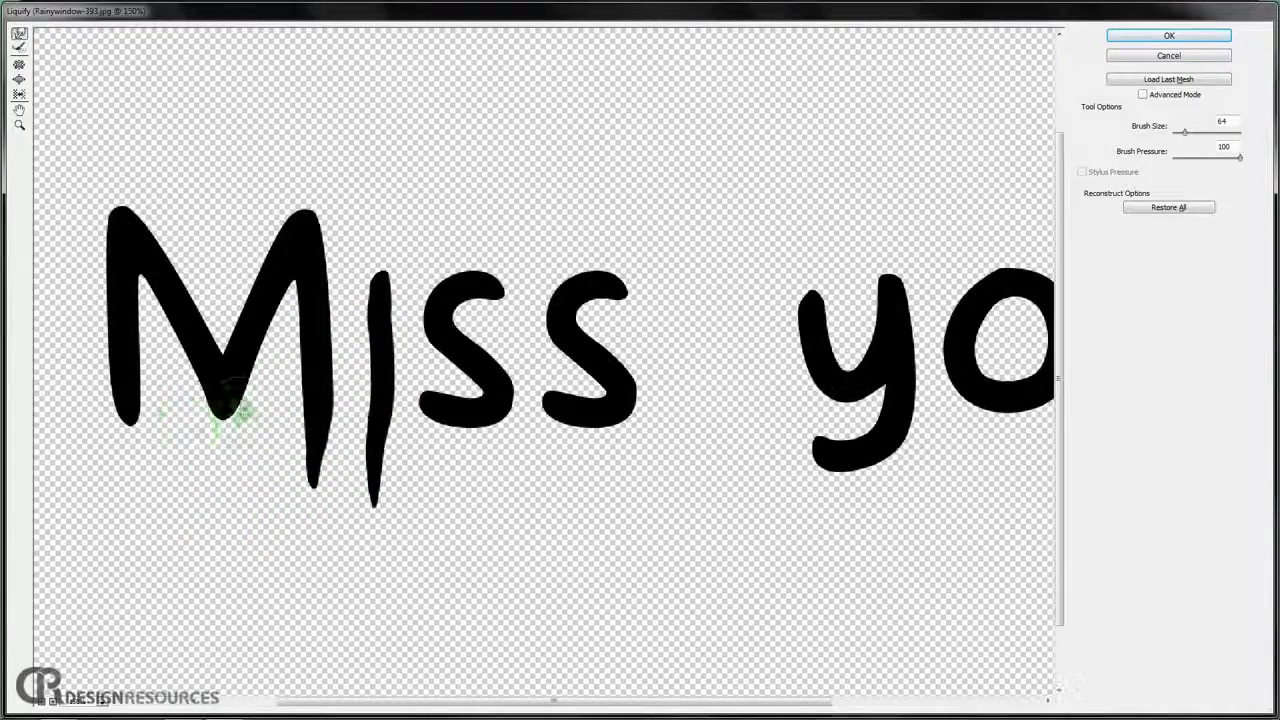
mouse_move(206, 423)
mouse_down()
mouse_move(240, 470)
mouse_move(263, 445)
mouse_up()
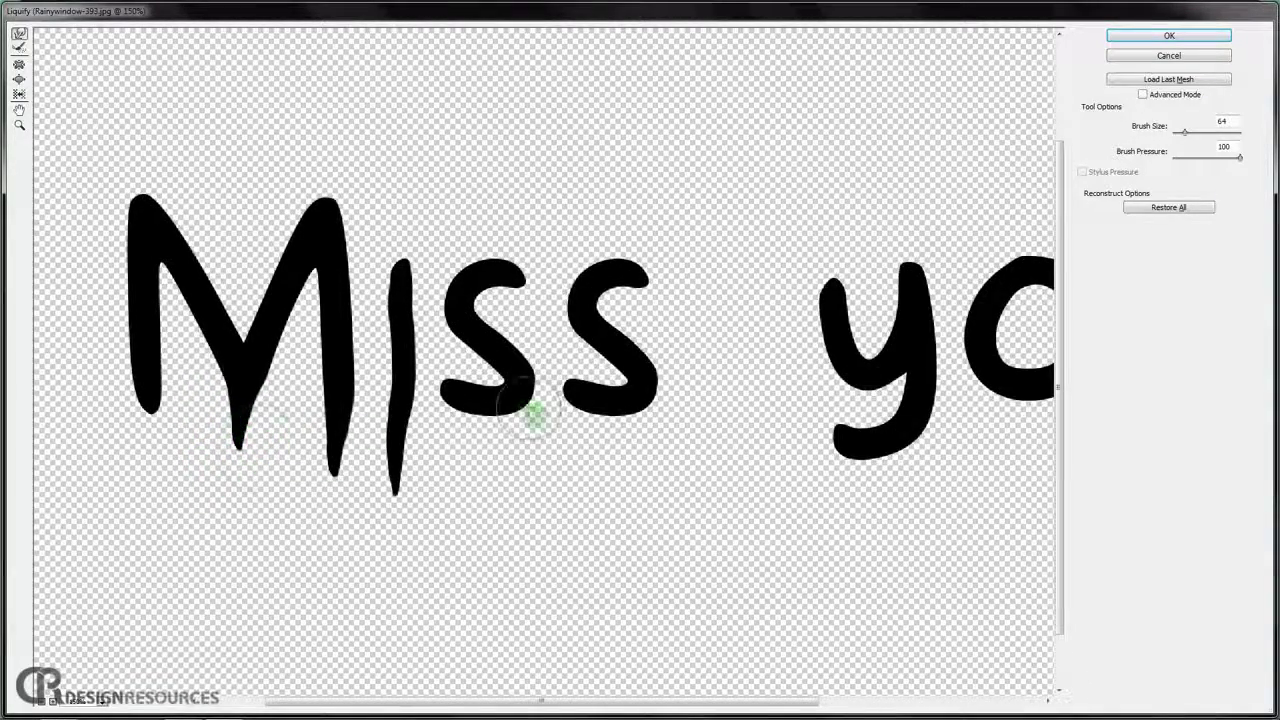
drag(445, 378, 437, 434)
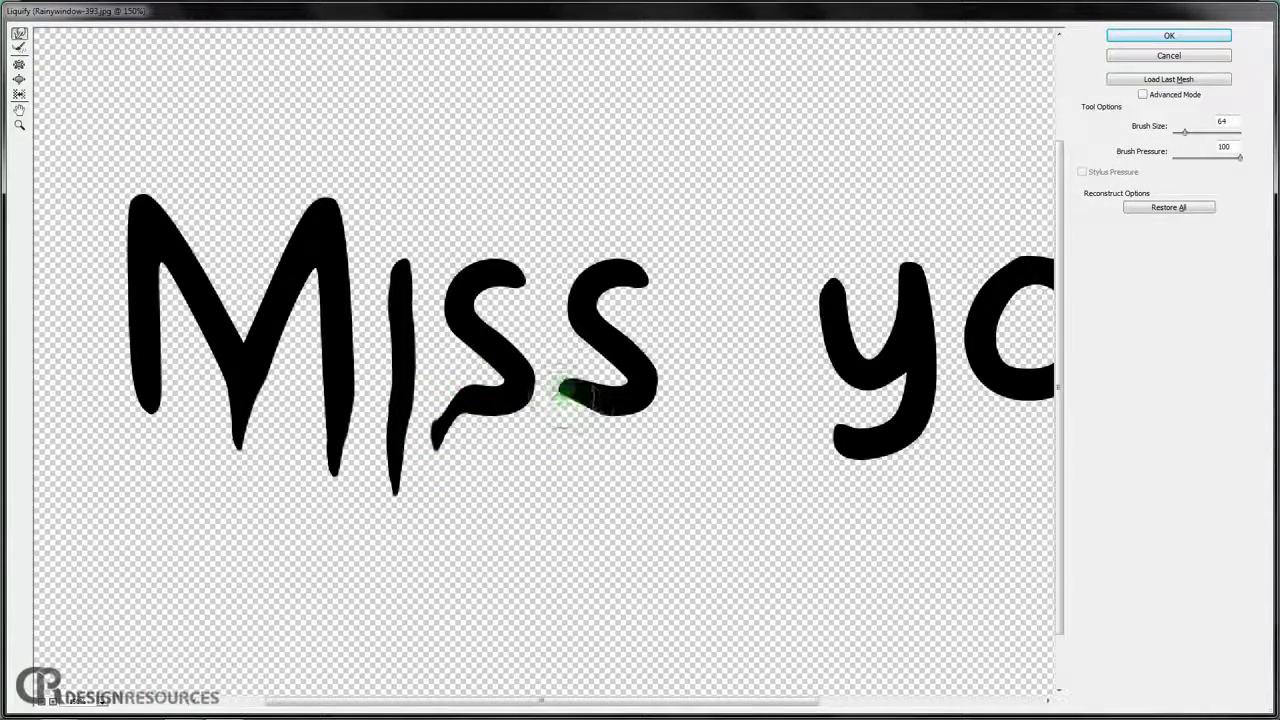
mouse_move(602, 418)
mouse_down()
mouse_move(600, 500)
mouse_move(634, 428)
mouse_move(608, 508)
mouse_move(596, 458)
mouse_move(594, 514)
mouse_up()
key(ctrl+z)
scroll(690, 335, up, 1)
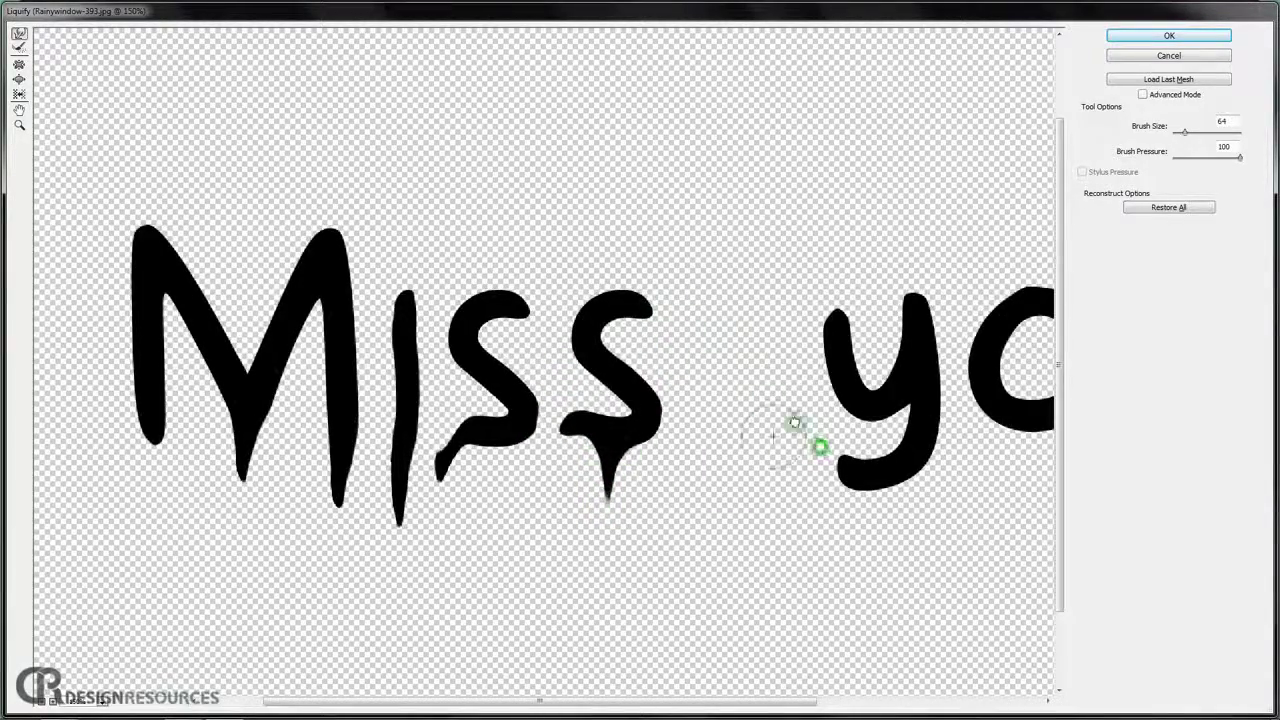
drag(795, 422, 667, 327)
drag(716, 362, 697, 425)
mouse_move(698, 480)
mouse_down()
mouse_move(731, 400)
mouse_move(728, 371)
mouse_move(714, 357)
mouse_move(680, 390)
mouse_up()
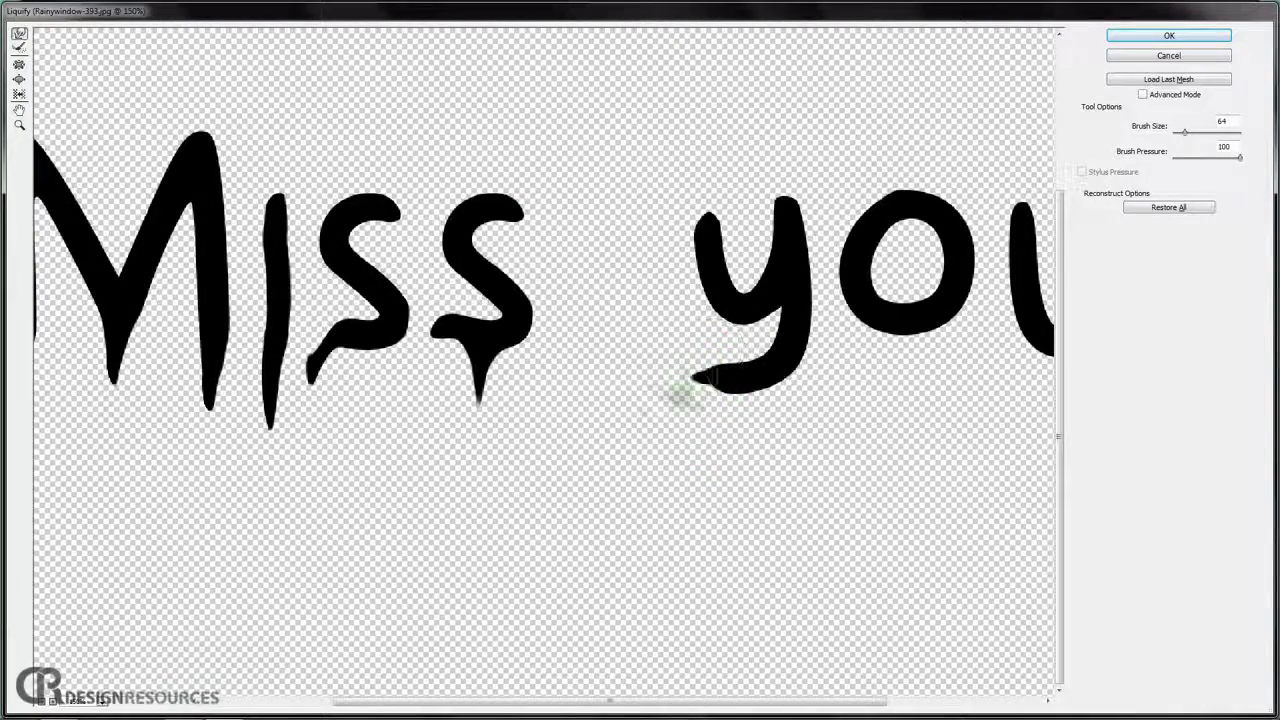
drag(500, 366, 540, 374)
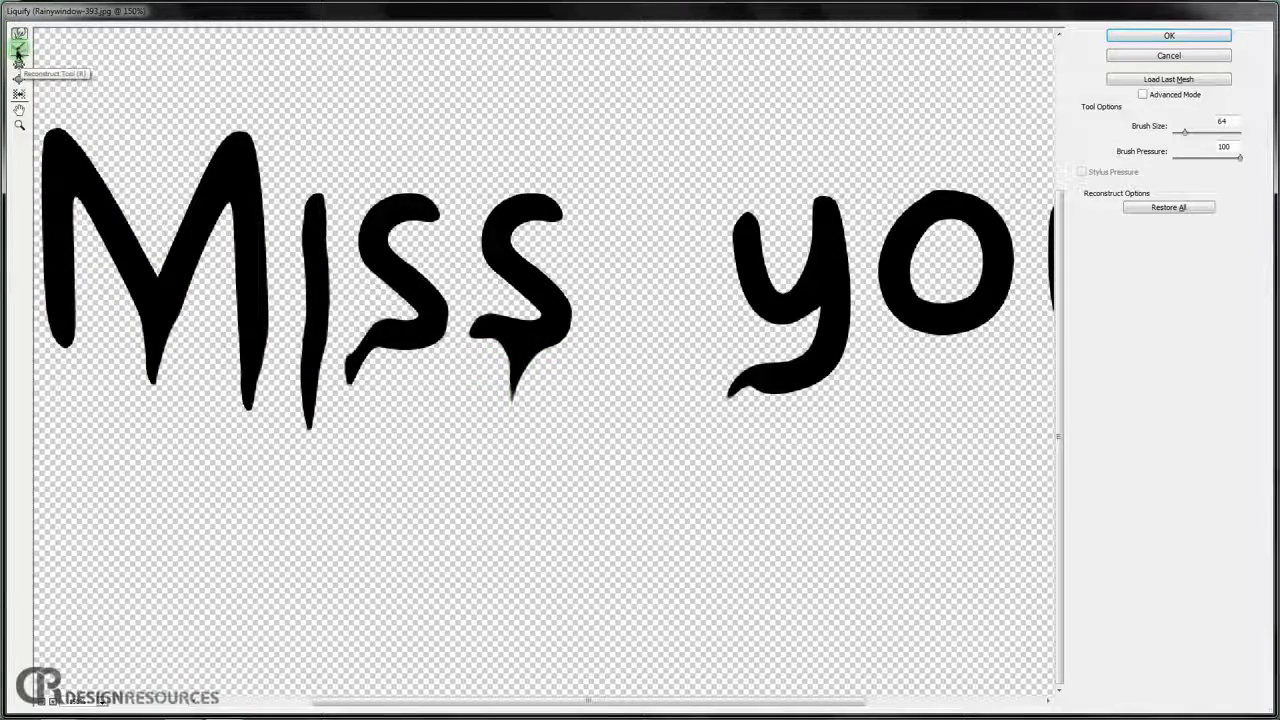
Reconstruct the second s, then re-pull its drip with a size-65 Forward Warp brush.
click(18, 48)
mouse_move(586, 480)
mouse_down()
mouse_move(436, 456)
mouse_move(523, 434)
mouse_move(534, 327)
mouse_move(540, 370)
mouse_move(534, 343)
mouse_up()
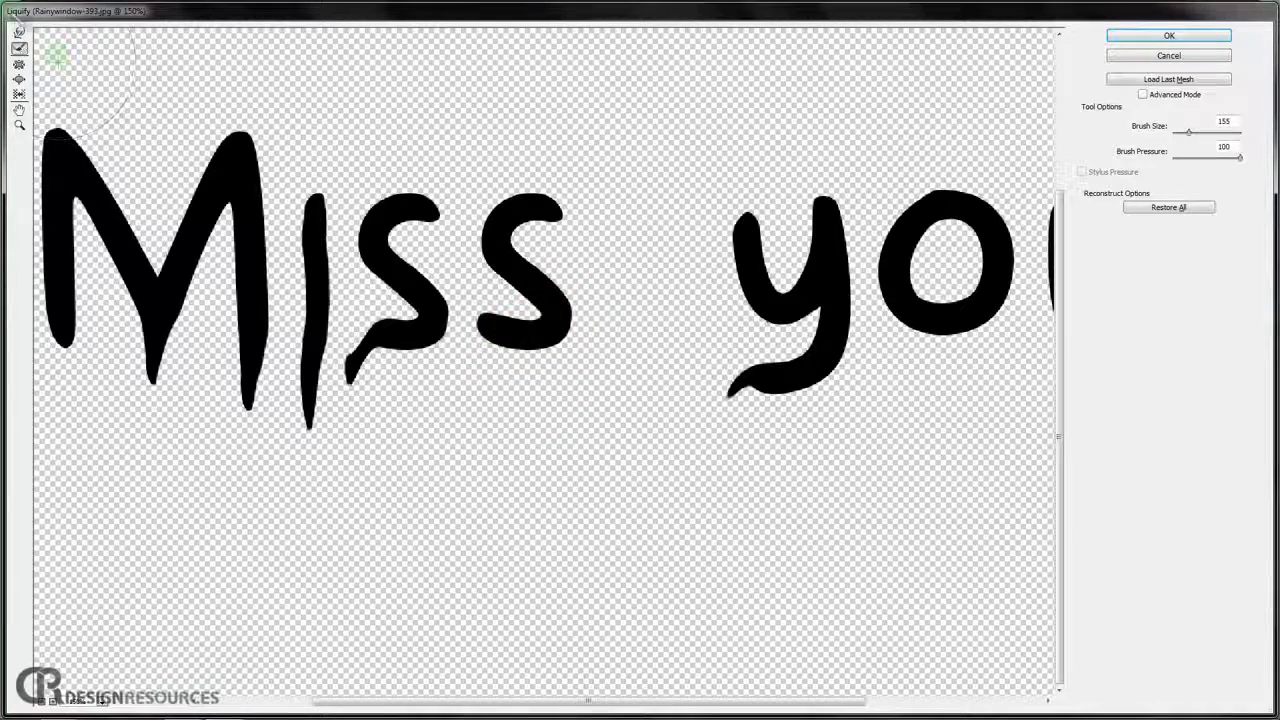
click(18, 47)
drag(466, 277, 472, 284)
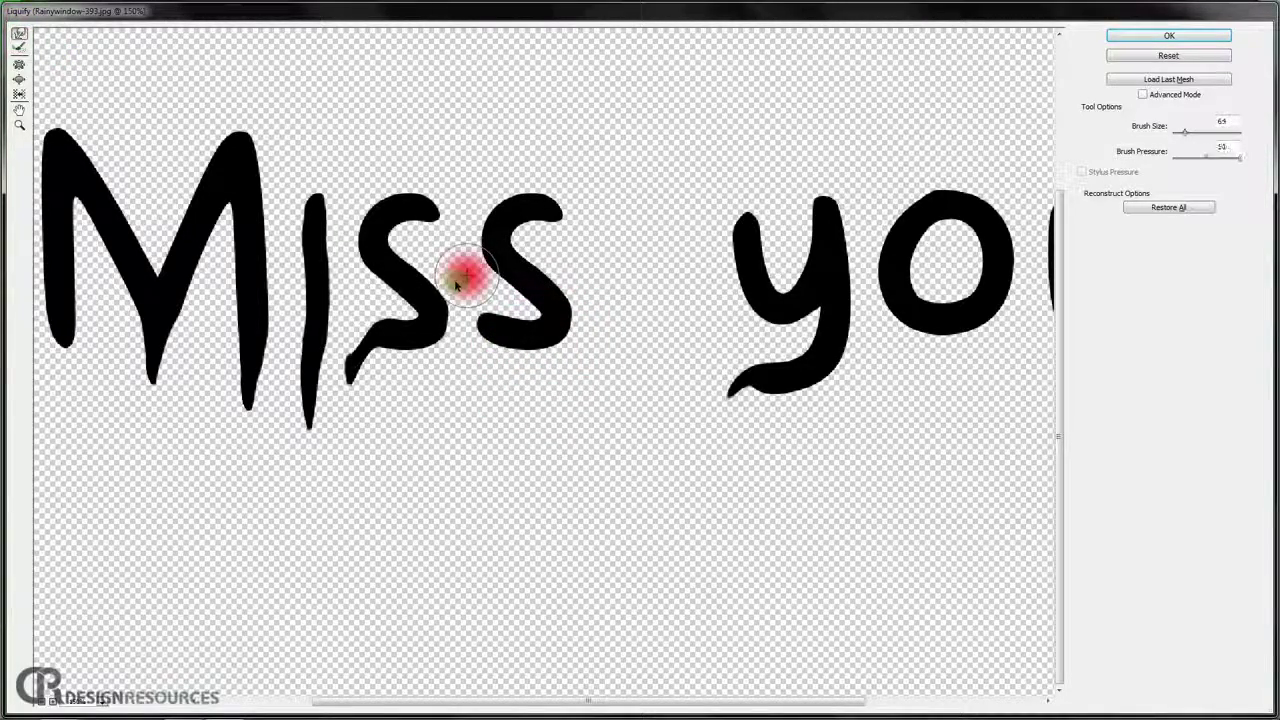
drag(505, 343, 477, 400)
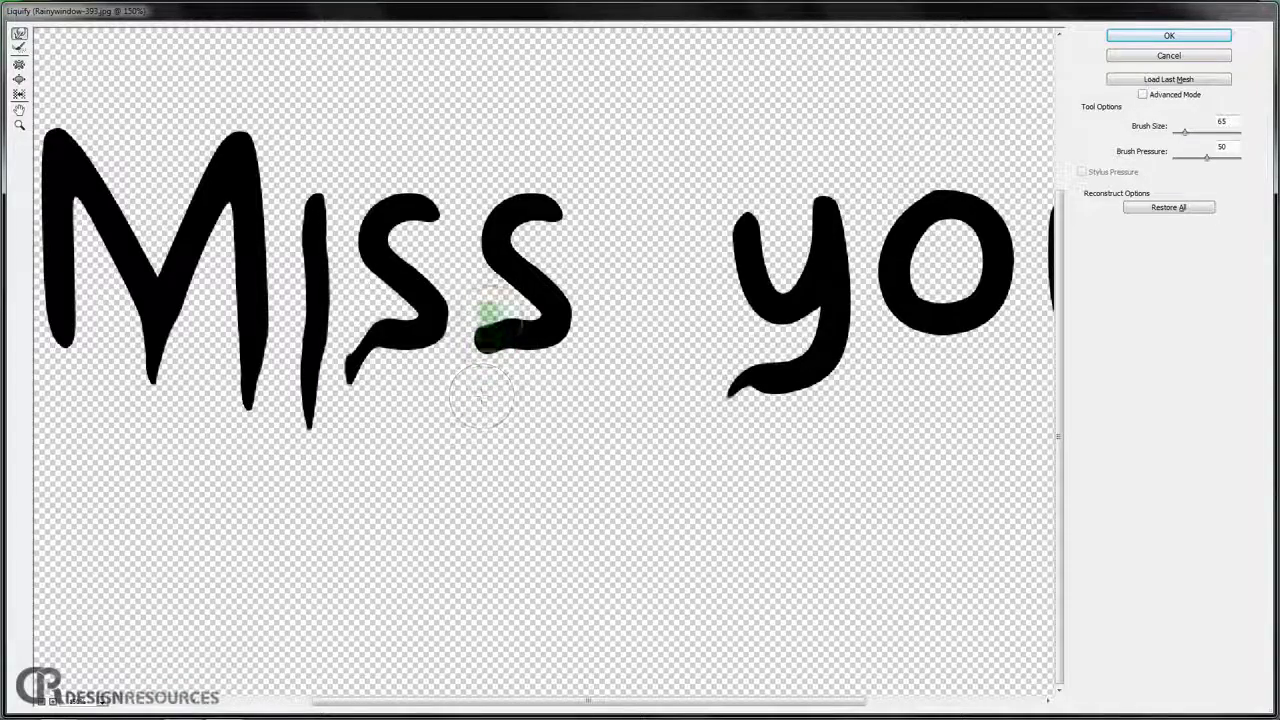
drag(471, 357, 471, 443)
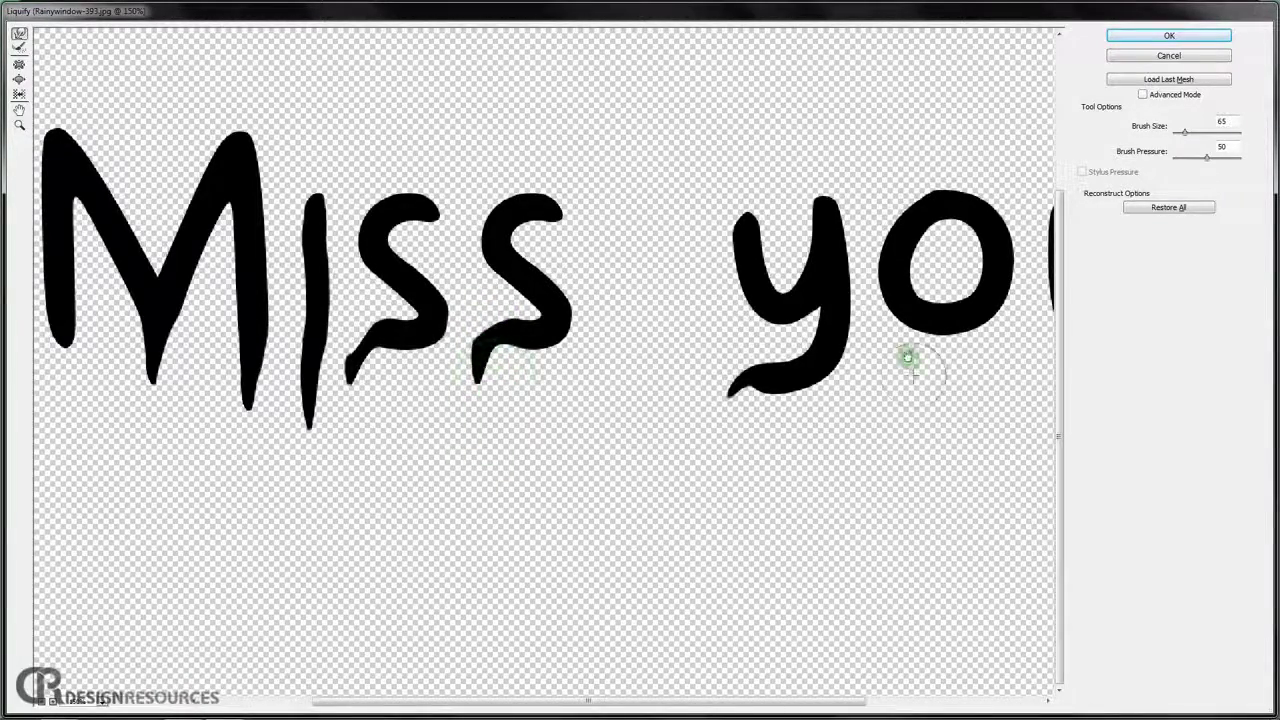
Pull a pointed drip from the bottom of the u and apply the Liquify.
drag(908, 354, 643, 263)
drag(838, 348, 800, 337)
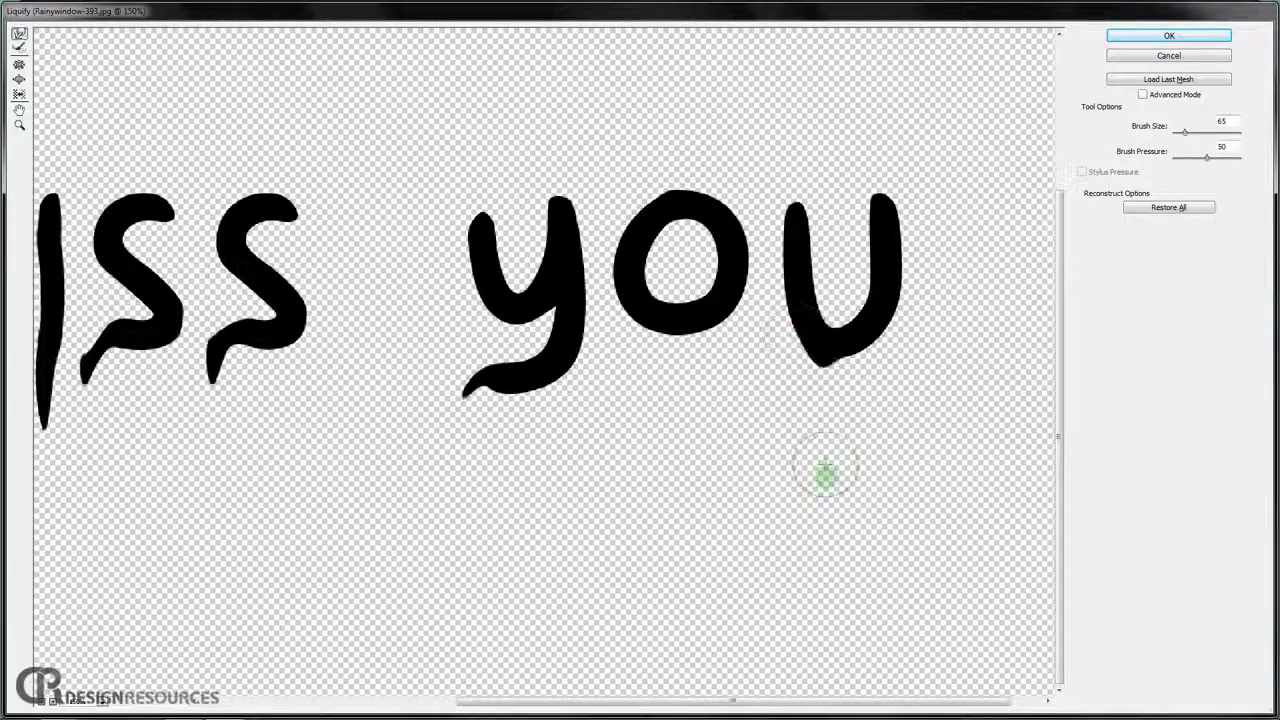
mouse_move(883, 363)
mouse_down()
mouse_move(843, 393)
mouse_move(806, 363)
mouse_up()
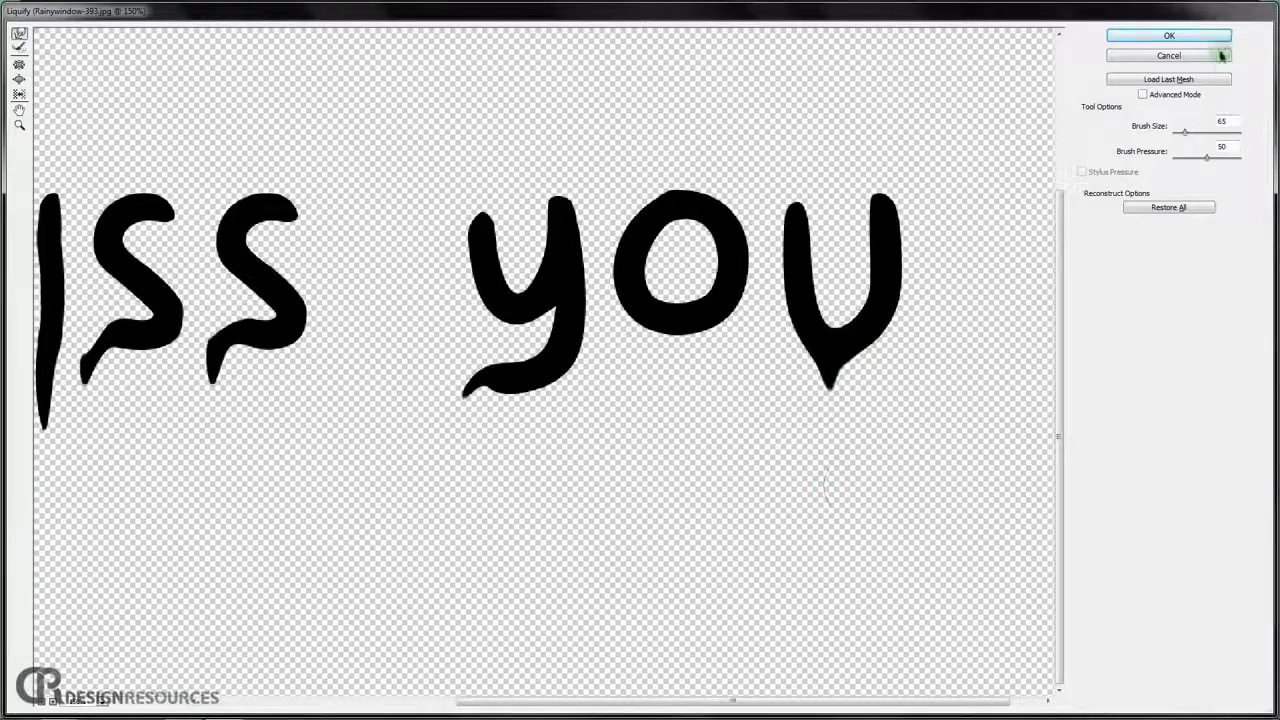
click(1192, 36)
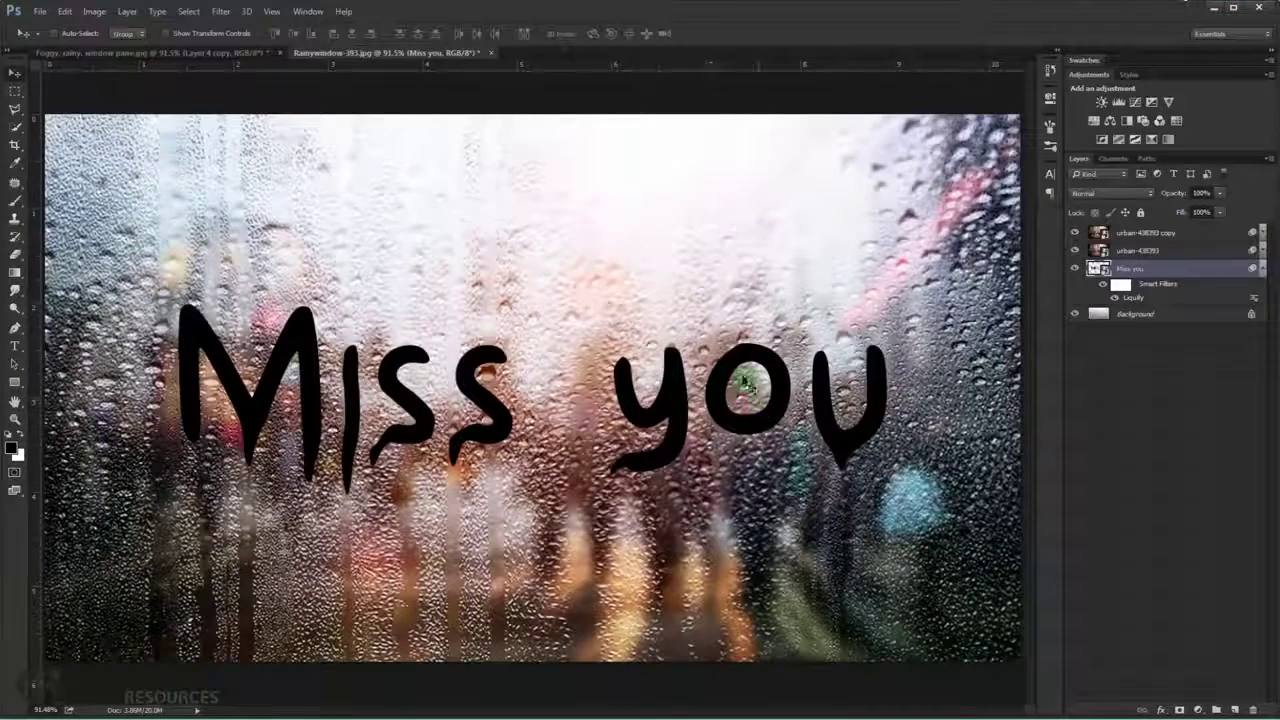
Switch the Miss you smart object layer to Overlay blend mode.
click(1118, 195)
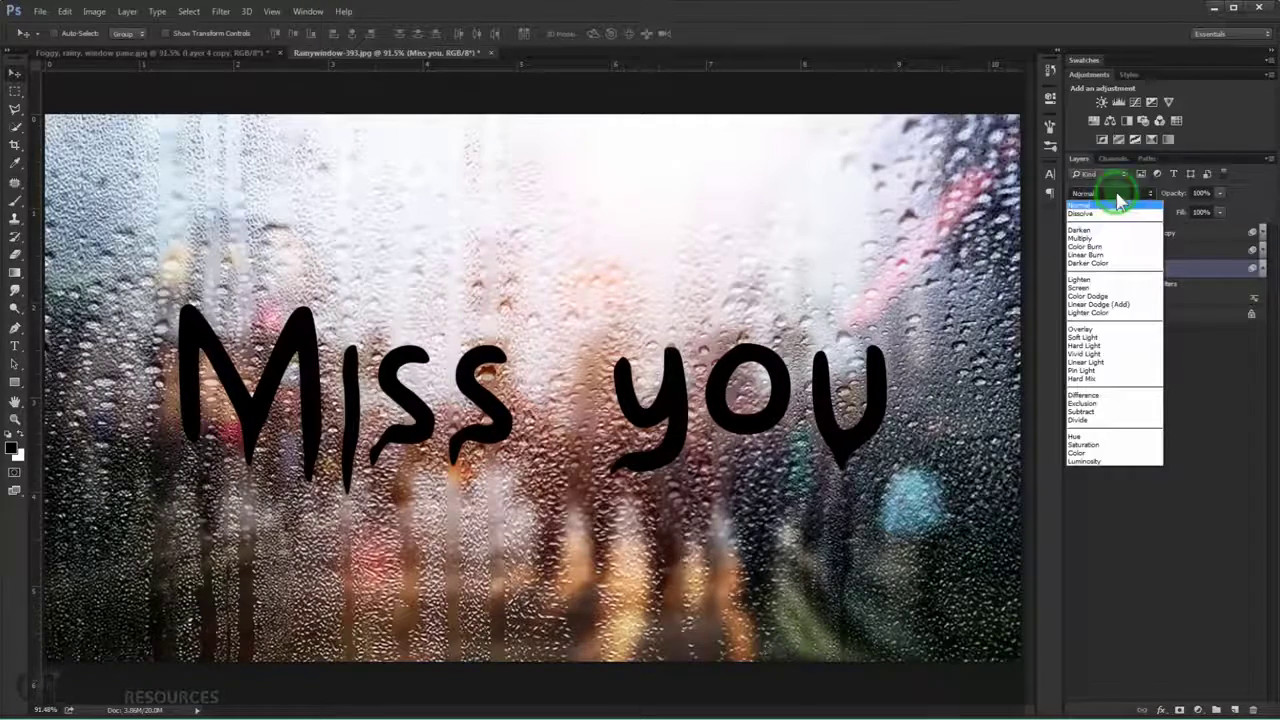
click(1097, 335)
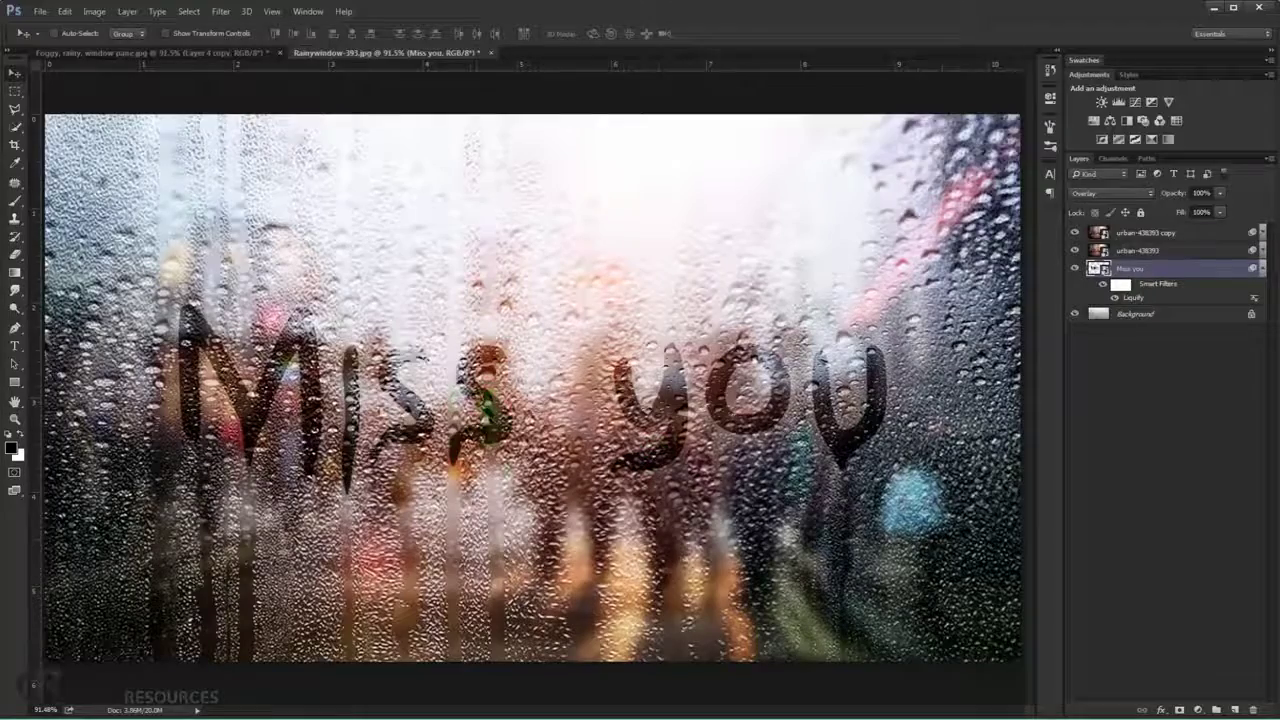
scroll(500, 406, up, 1)
scroll(460, 414, up, 1)
scroll(476, 414, up, 1)
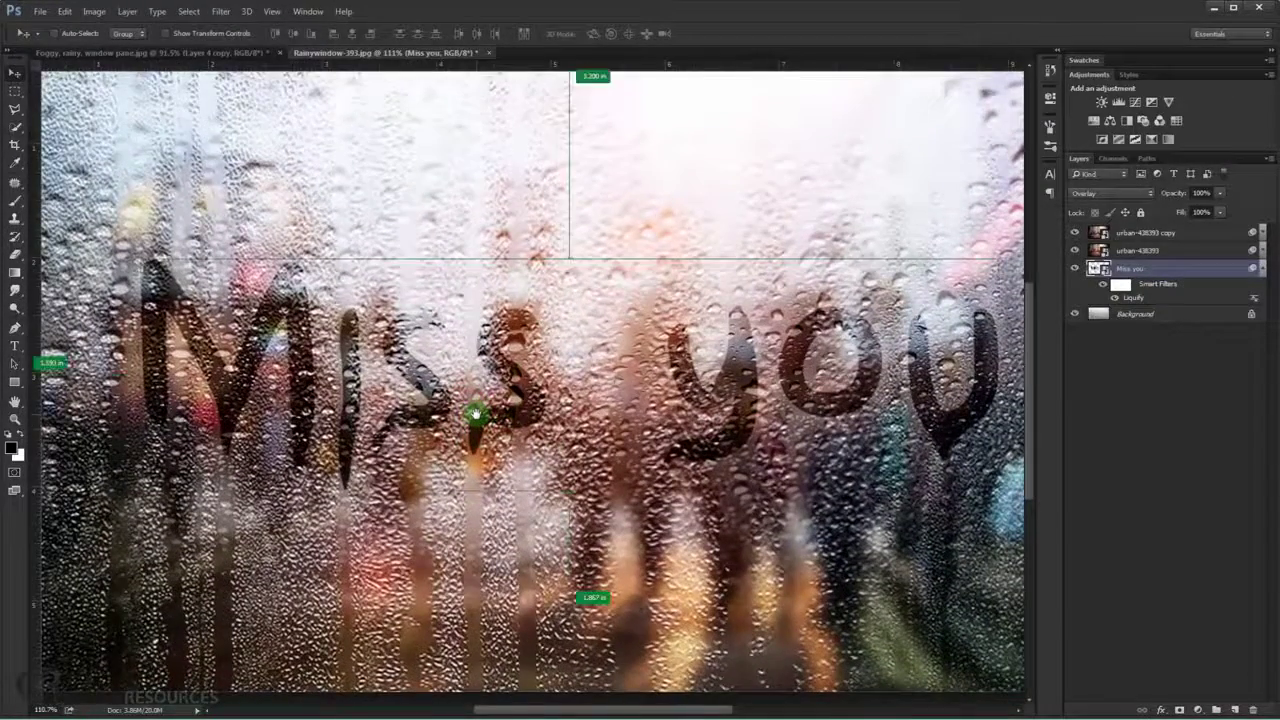
scroll(478, 418, down, 3)
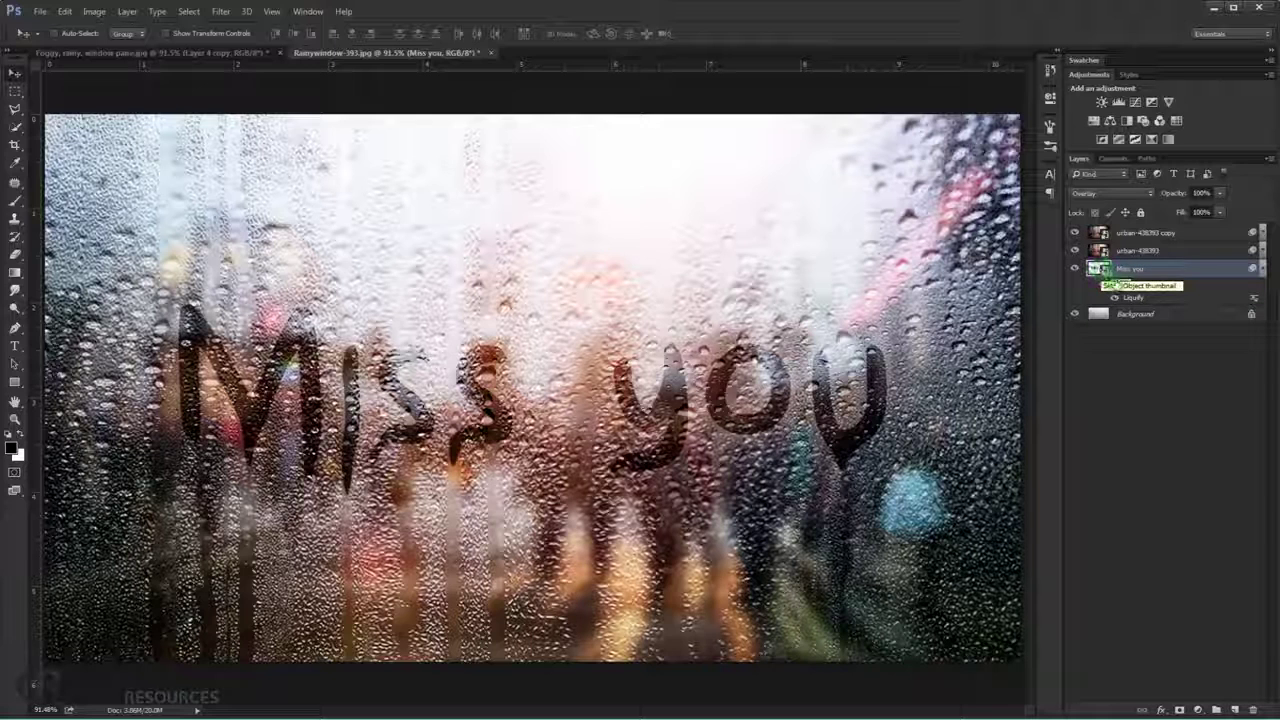
Open the Miss you smart object, retype the text as 'Hey' and move it to centre.
double_click(1097, 268)
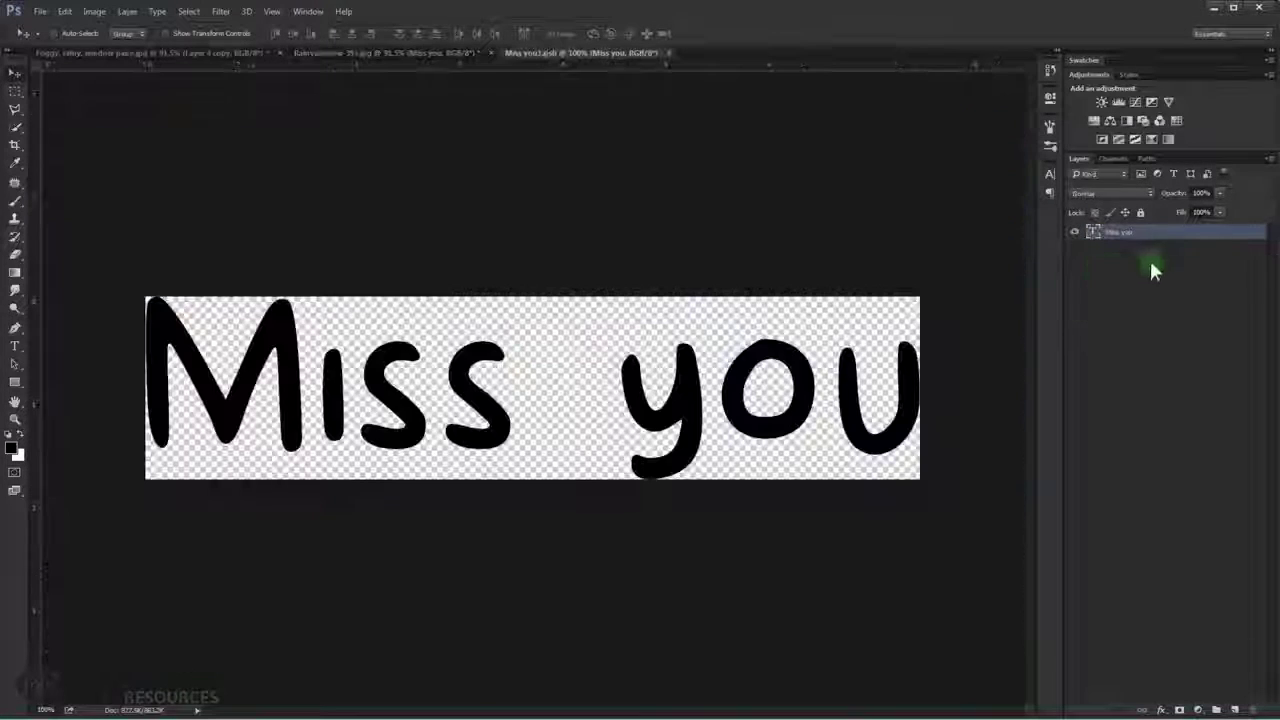
double_click(1094, 233)
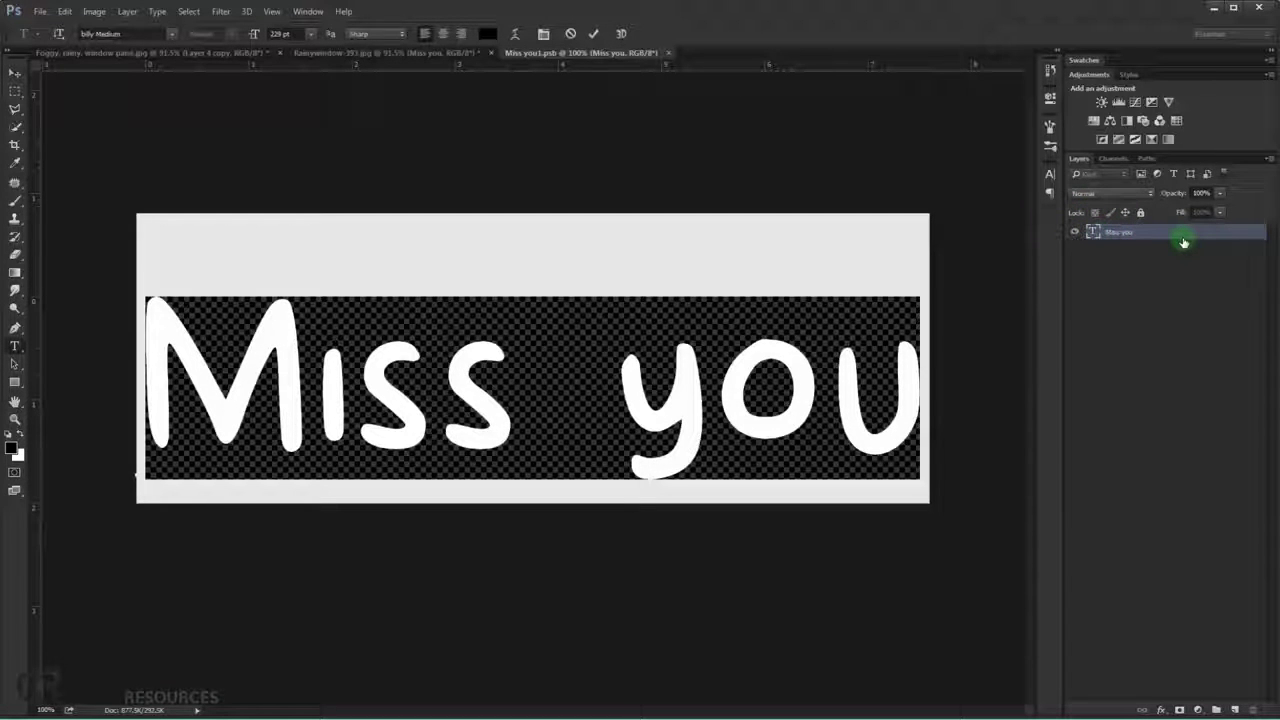
text(He)
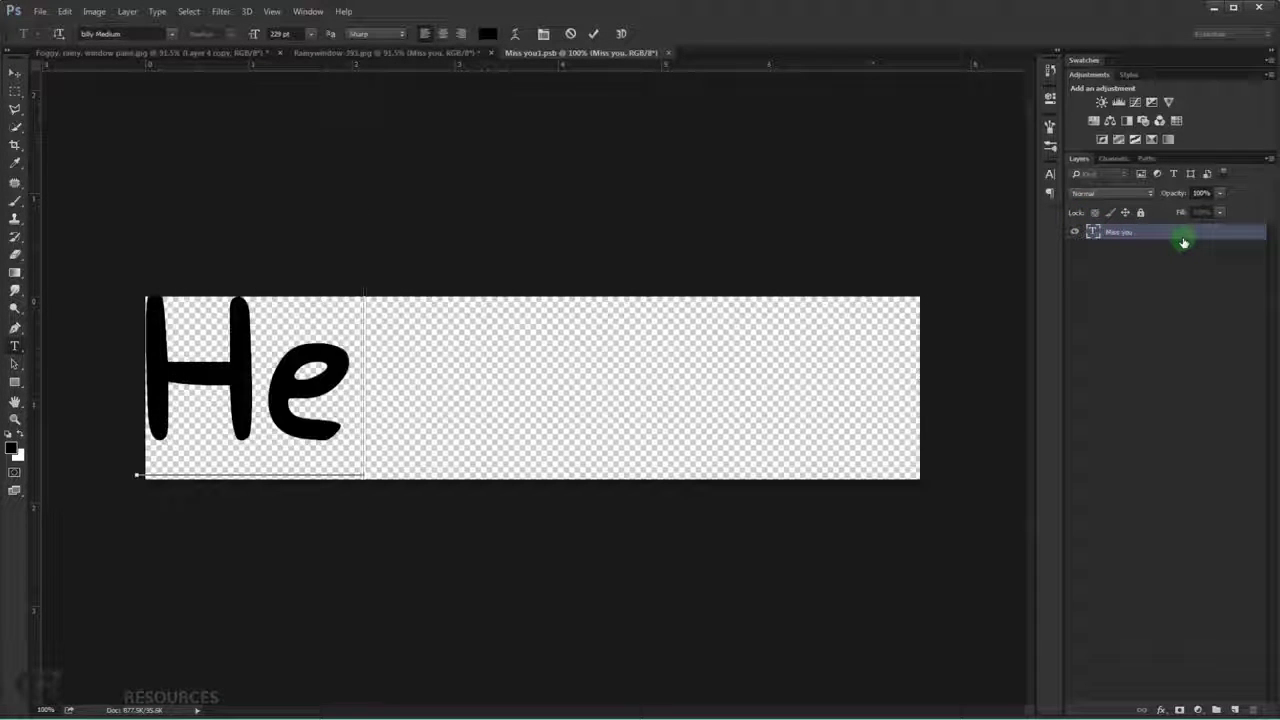
text(y)
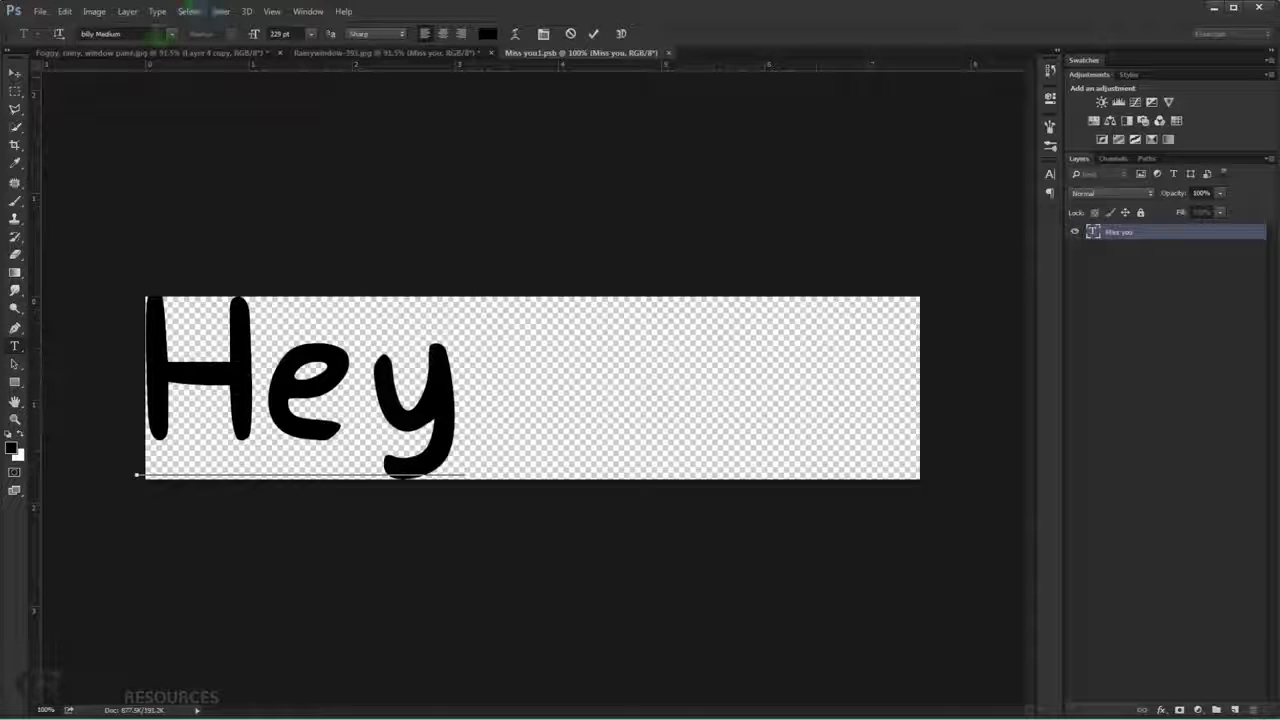
click(14, 73)
mouse_move(238, 370)
mouse_down()
mouse_move(470, 385)
mouse_move(522, 370)
mouse_up()
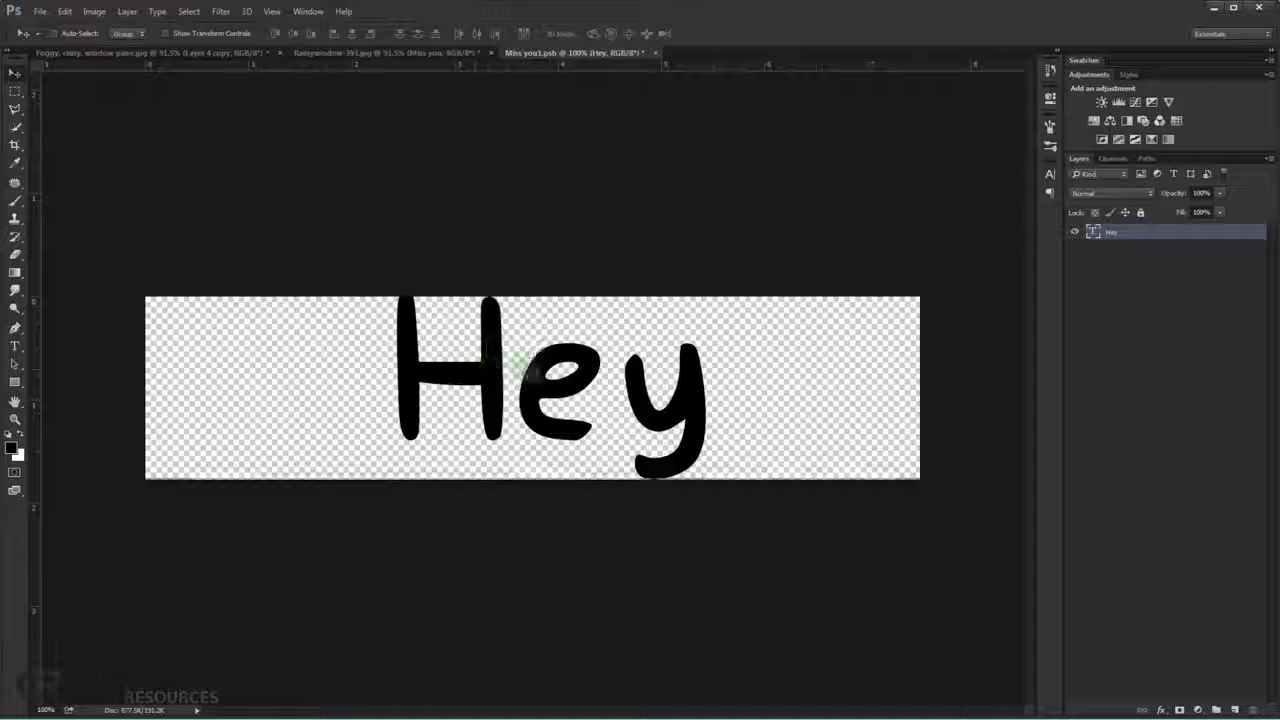
Change the text to 'Hello', centre it, then save and close the smart object.
double_click(1094, 232)
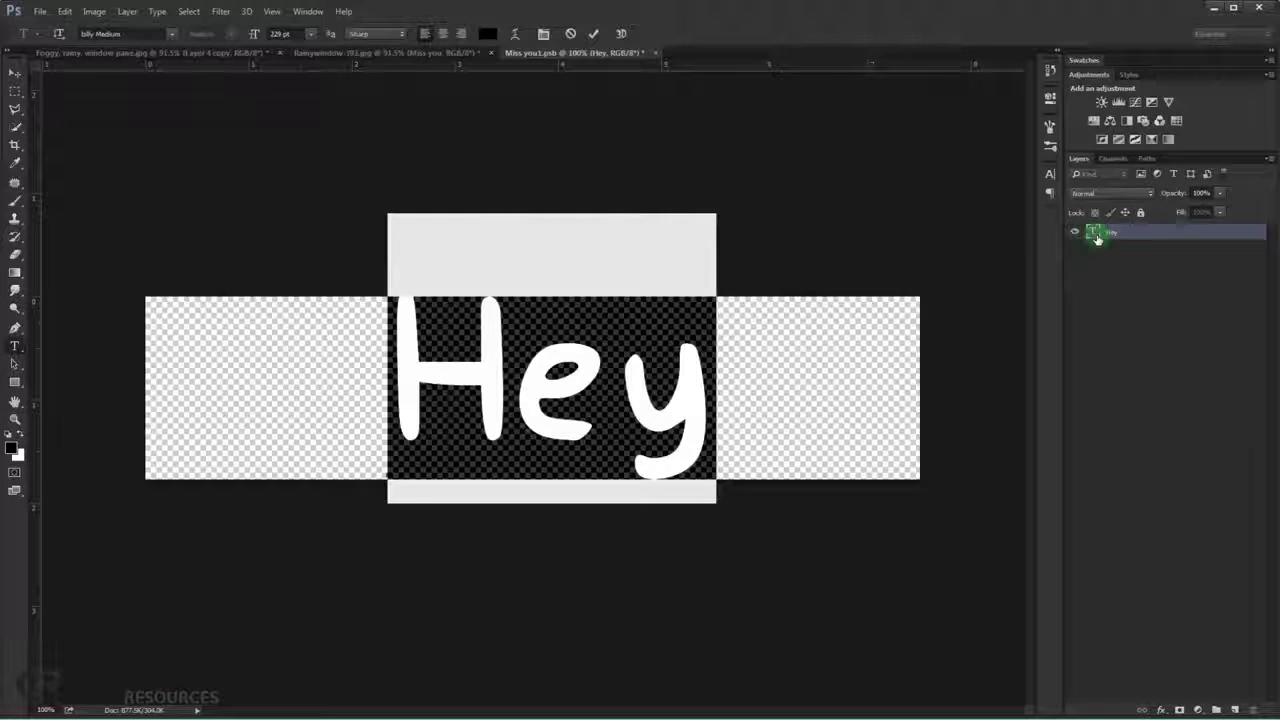
text(Hel)
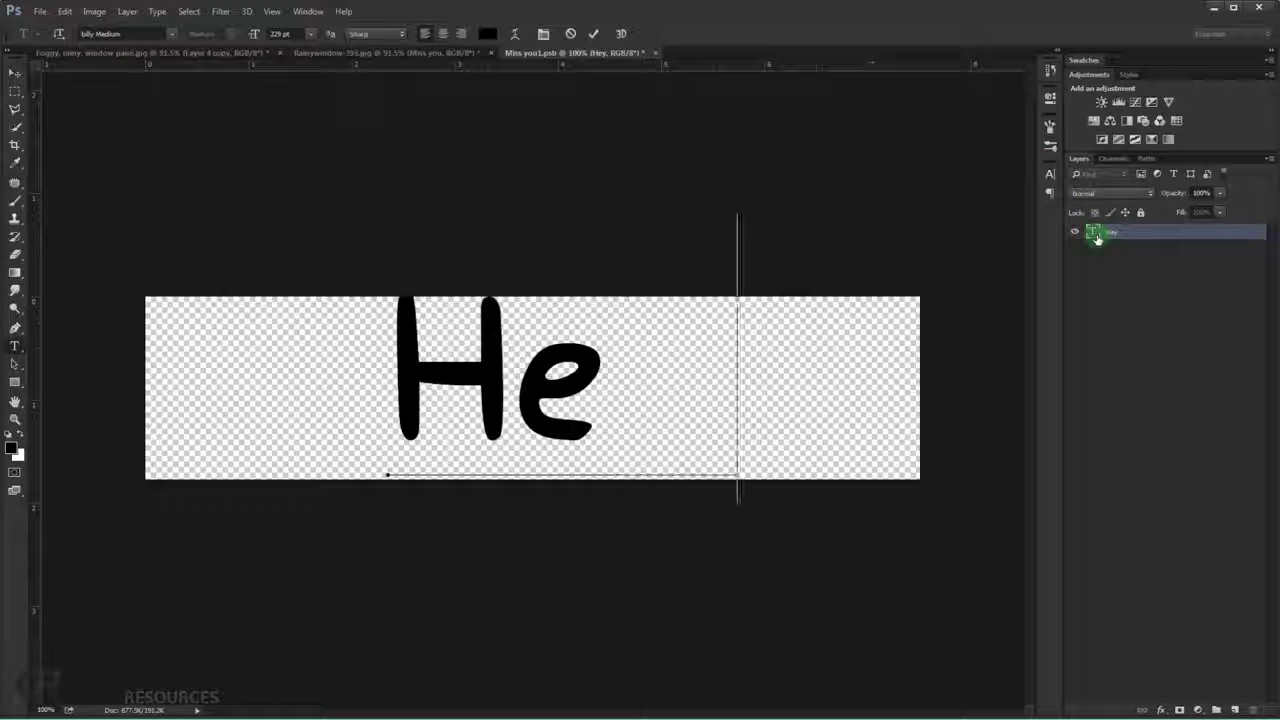
text(lo)
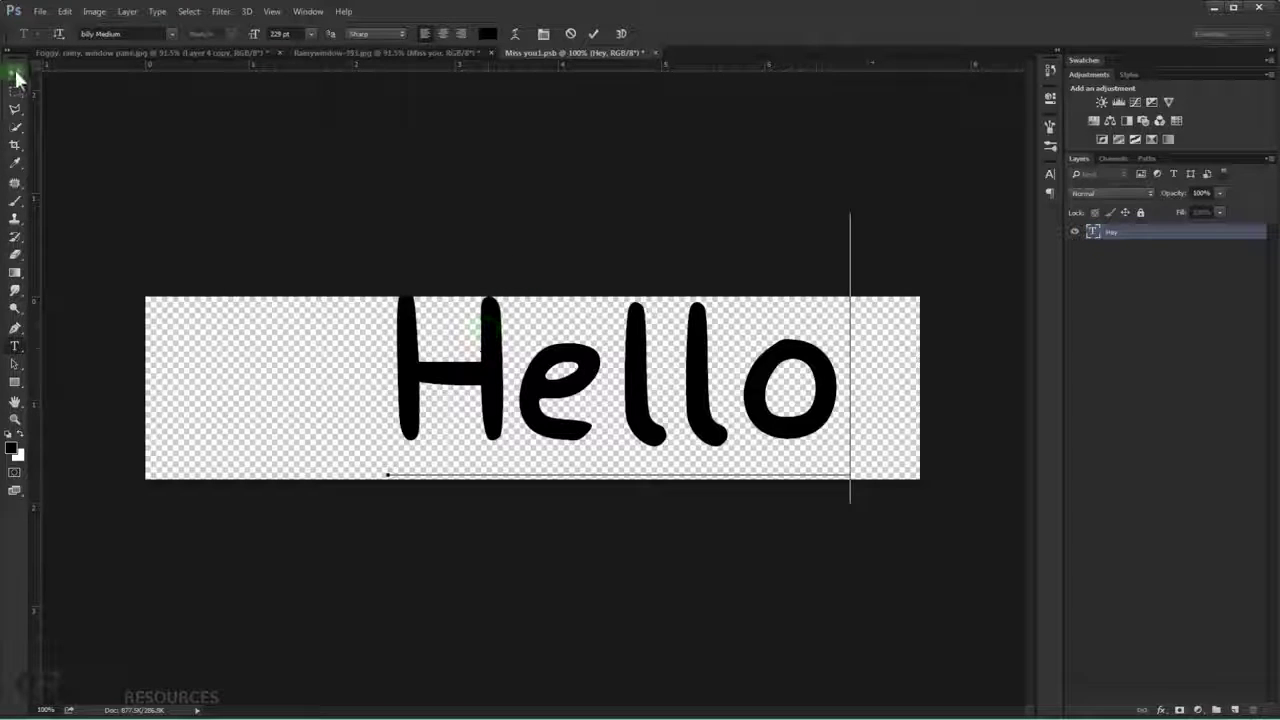
click(14, 73)
drag(481, 345, 451, 357)
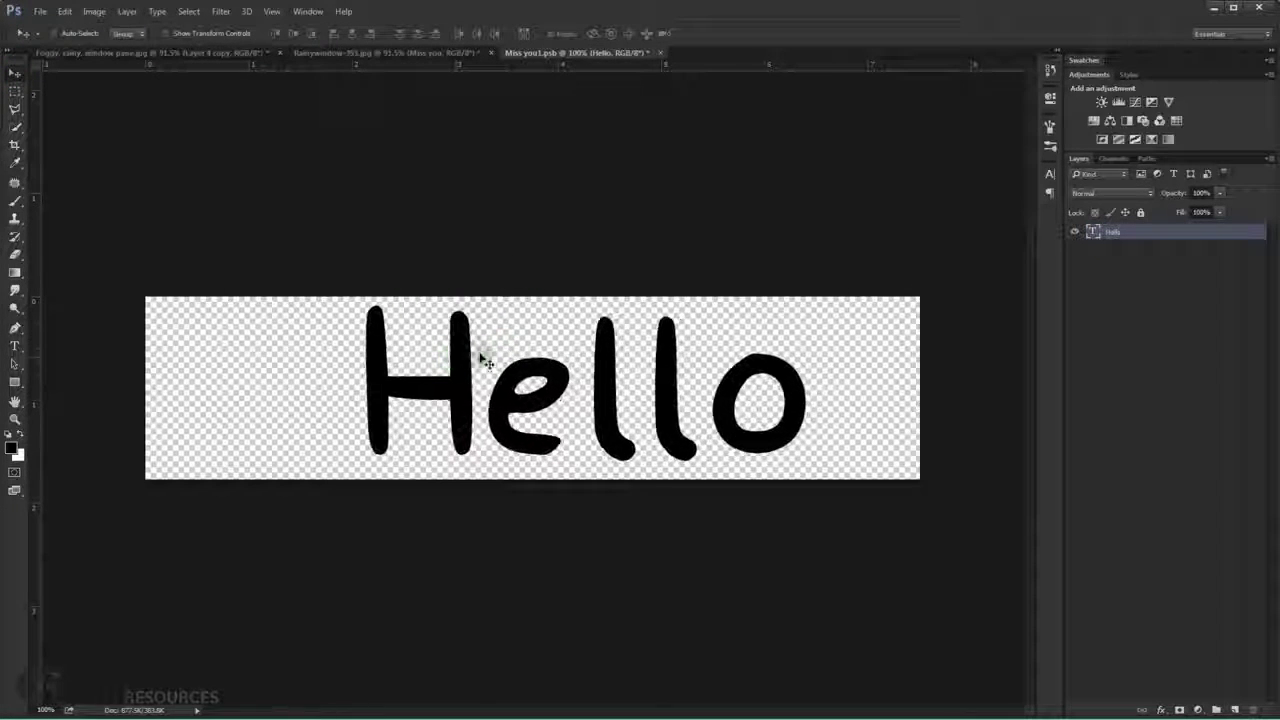
key(ctrl+s)
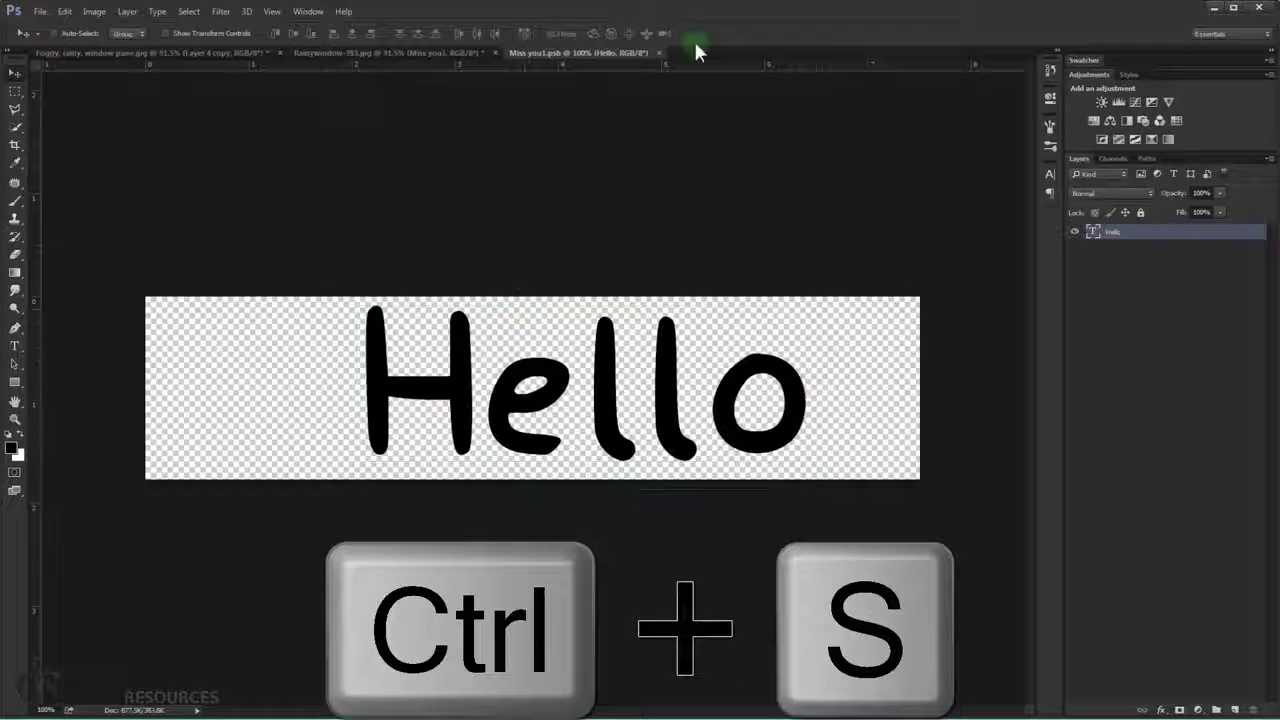
click(658, 54)
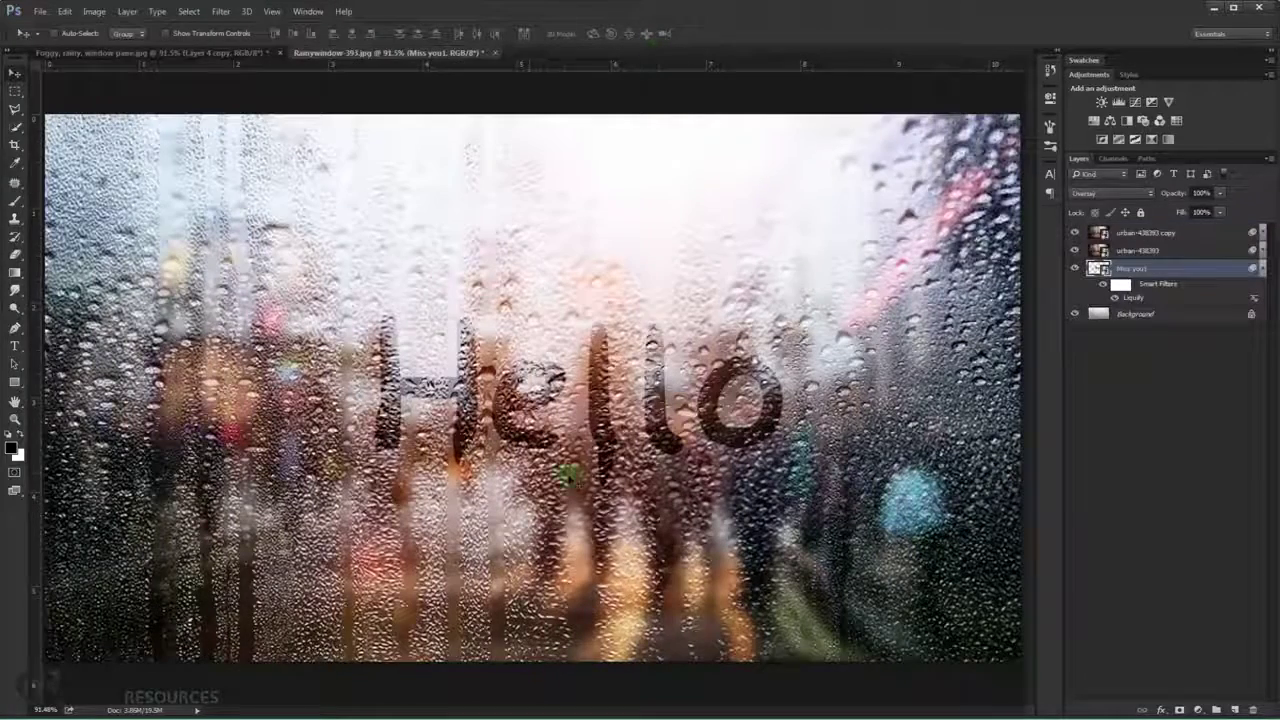
Move the Hello text left and down, then scale it to about 129.6%.
drag(500, 418, 480, 448)
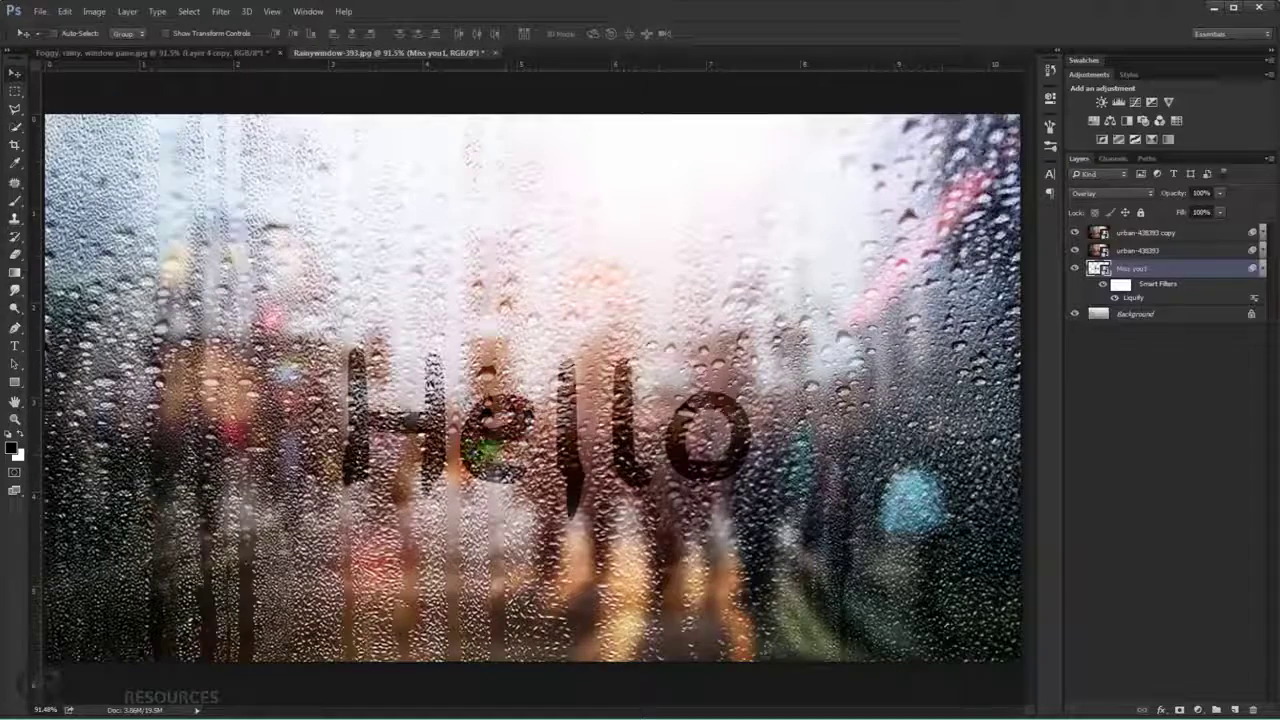
key(ctrl+t)
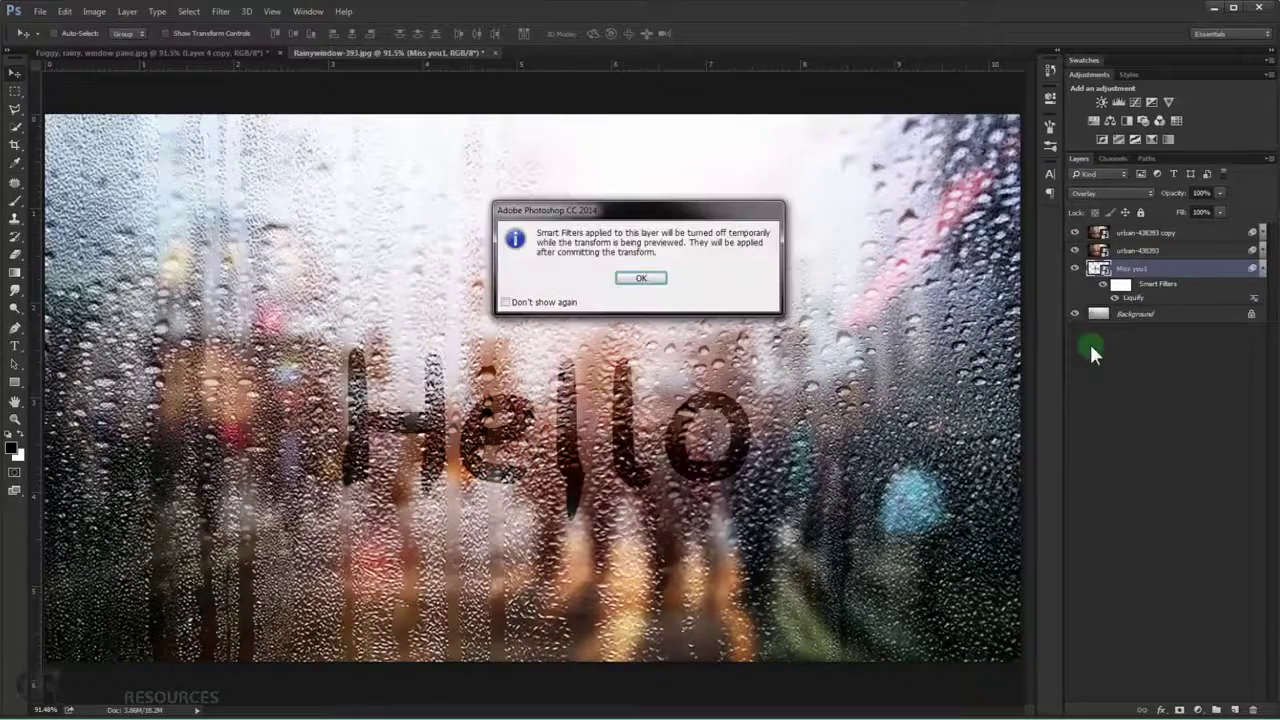
click(565, 278)
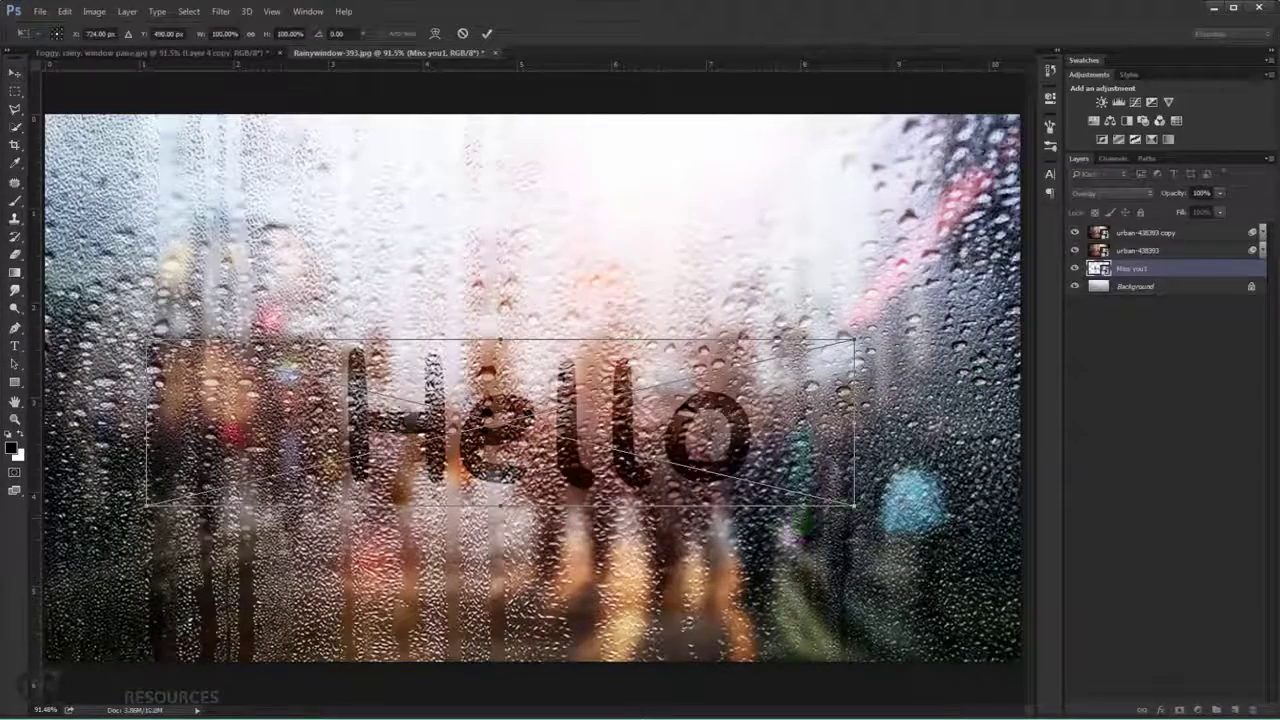
drag(853, 507, 958, 532)
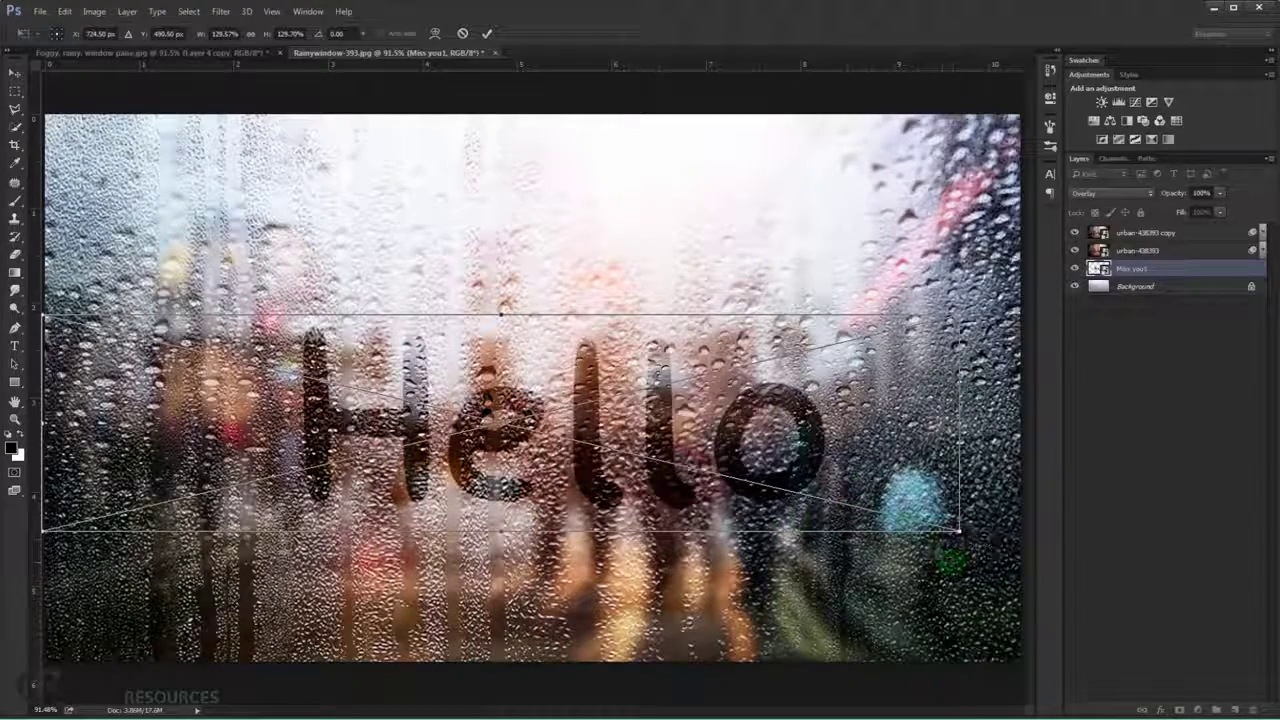
key(Return)
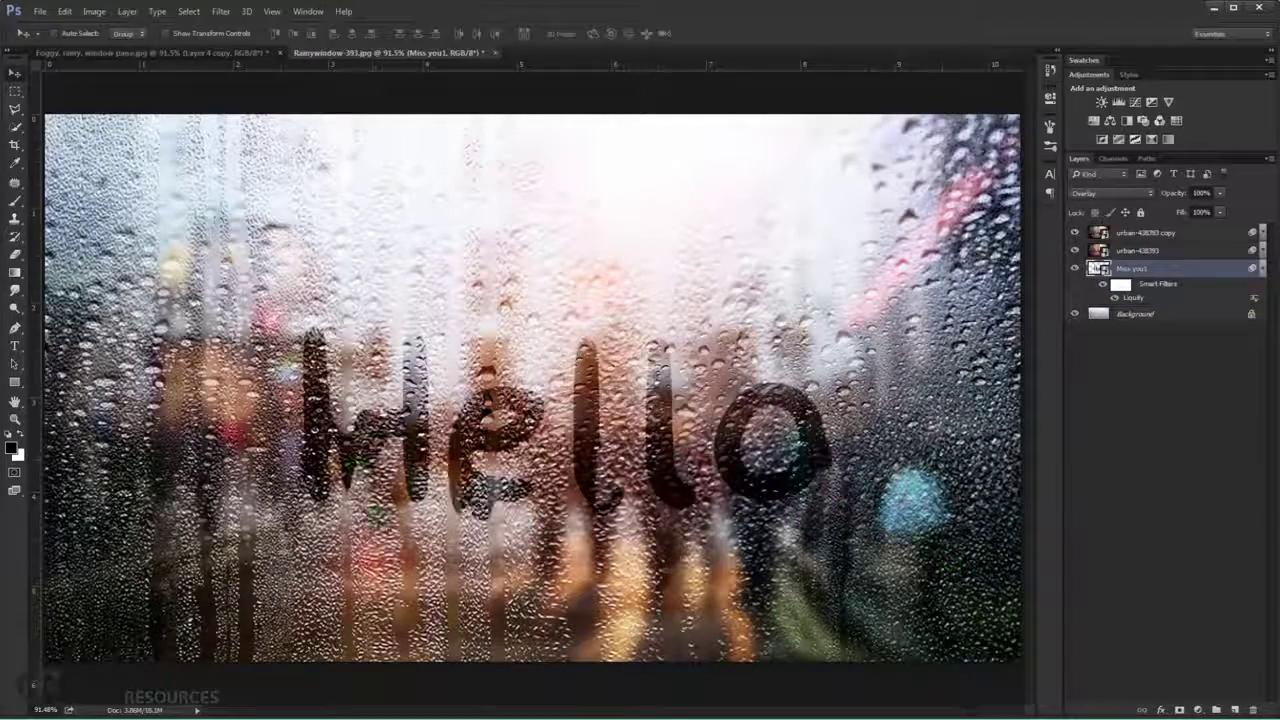
Reopen the Hello Liquify smart filter with the Reconstruct Tool selected.
scroll(420, 500, up, 1)
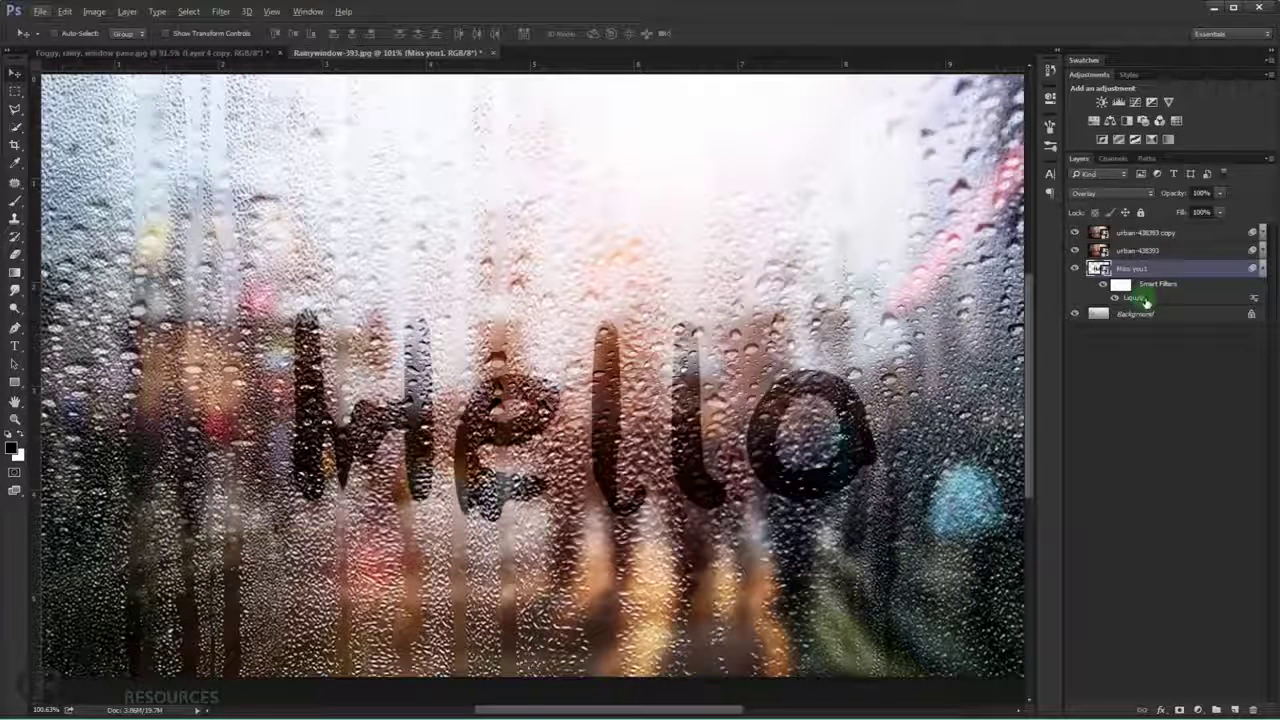
double_click(1135, 298)
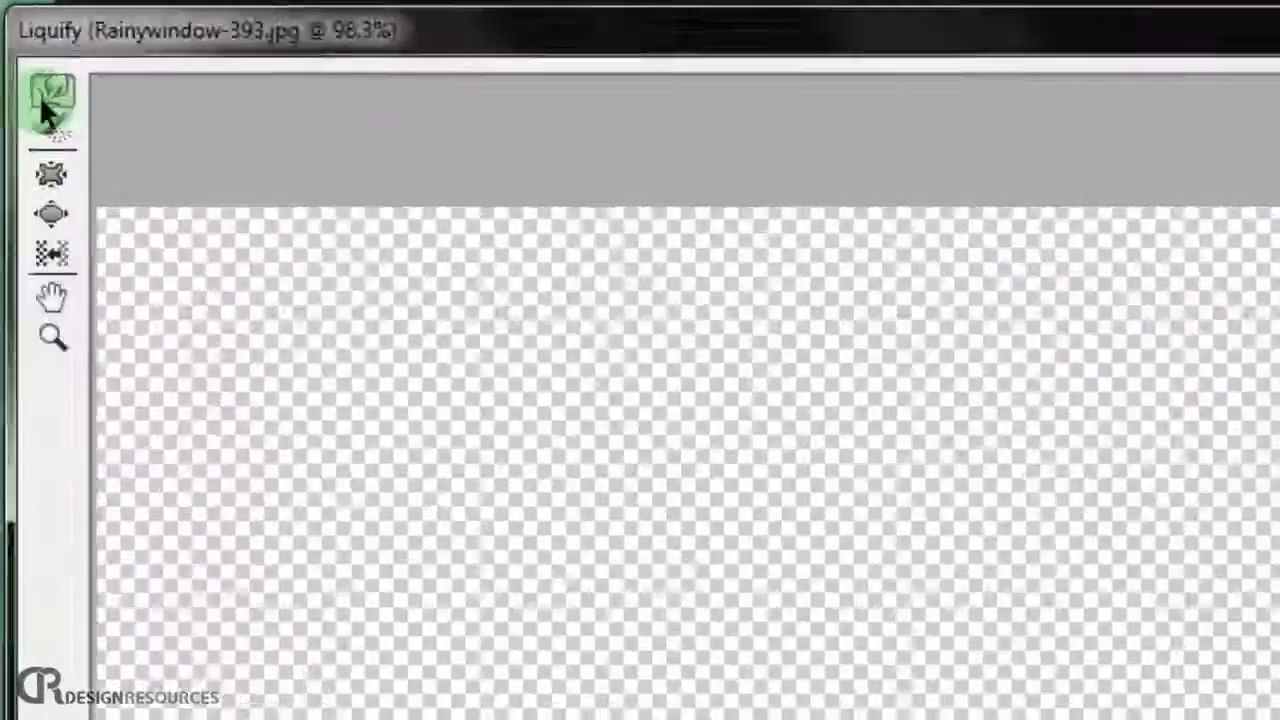
click(20, 48)
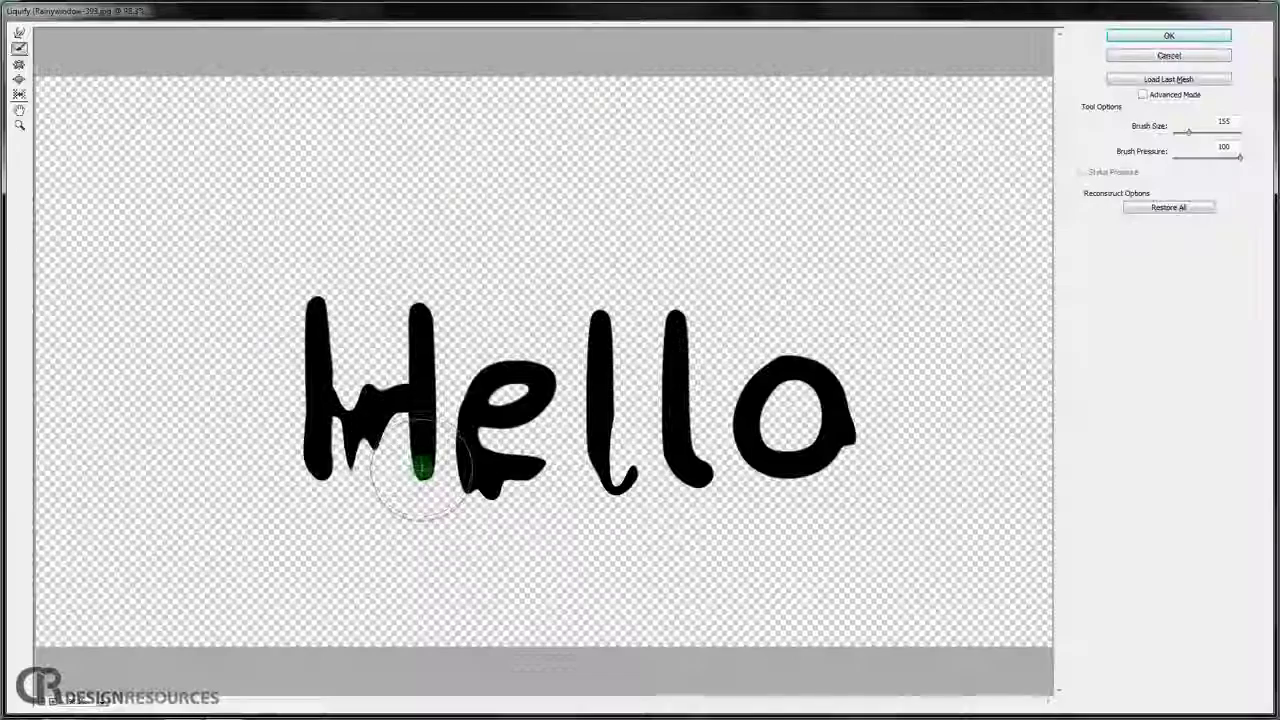
Restore the H and pull its stem bottoms down into long drips.
mouse_move(415, 457)
mouse_down()
mouse_move(480, 477)
mouse_move(400, 457)
mouse_move(357, 428)
mouse_move(355, 398)
mouse_move(600, 440)
mouse_move(820, 421)
mouse_up()
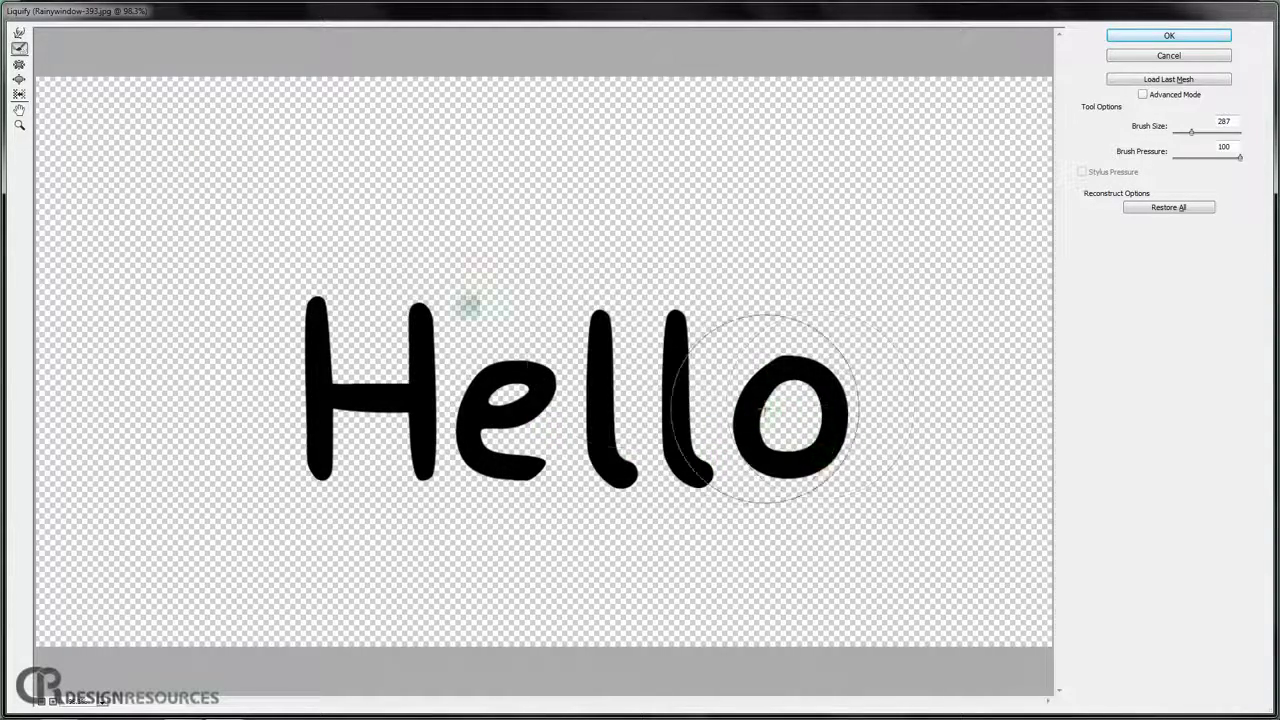
drag(423, 371, 420, 380)
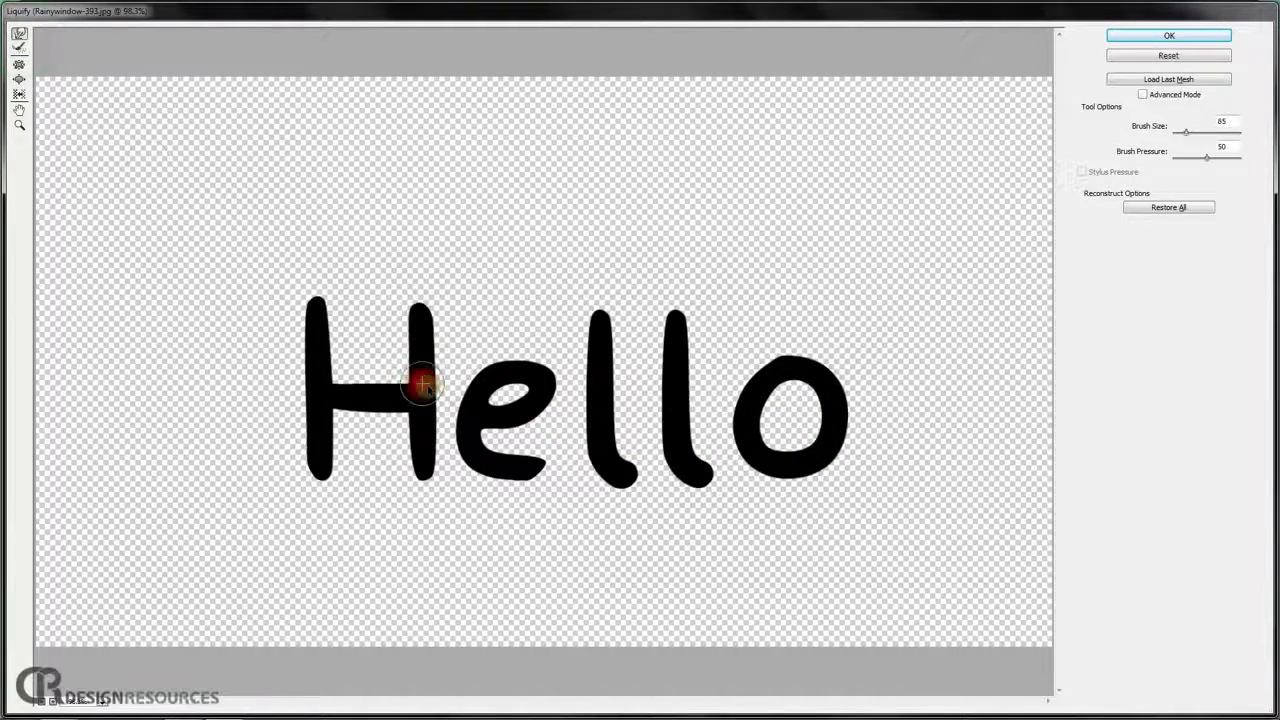
drag(409, 457, 423, 523)
drag(420, 475, 423, 549)
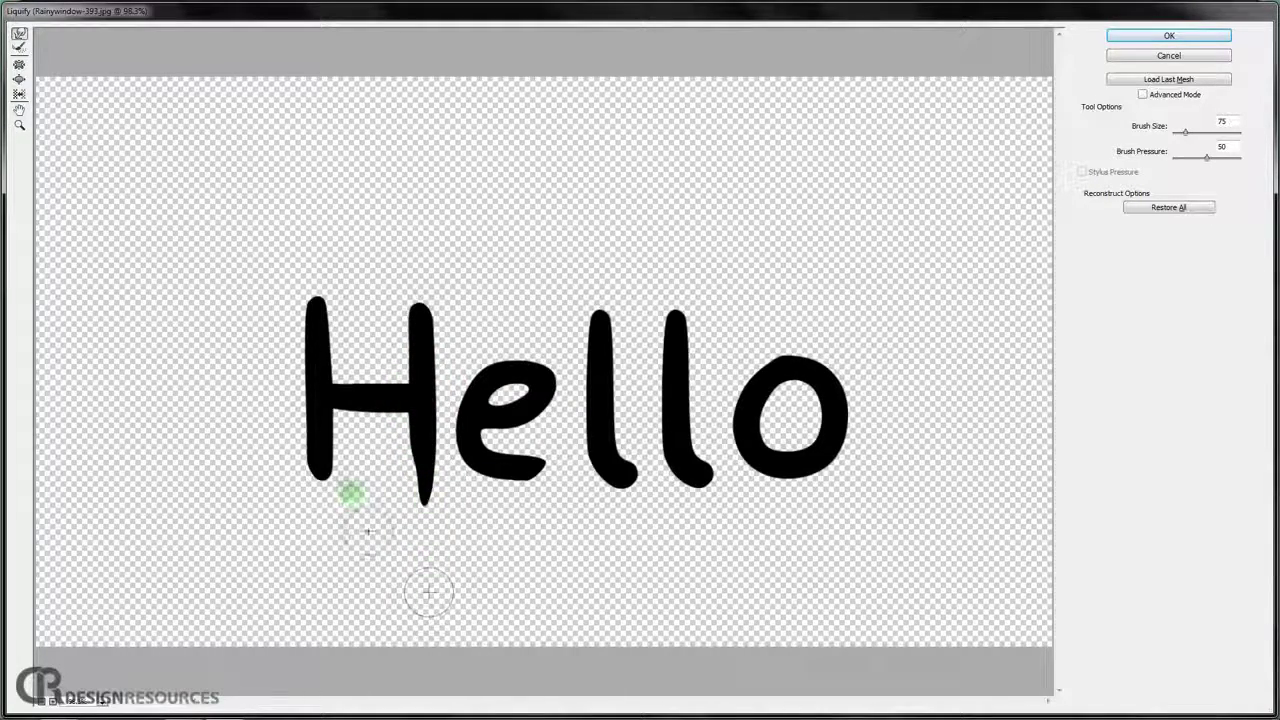
drag(331, 466, 320, 567)
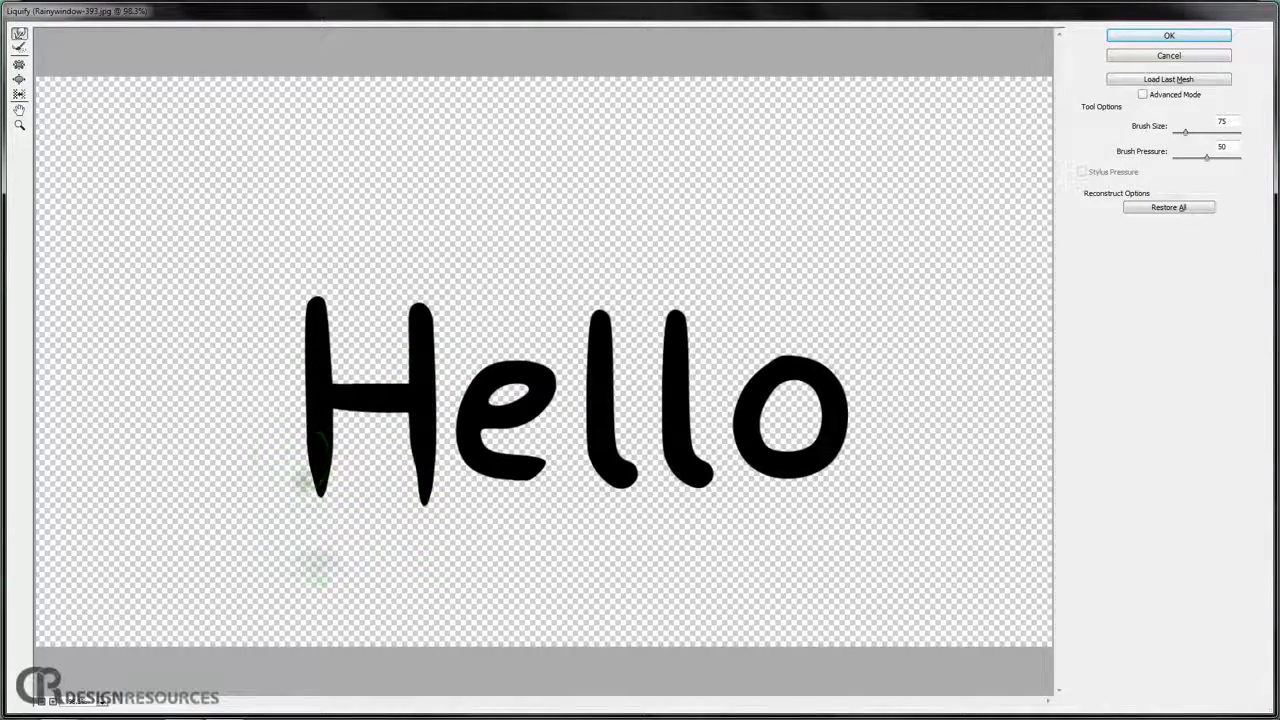
mouse_move(294, 331)
mouse_down()
mouse_move(312, 312)
mouse_move(317, 266)
mouse_up()
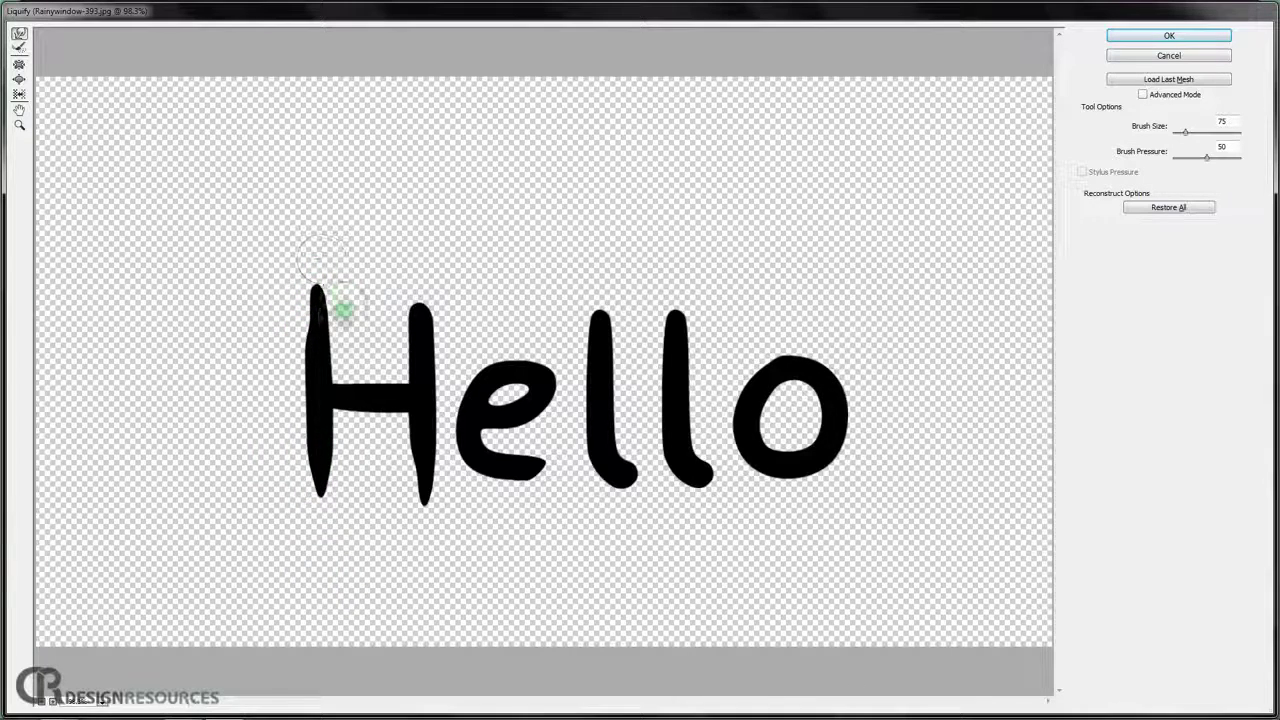
Warp the bottoms of the e and both l's into pointed drips and apply Liquify.
mouse_move(540, 575)
mouse_down()
mouse_move(528, 480)
mouse_move(531, 543)
mouse_up()
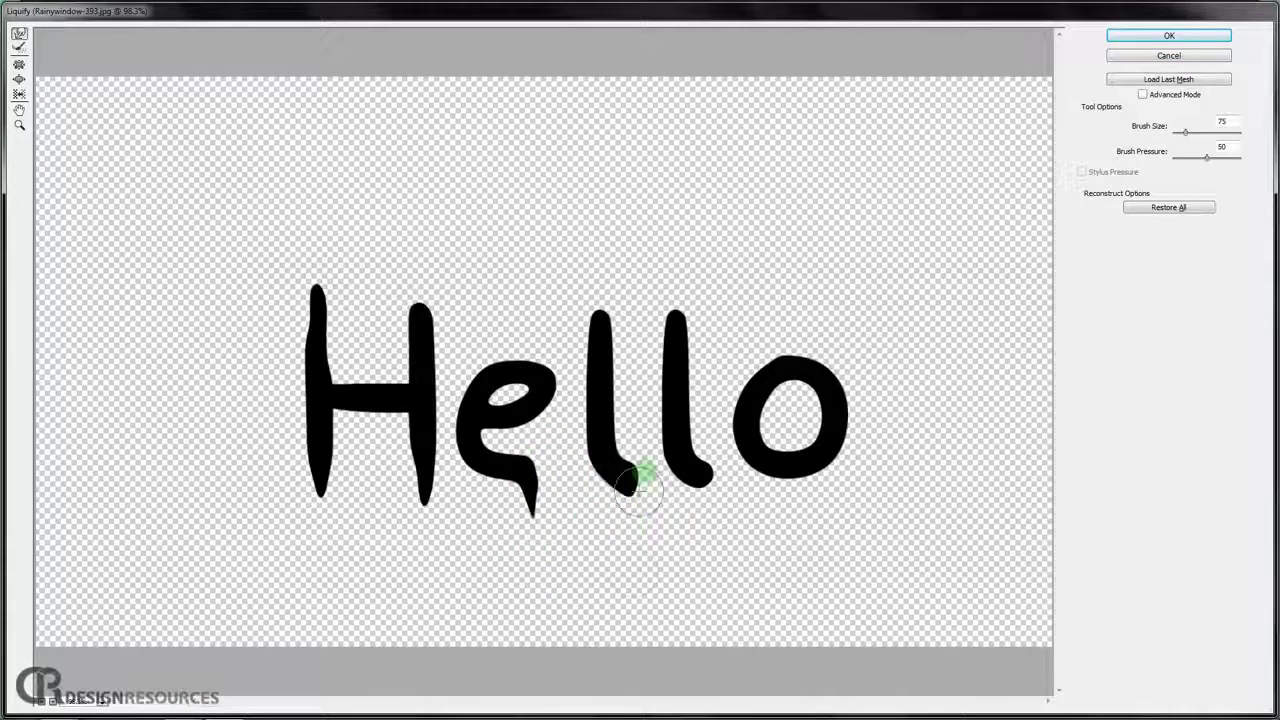
drag(638, 478, 640, 548)
drag(608, 486, 623, 543)
mouse_move(688, 486)
mouse_down()
mouse_move(718, 486)
mouse_move(718, 590)
mouse_up()
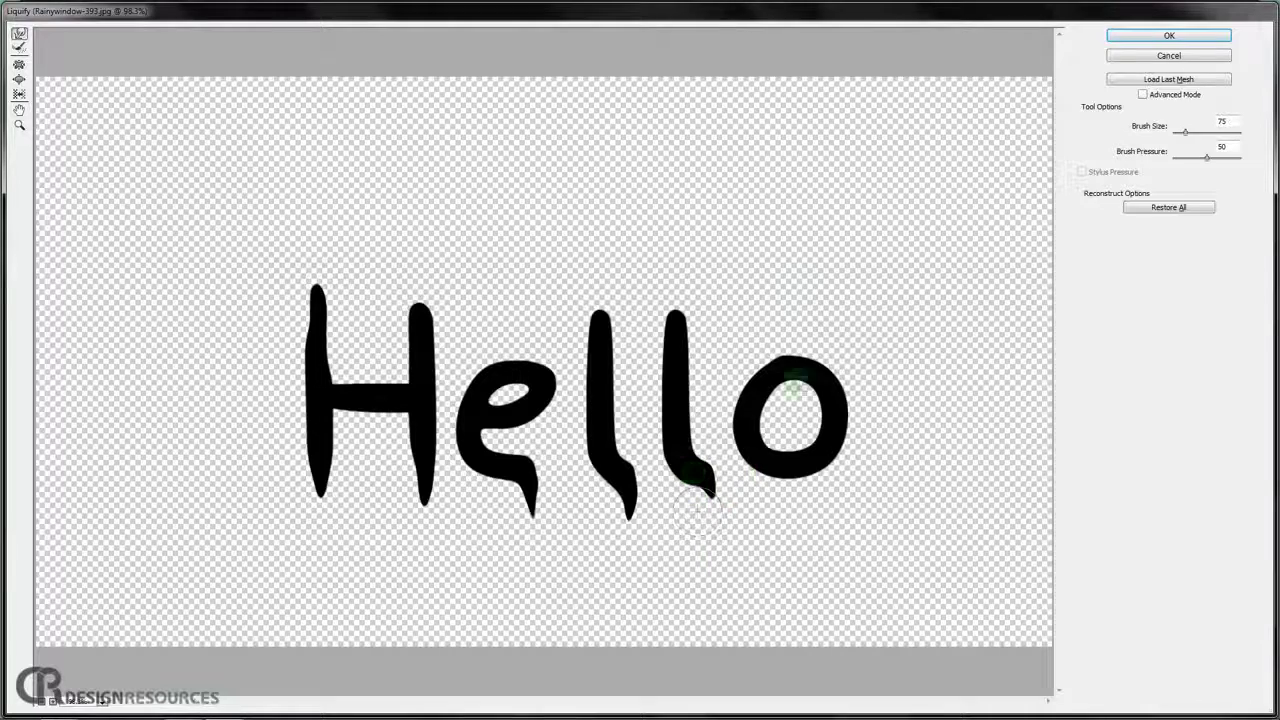
drag(468, 300, 486, 366)
click(1187, 36)
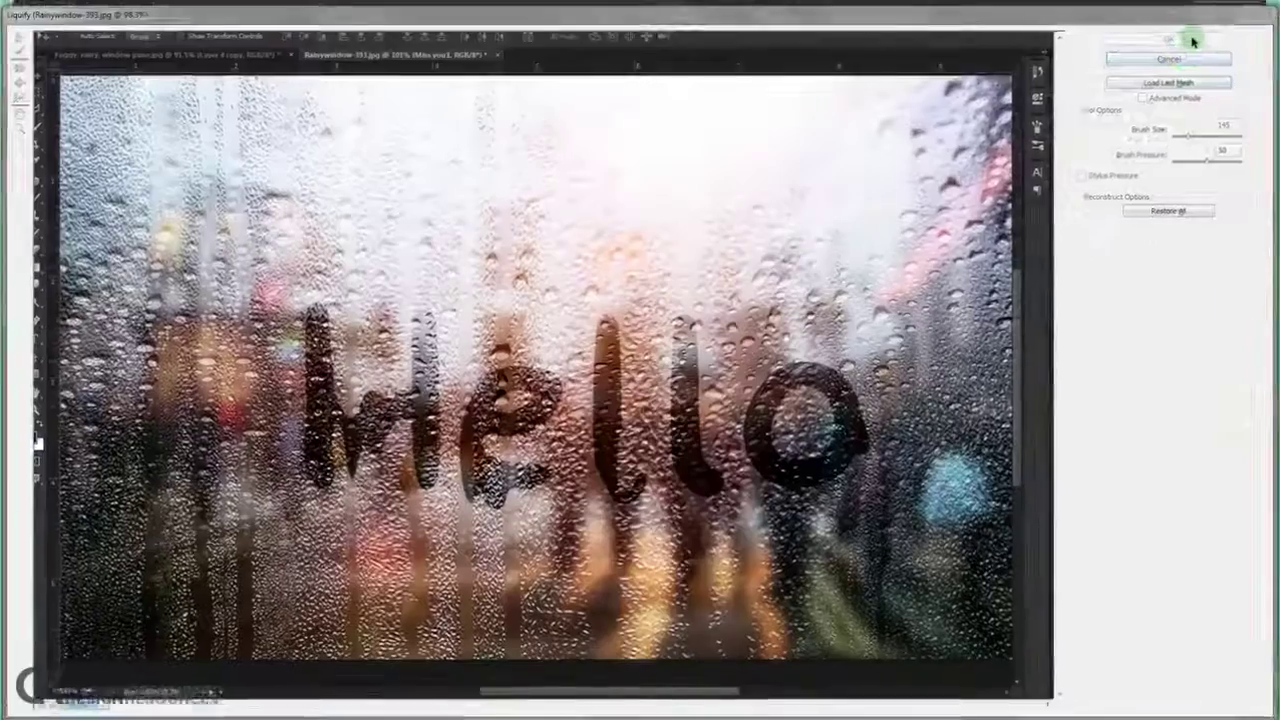
key(ctrl+0)
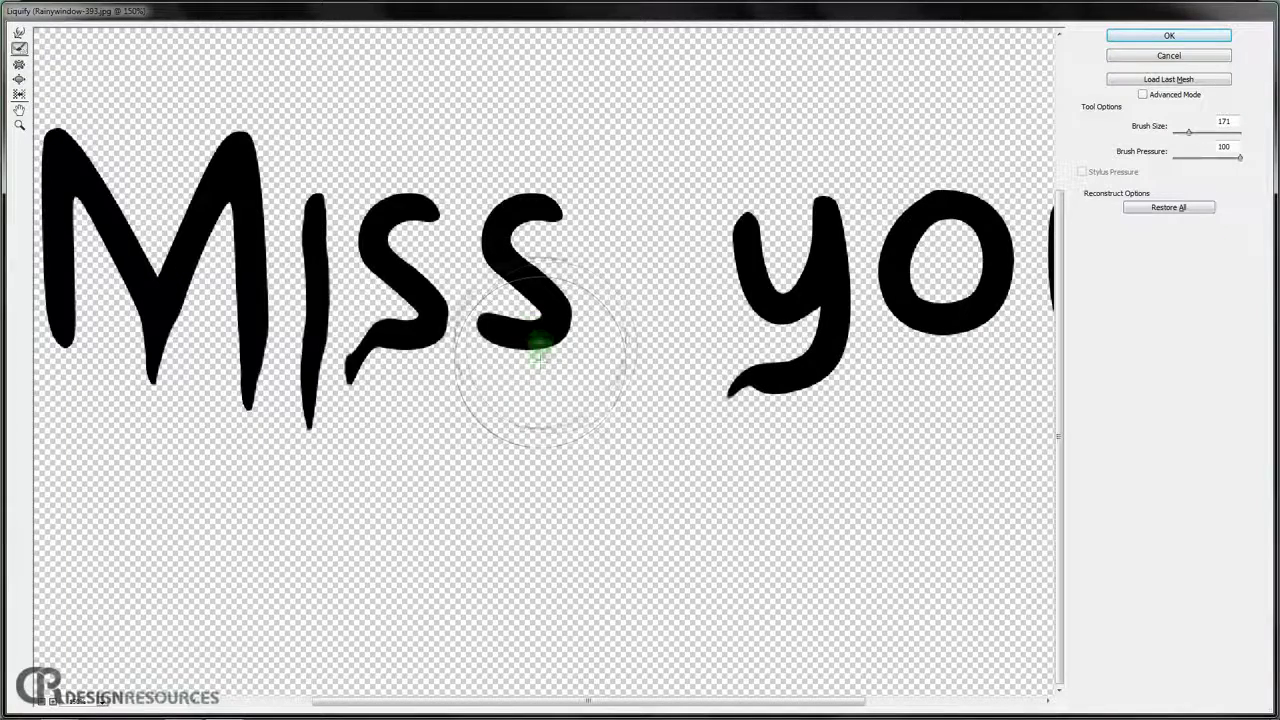
Forward Warp drips under the second s and the u of 'Miss you', then apply Liquify.
drag(537, 340, 545, 345)
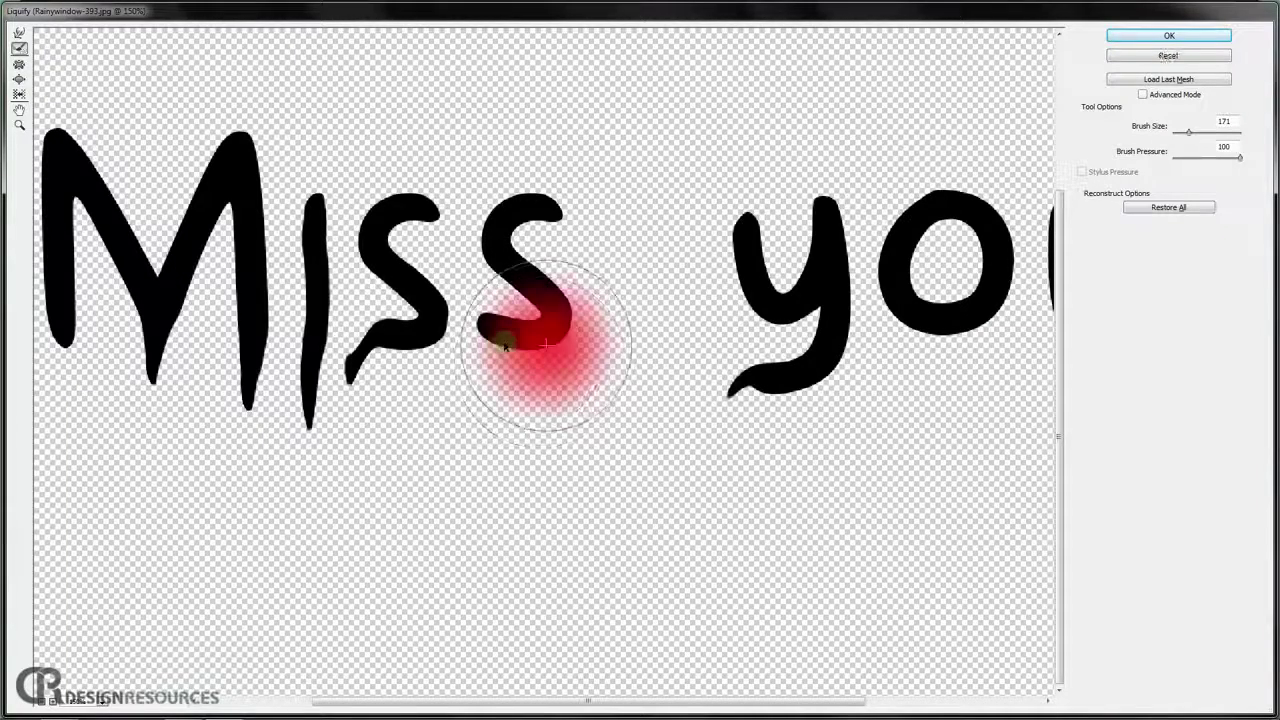
key(ctrl+z)
click(19, 33)
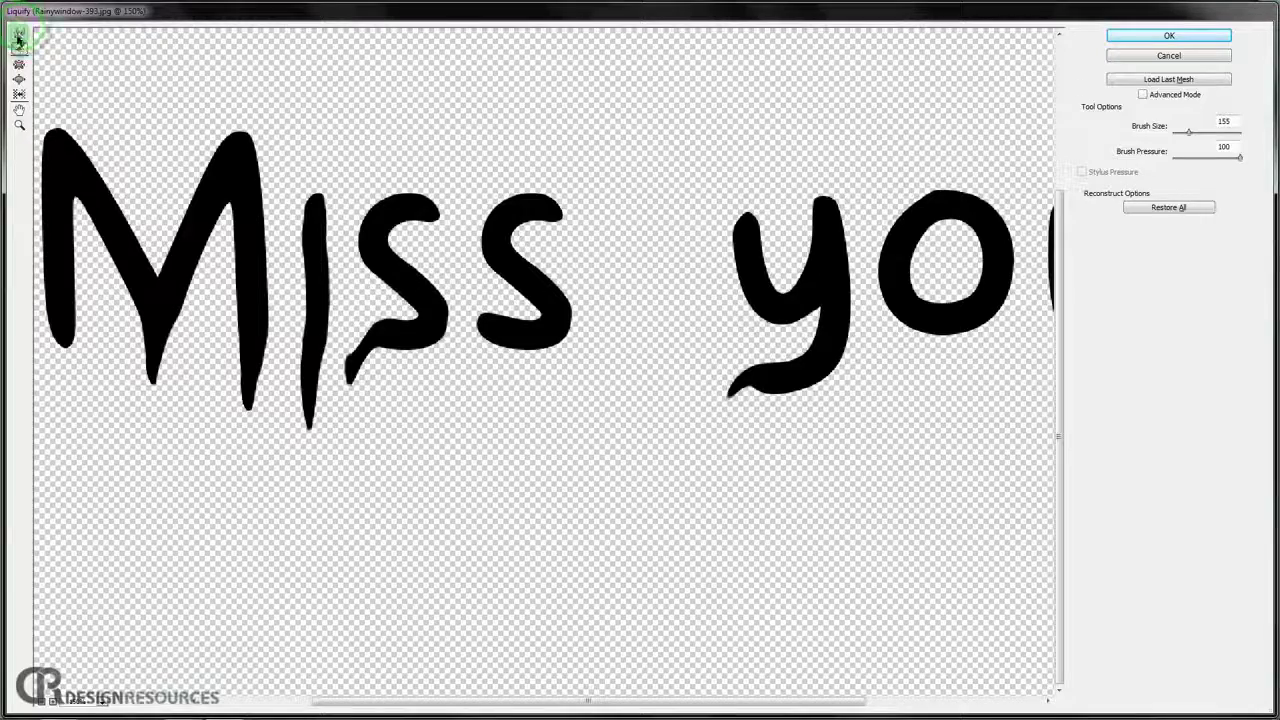
mouse_move(457, 271)
mouse_down()
mouse_move(486, 310)
mouse_move(500, 375)
mouse_move(503, 354)
mouse_move(468, 360)
mouse_up()
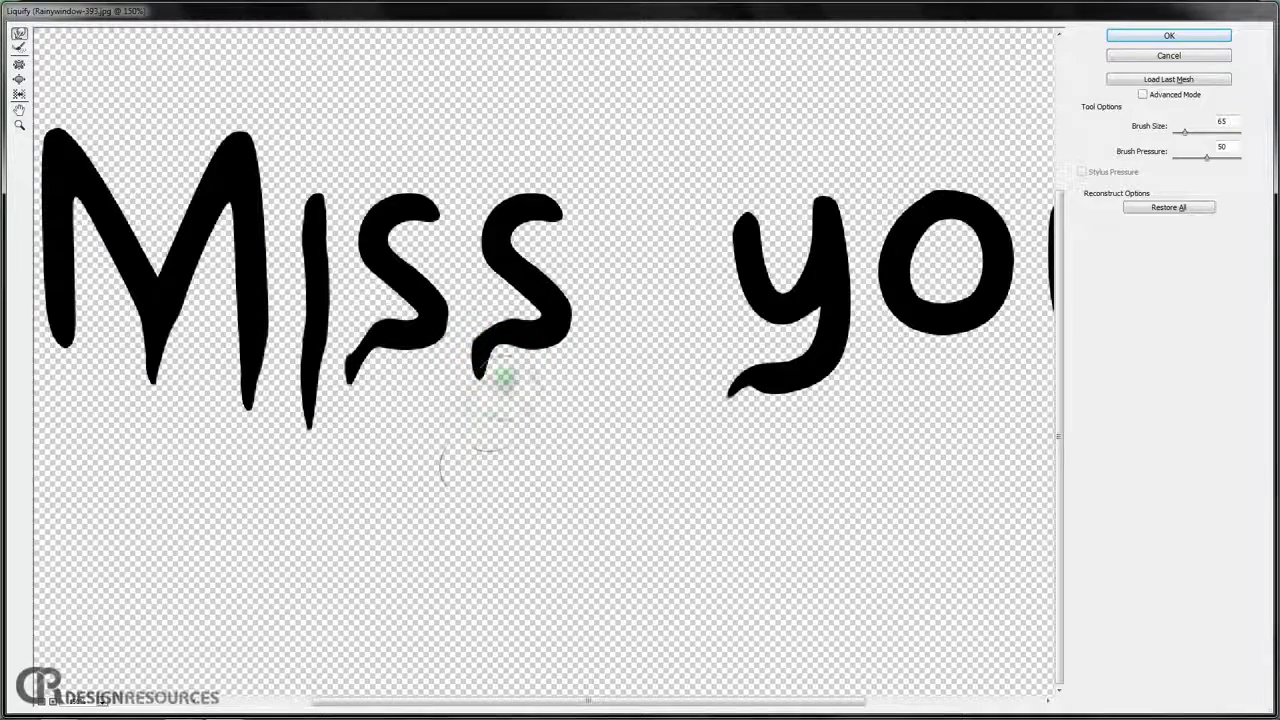
drag(909, 357, 641, 260)
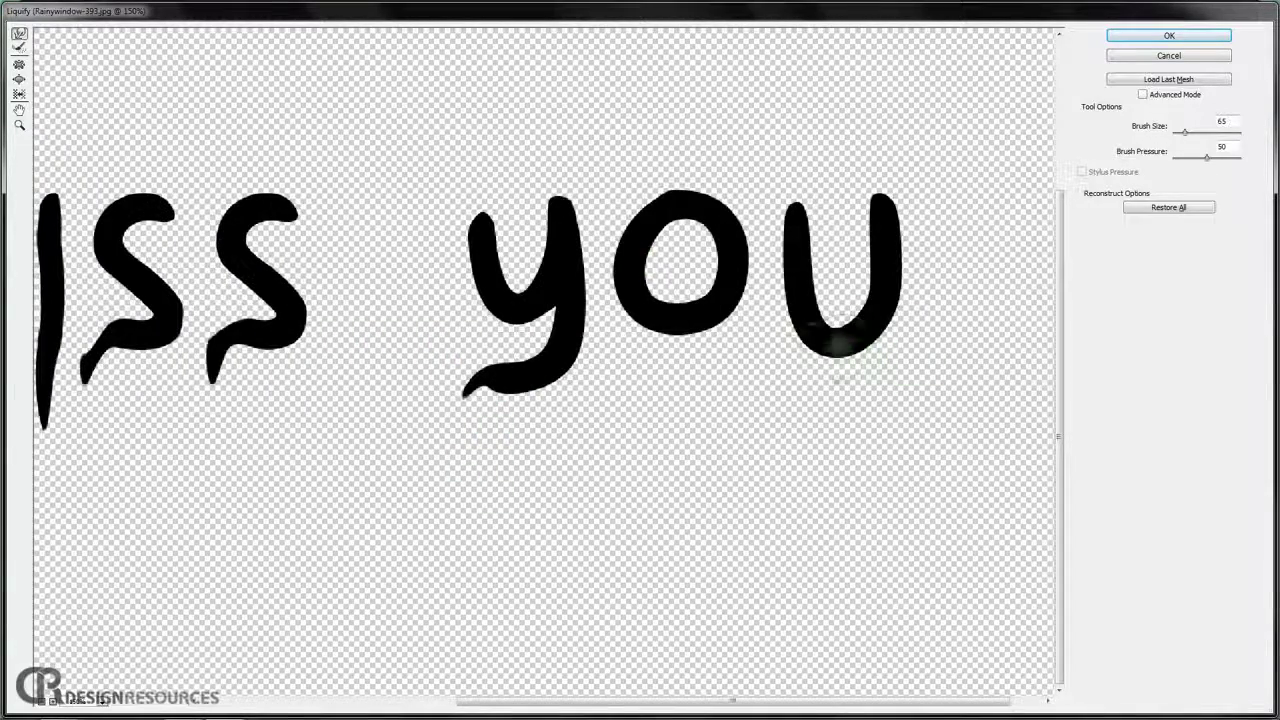
drag(800, 343, 823, 451)
mouse_move(880, 368)
mouse_down()
mouse_move(806, 363)
mouse_move(857, 373)
mouse_move(837, 374)
mouse_move(826, 410)
mouse_up()
click(1202, 38)
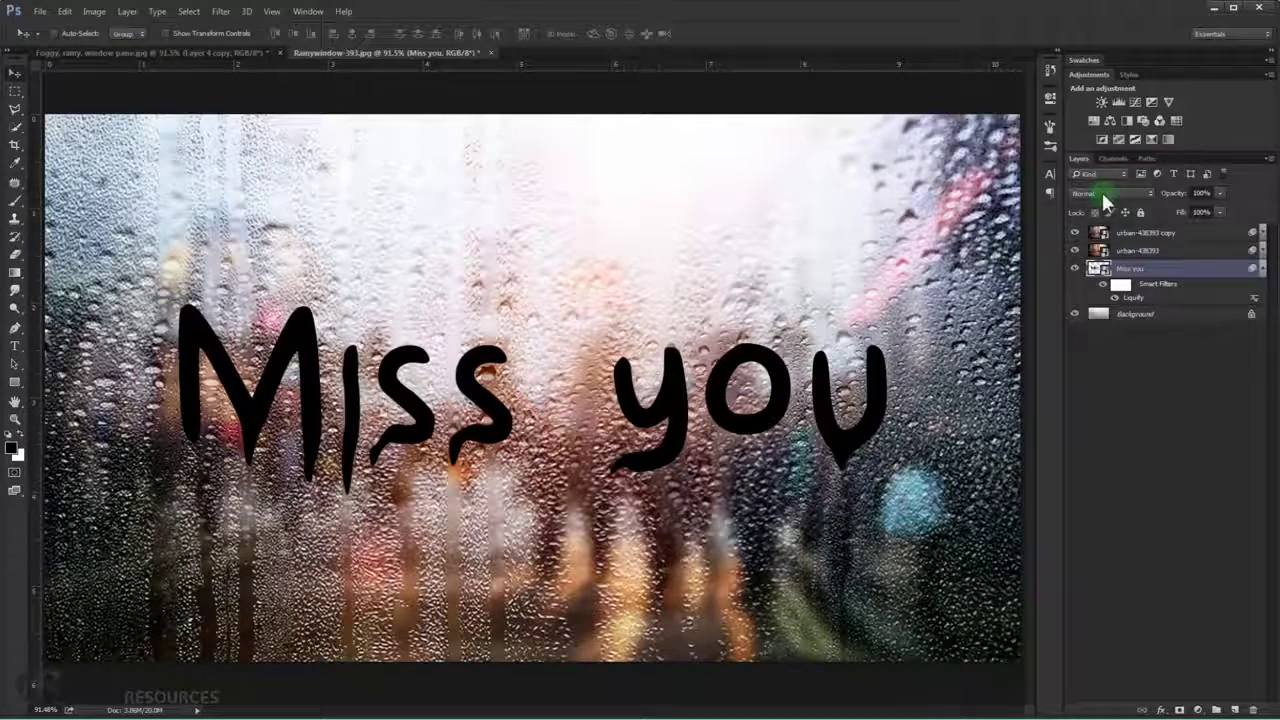
Change the Miss you layer's blend mode from Normal to Overlay.
click(1120, 196)
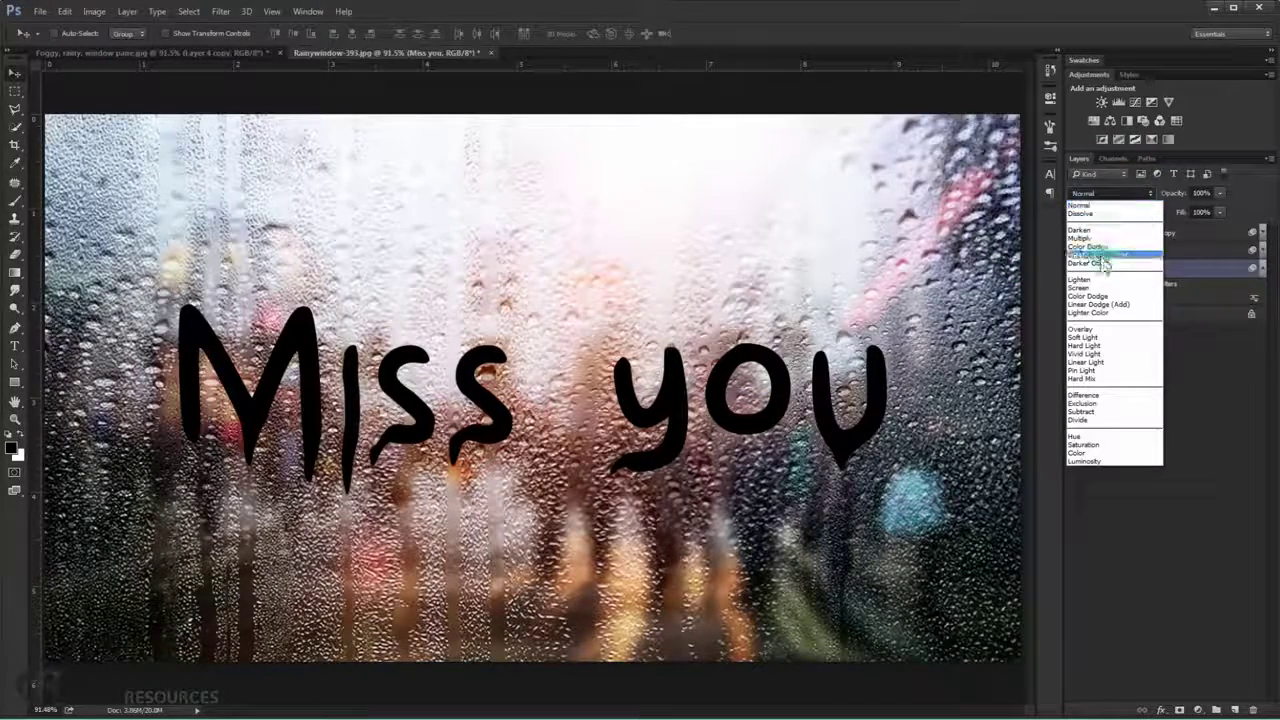
click(1090, 329)
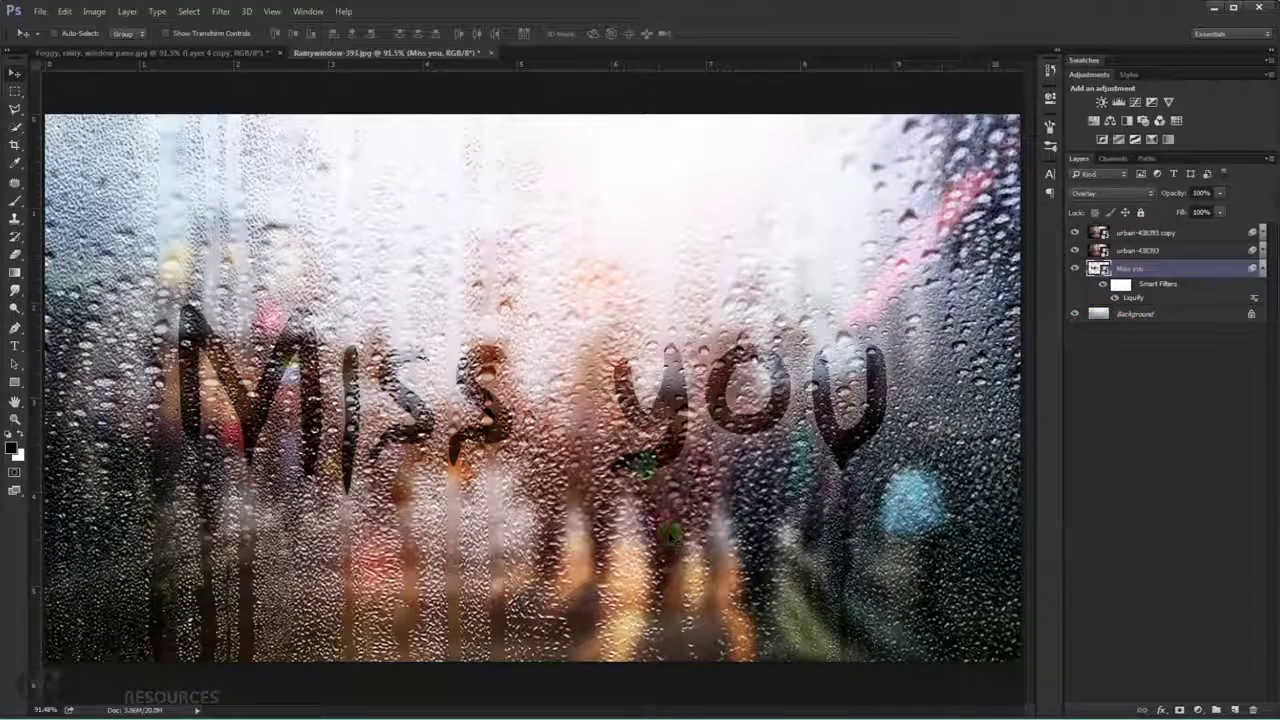
scroll(520, 420, up, 1)
scroll(470, 425, up, 1)
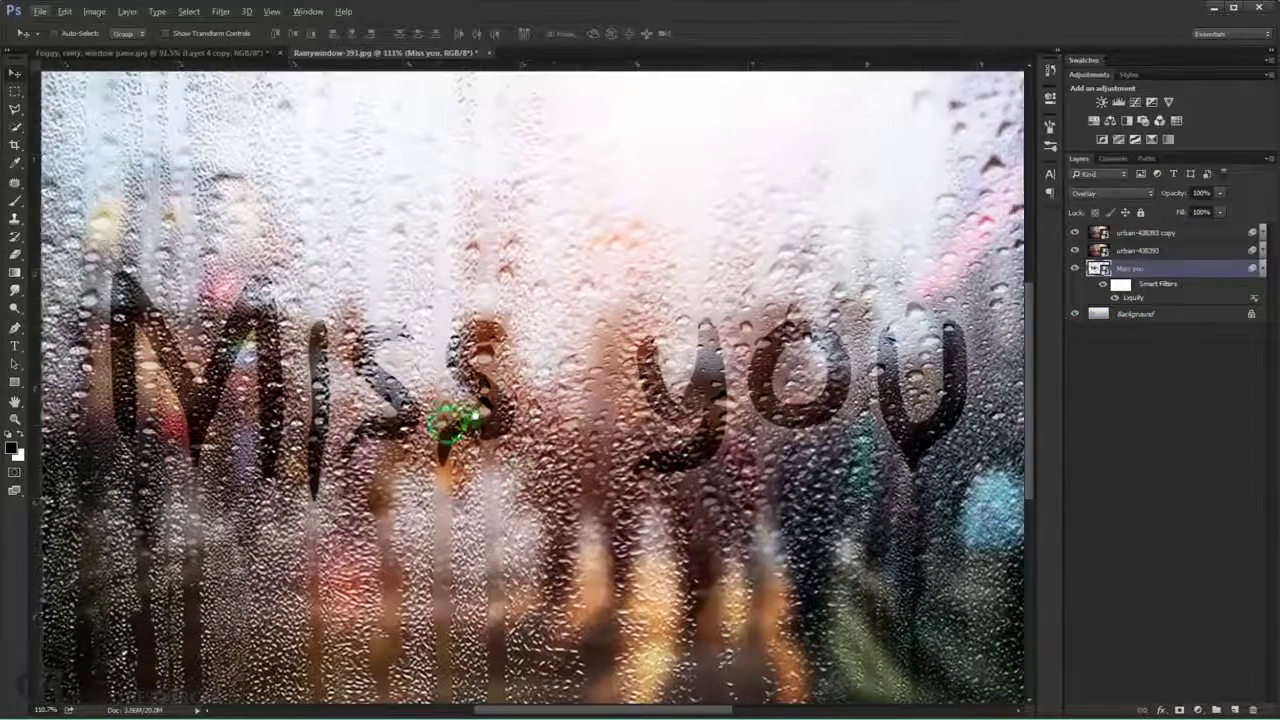
scroll(476, 414, up, 1)
scroll(476, 414, down, 2)
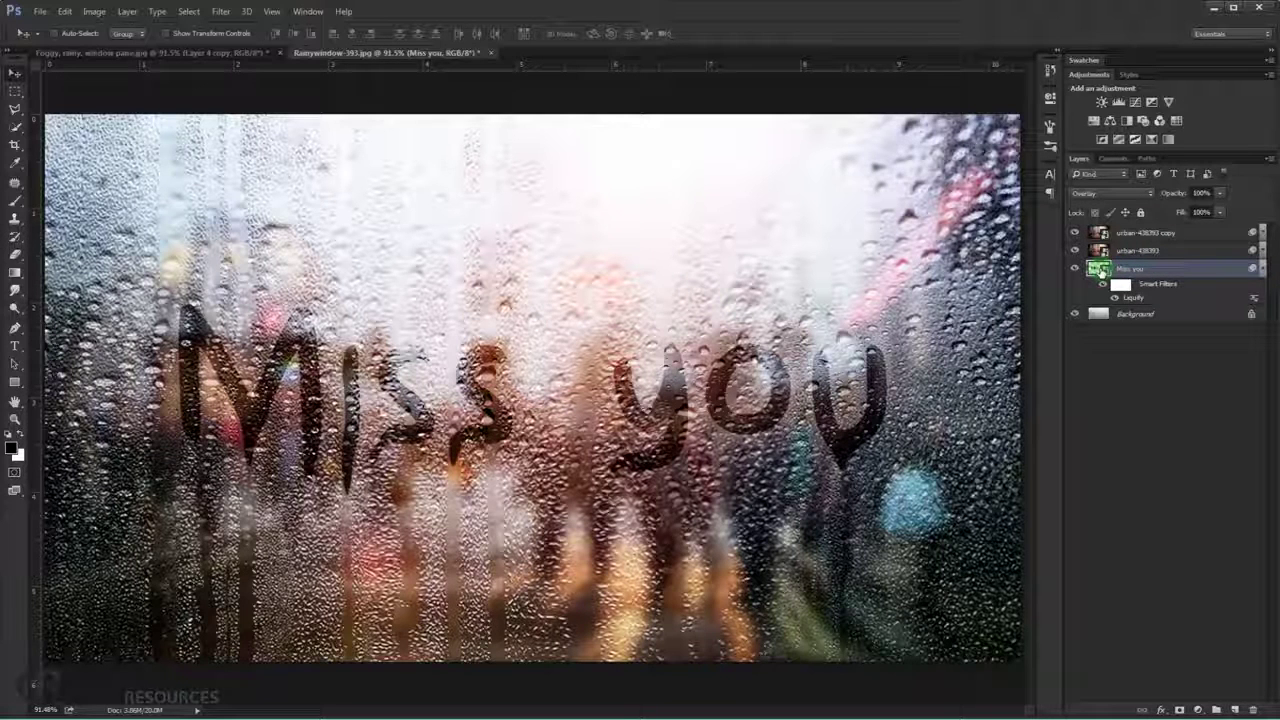
drag(1104, 272, 1106, 279)
Open the Miss you smart object, retype its text as 'Hey' and centre it.
double_click(1098, 268)
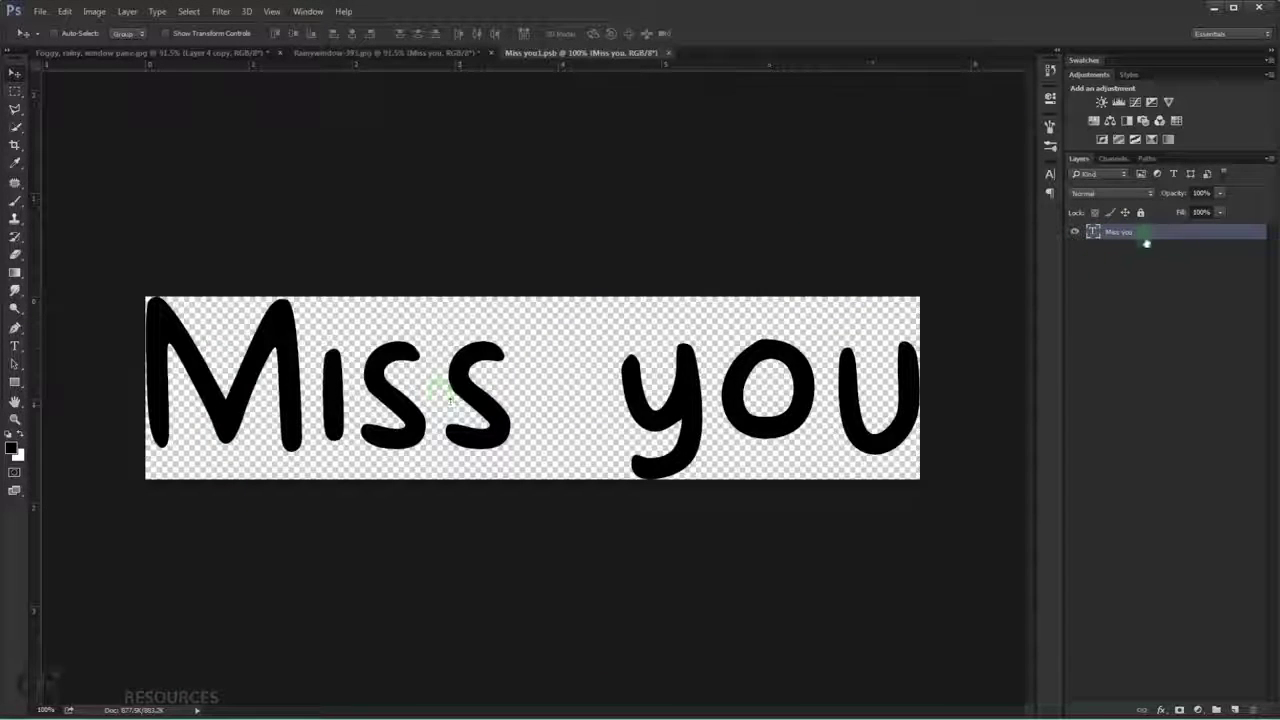
double_click(1093, 232)
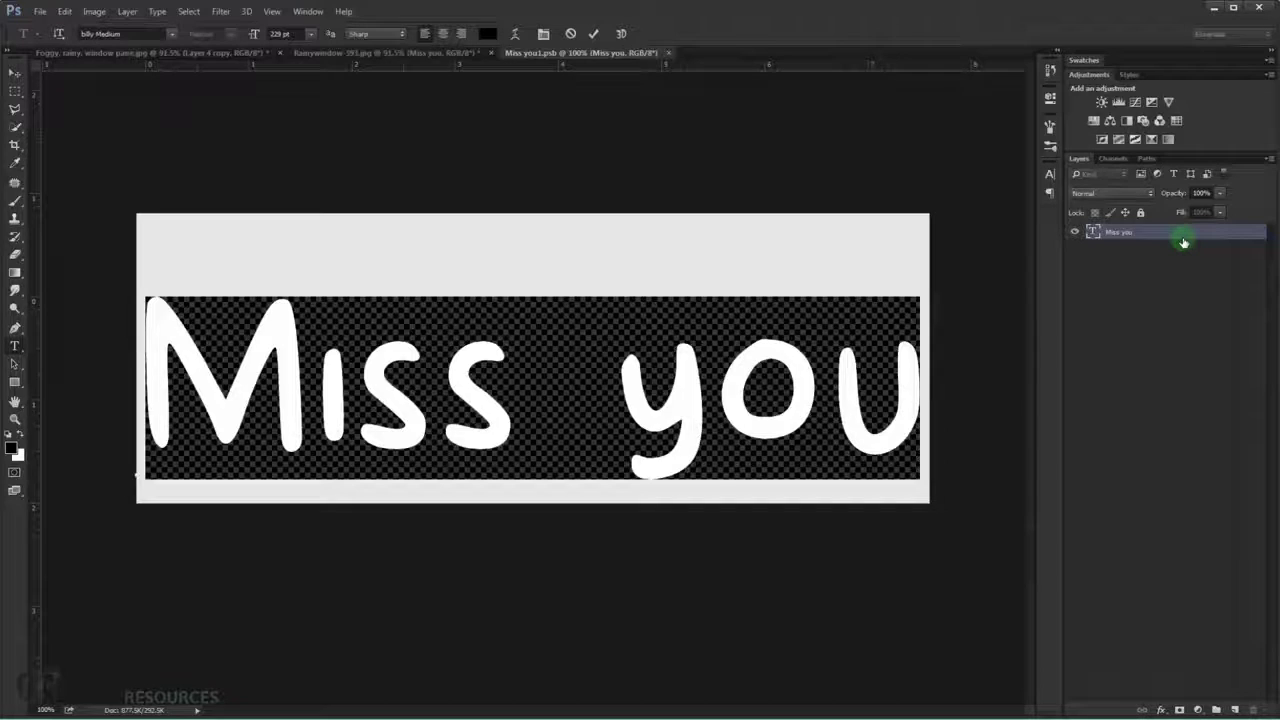
text(He)
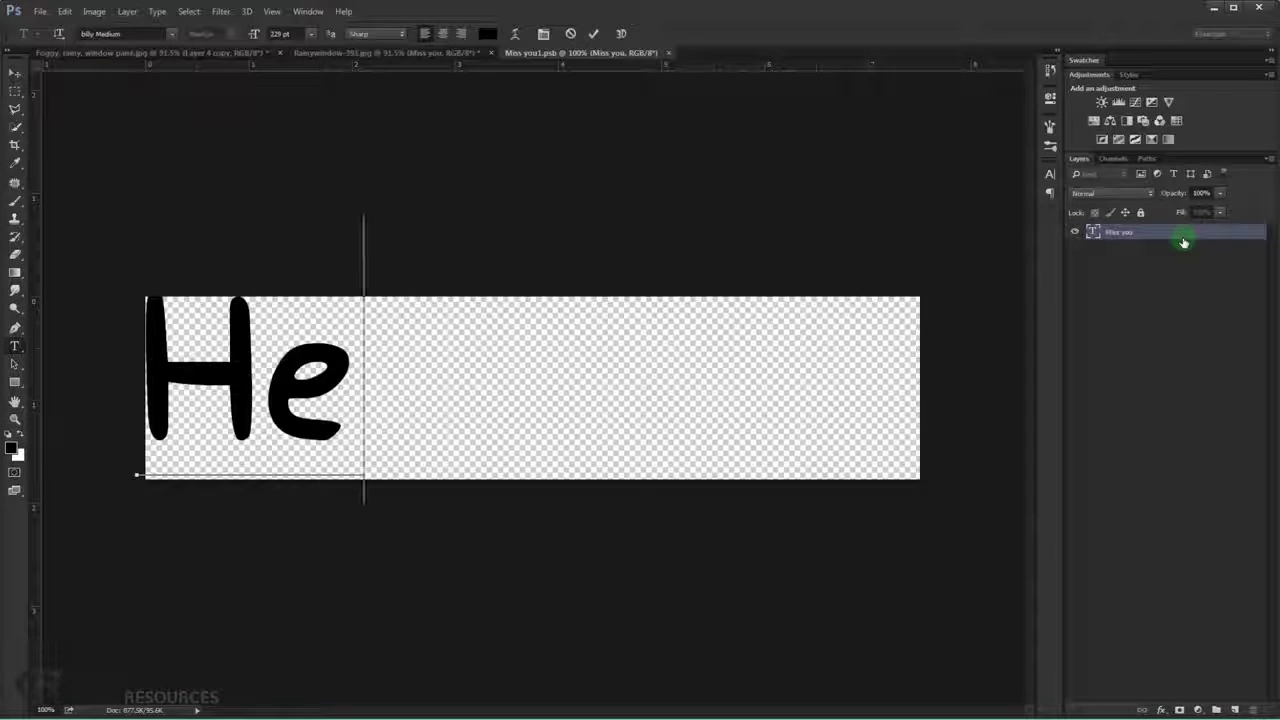
text(y)
click(14, 73)
drag(228, 355, 490, 366)
click(1096, 236)
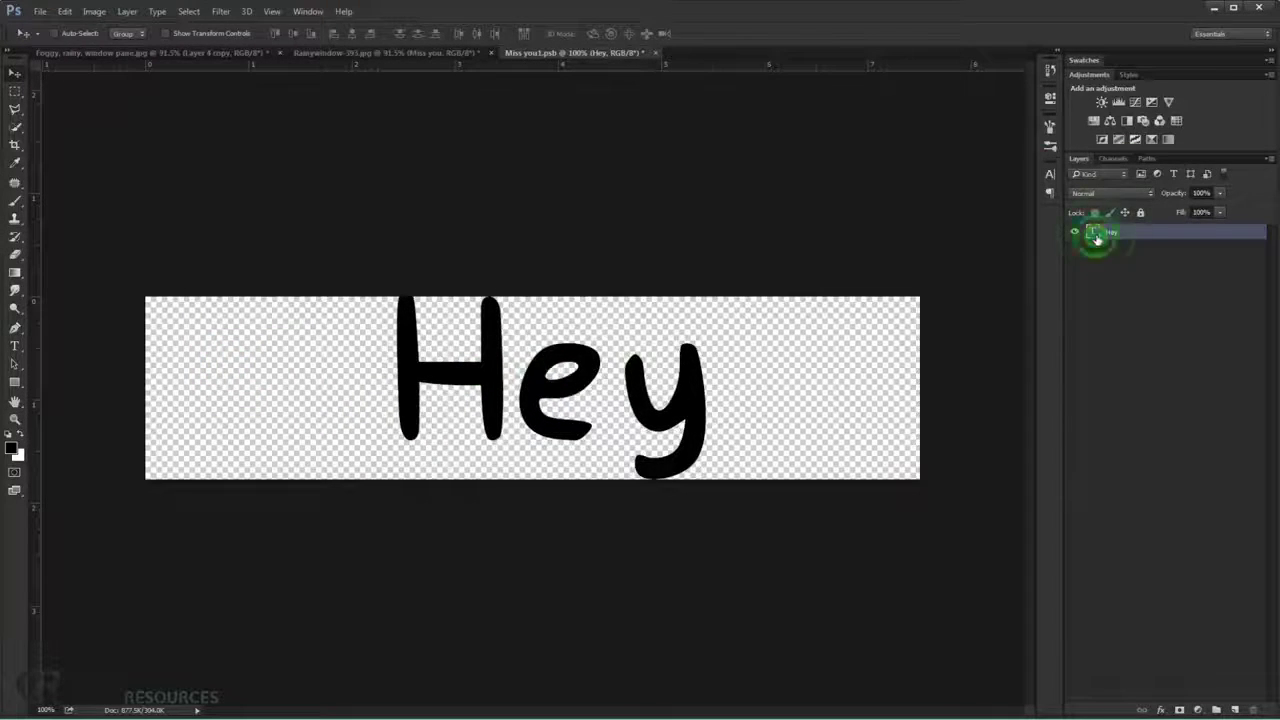
Change the text to 'Hello', nudge it left and down, and save the smart object.
double_click(1096, 236)
key(Right)
key(BackSpace)
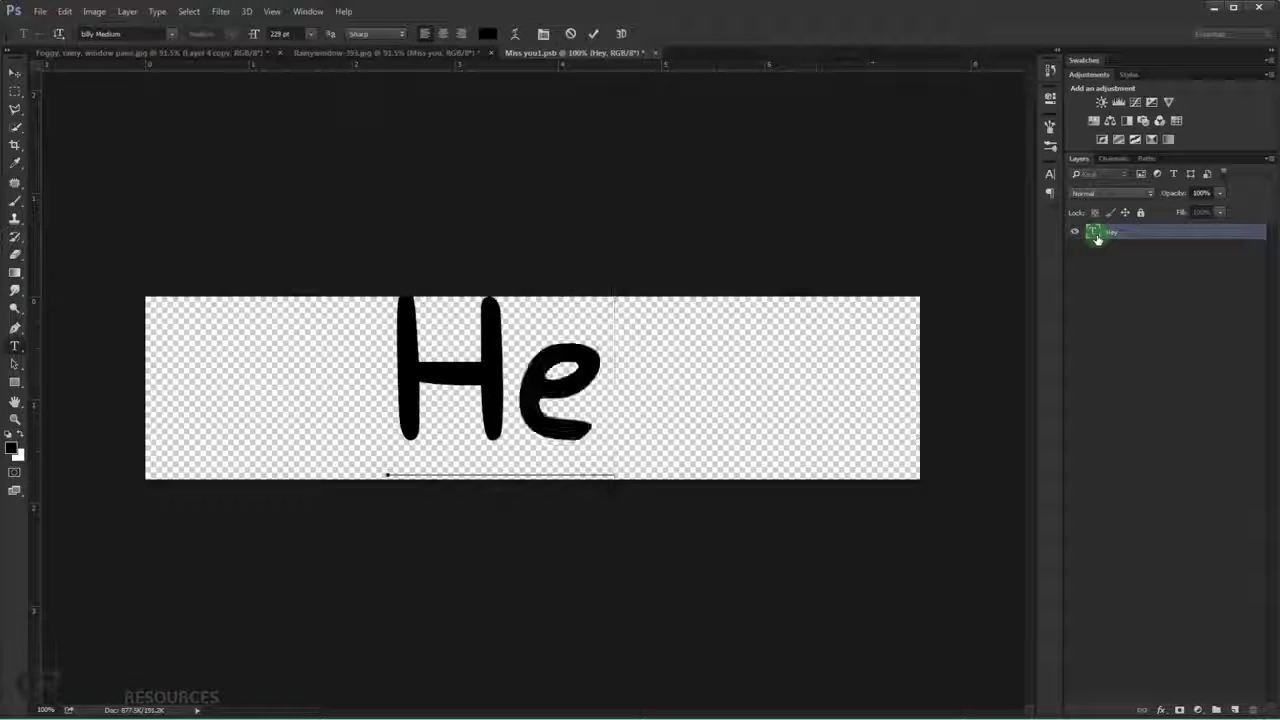
text(llo)
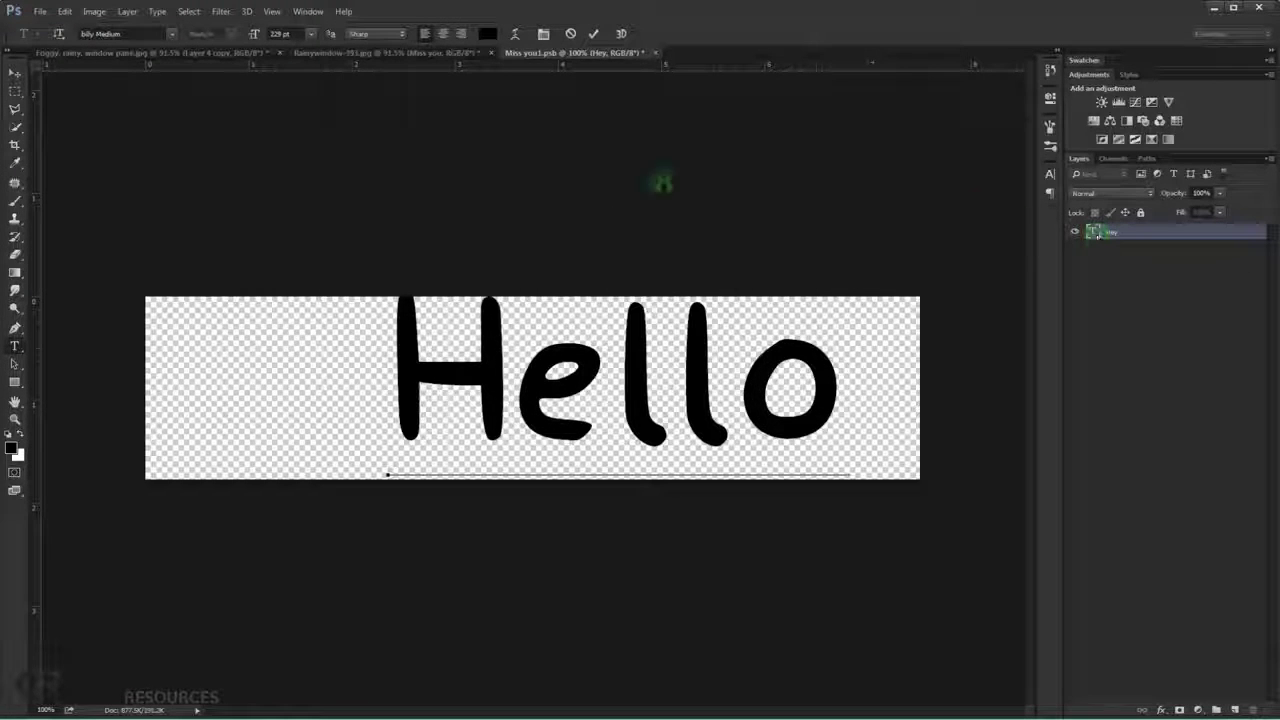
click(15, 73)
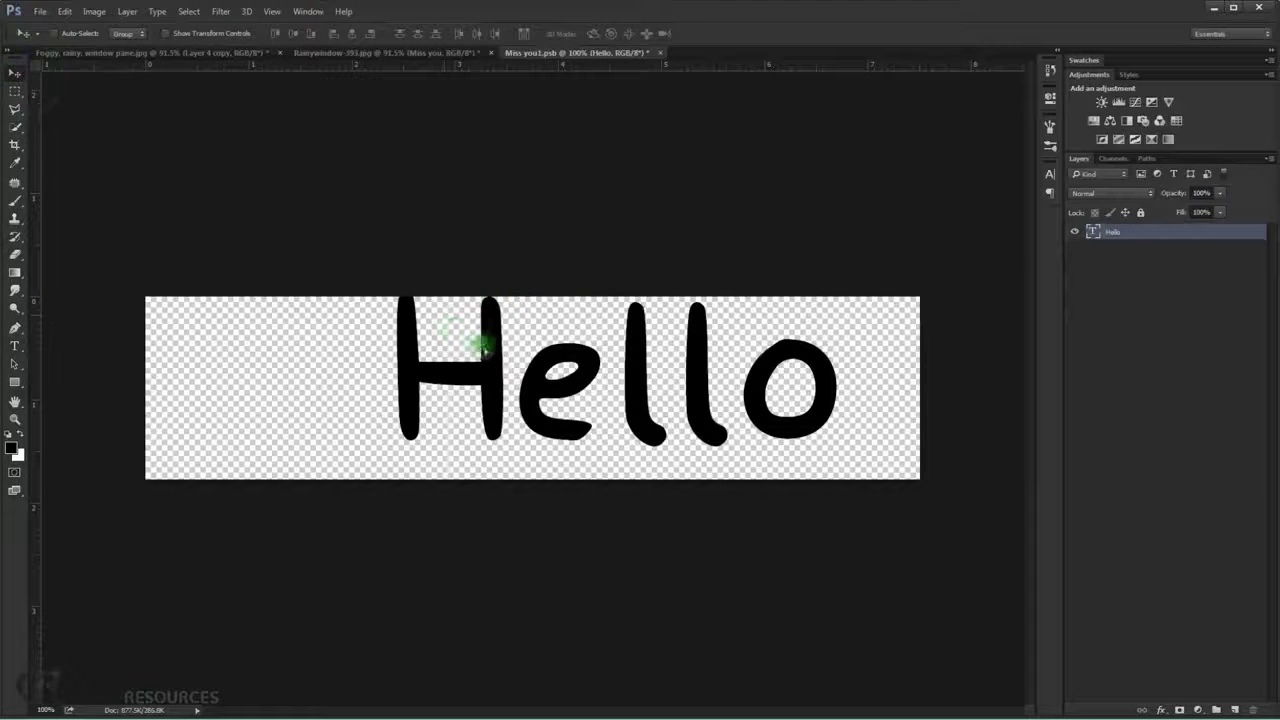
drag(481, 345, 466, 337)
key(ctrl+s)
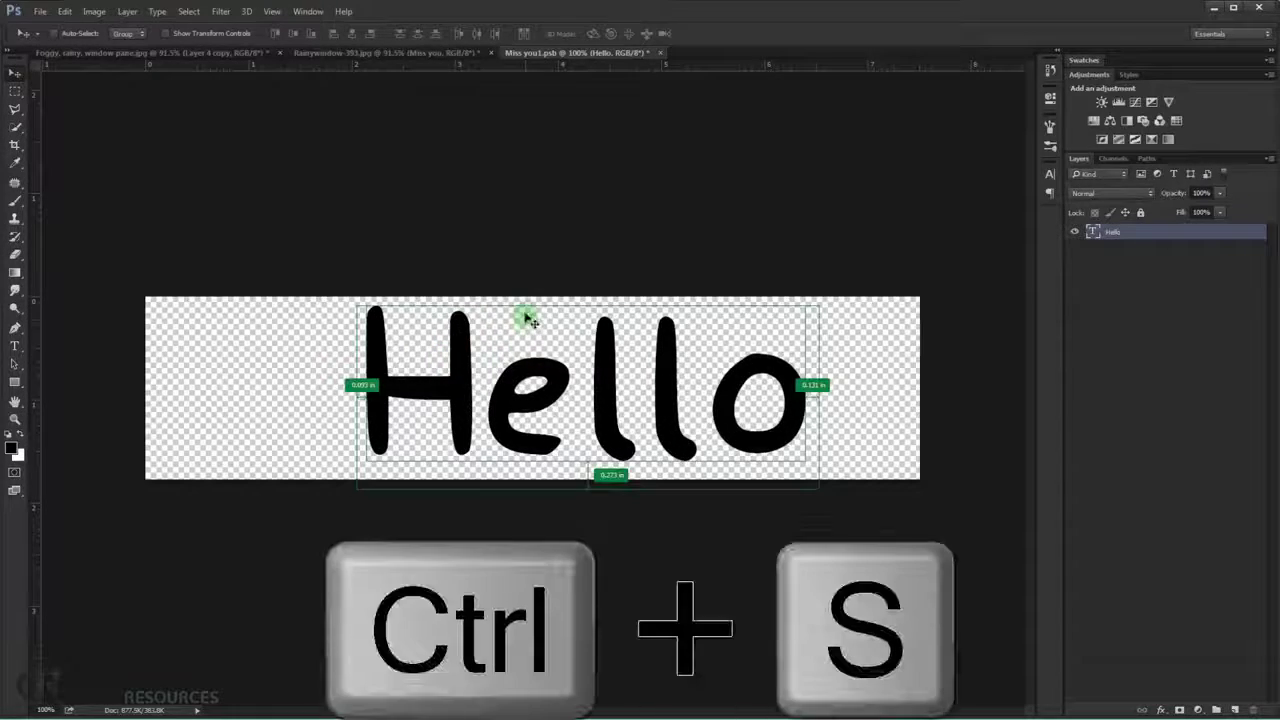
Return to the window image, shift Hello slightly left and down, and begin a free transform.
click(657, 52)
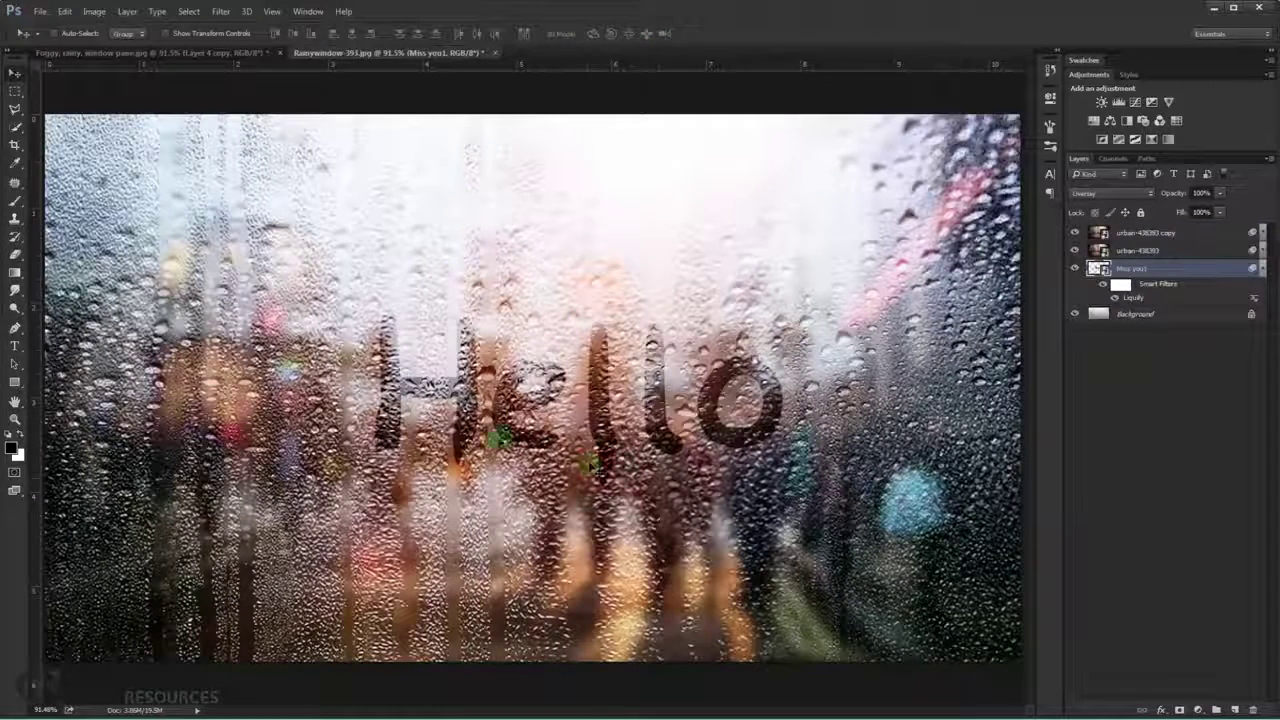
drag(498, 413, 470, 450)
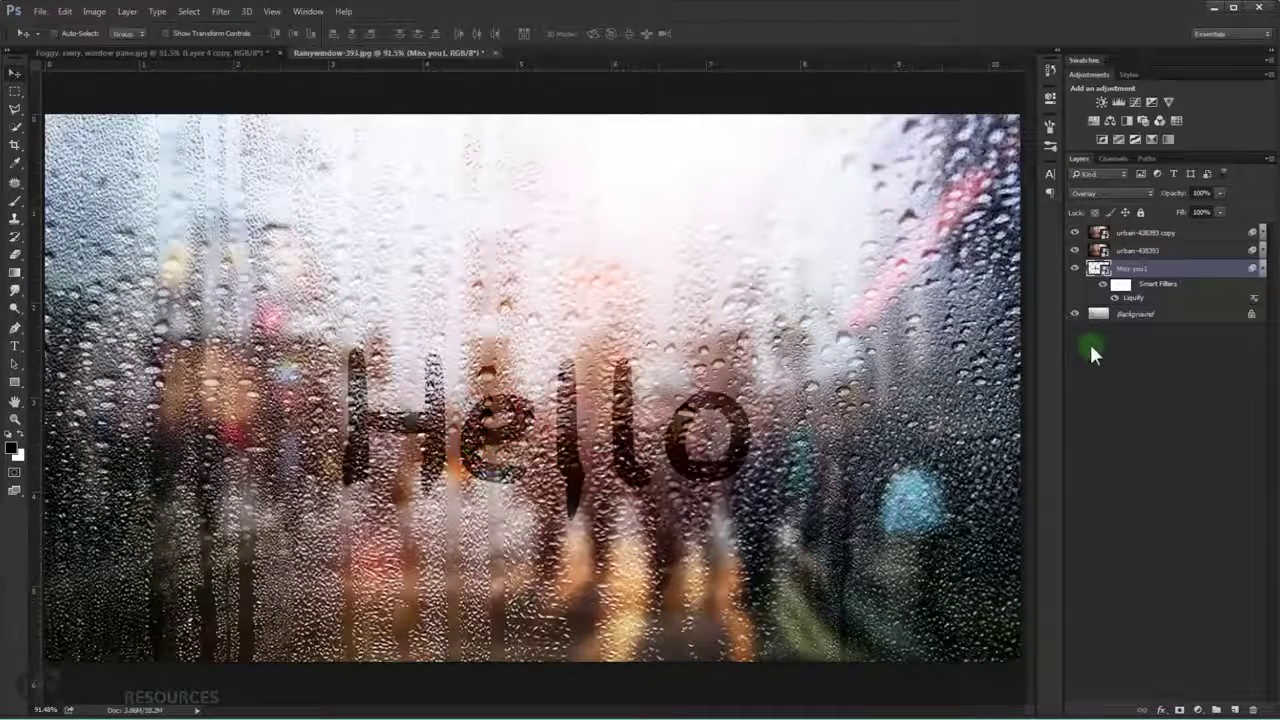
key(ctrl+t)
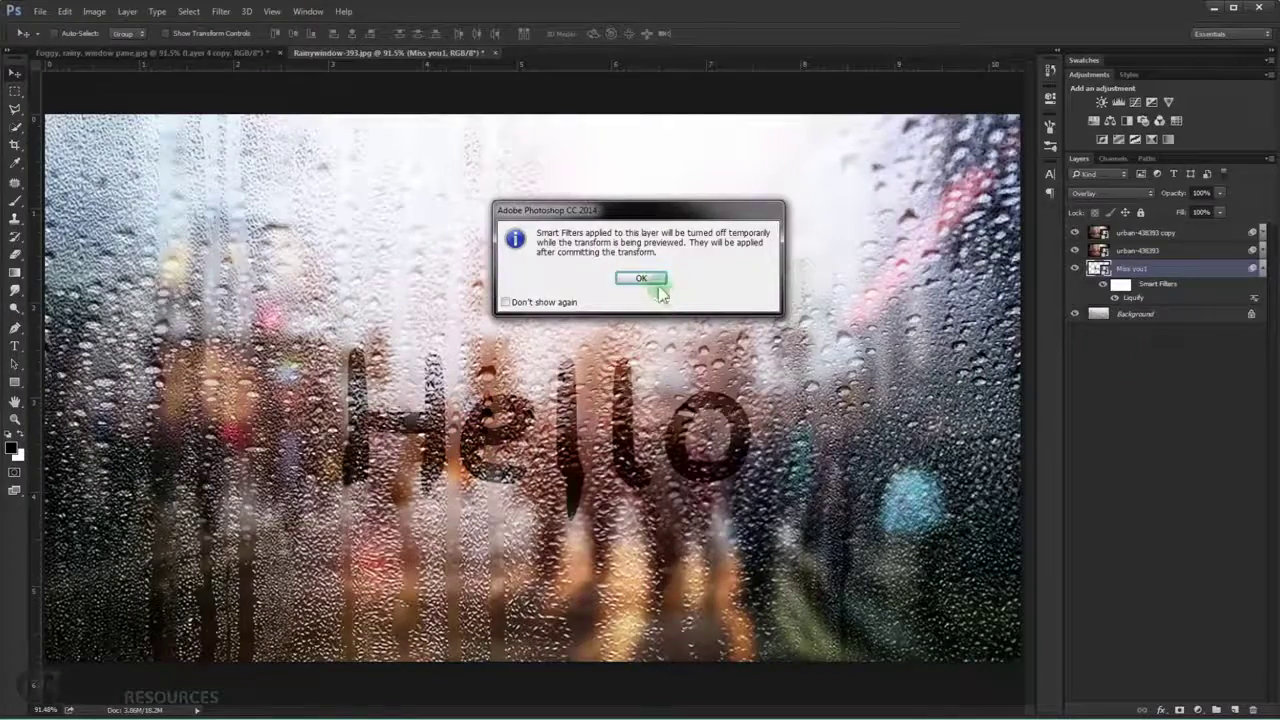
click(640, 278)
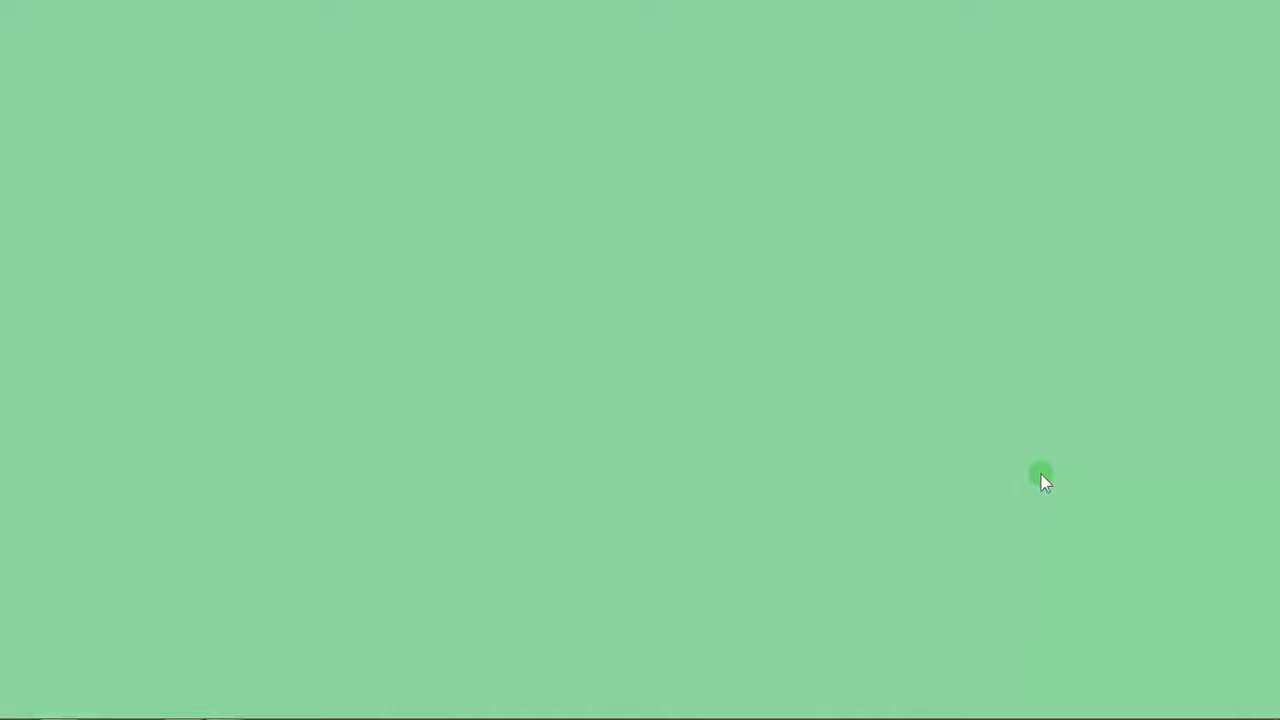
mouse_move(563, 712)
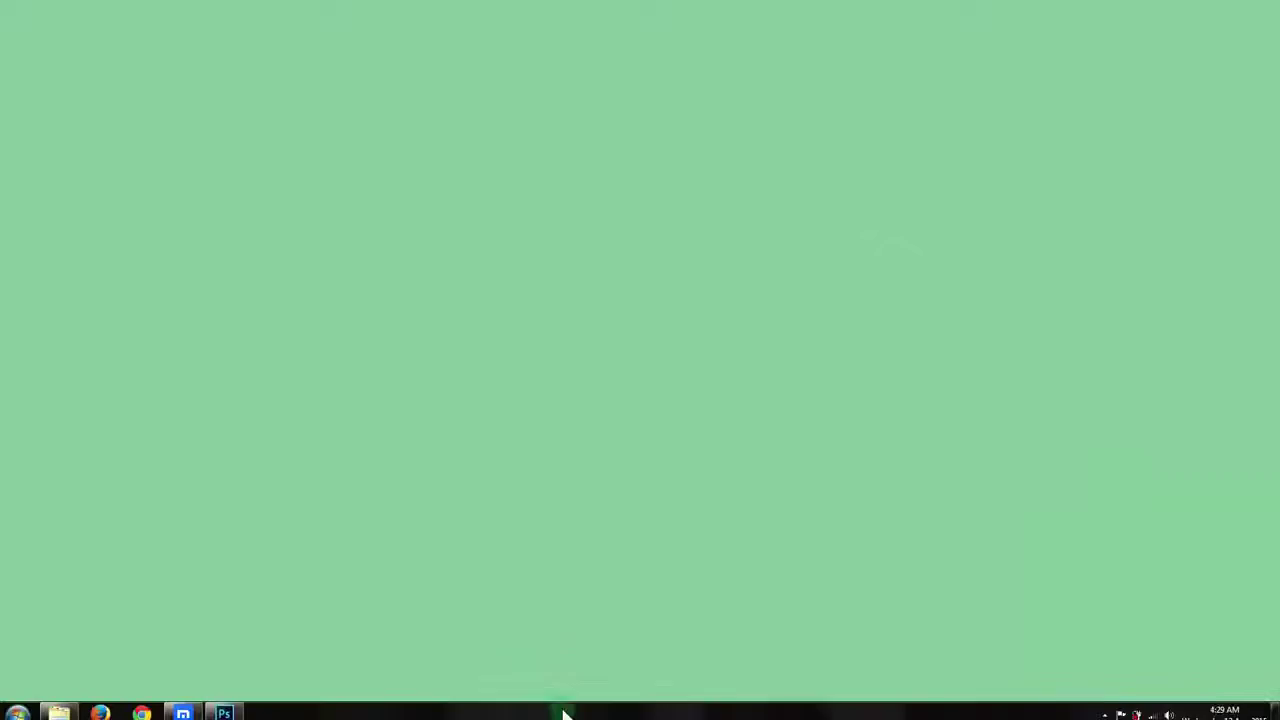
Restore Photoshop to view the finished window image, then minimize it.
click(226, 706)
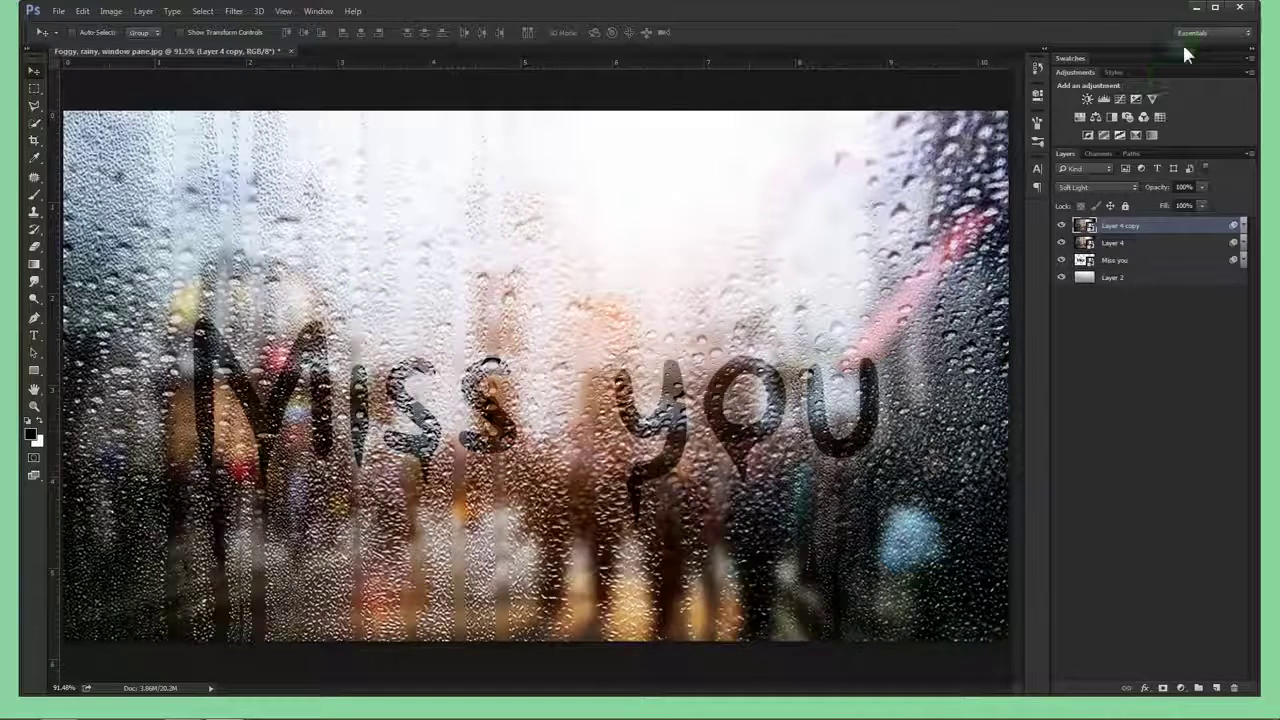
click(1199, 11)
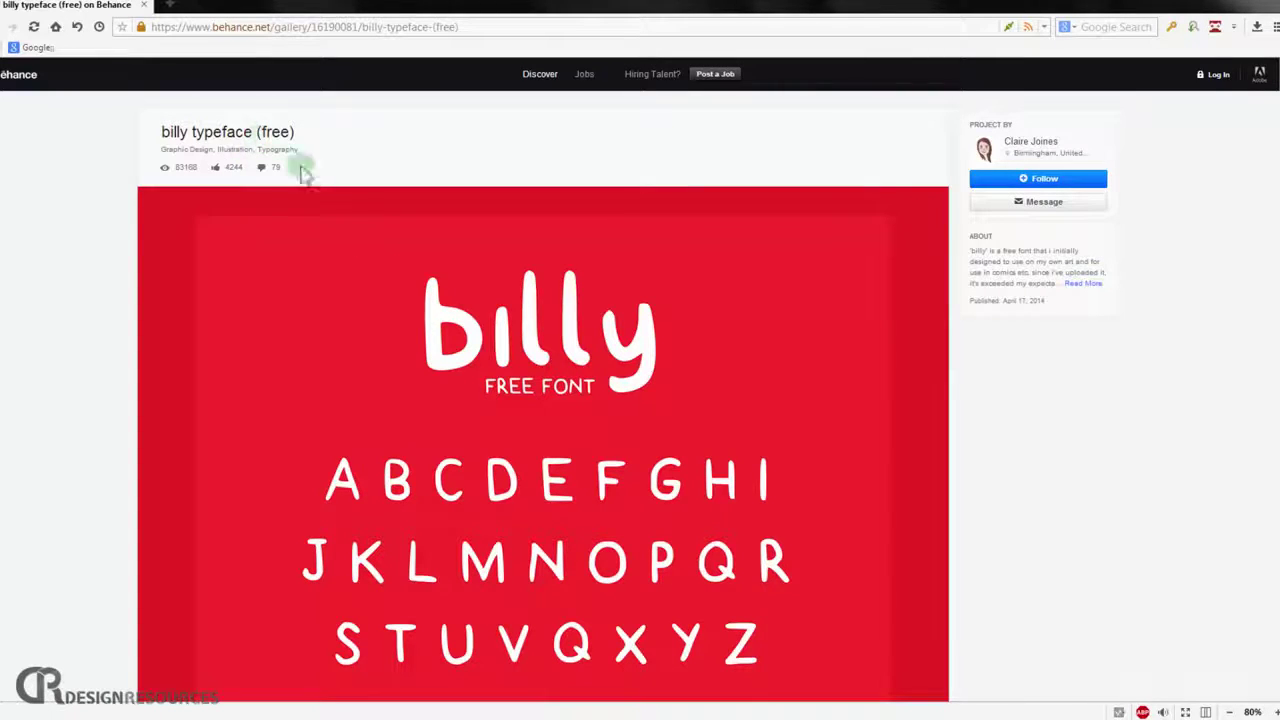
Scroll down the Behance billy typeface page to view its full character set.
click(480, 28)
click(566, 416)
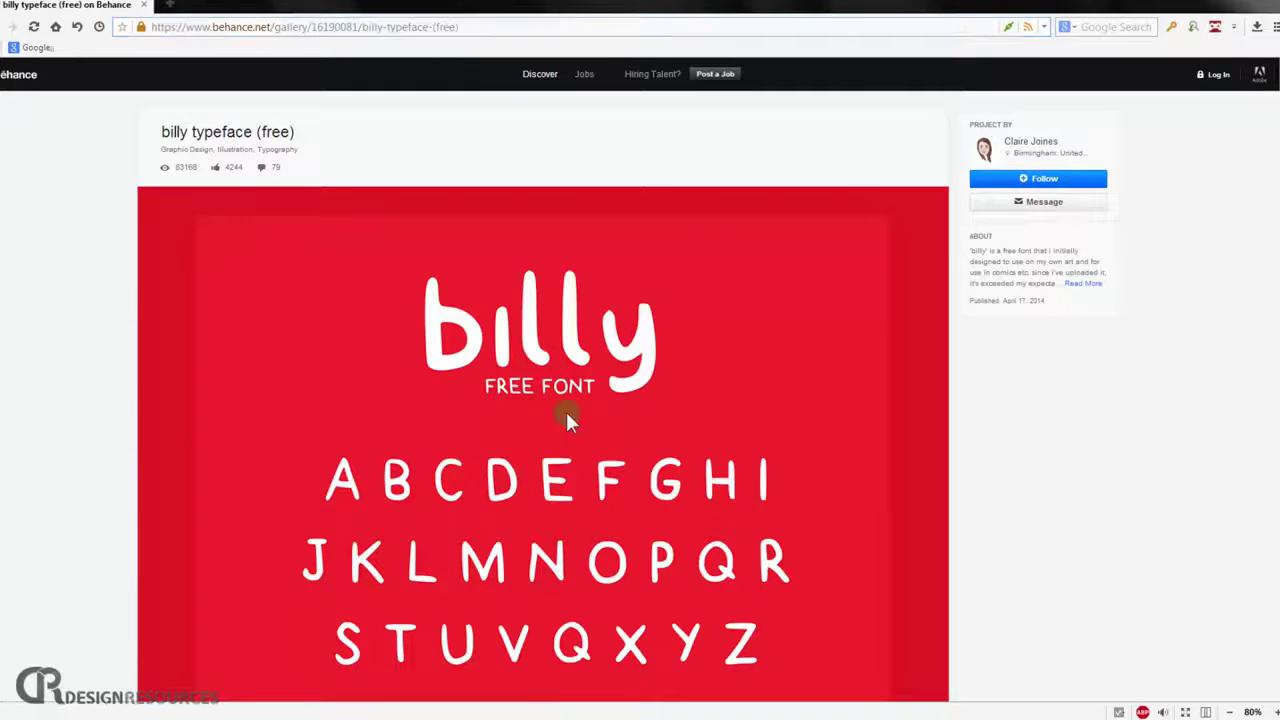
scroll(555, 393, down, 2)
scroll(549, 390, down, 1)
scroll(541, 377, down, 4)
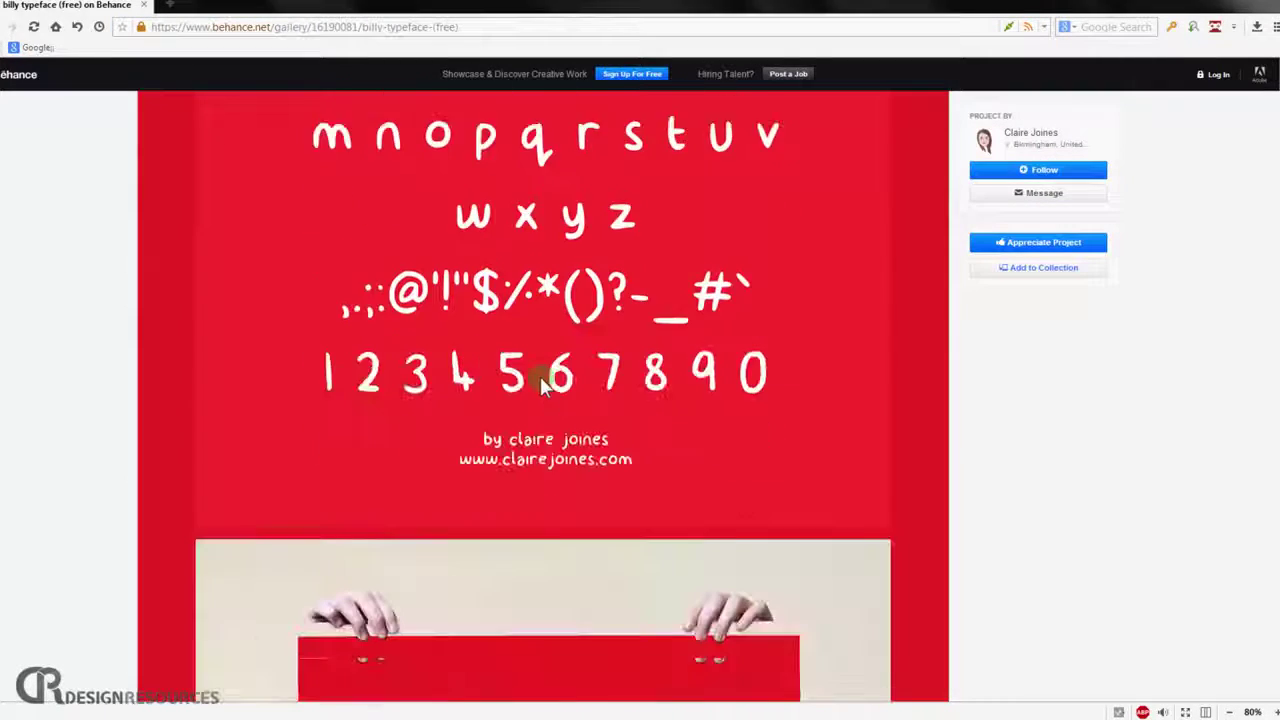
scroll(545, 385, down, 5)
scroll(549, 395, down, 5)
scroll(591, 480, down, 4)
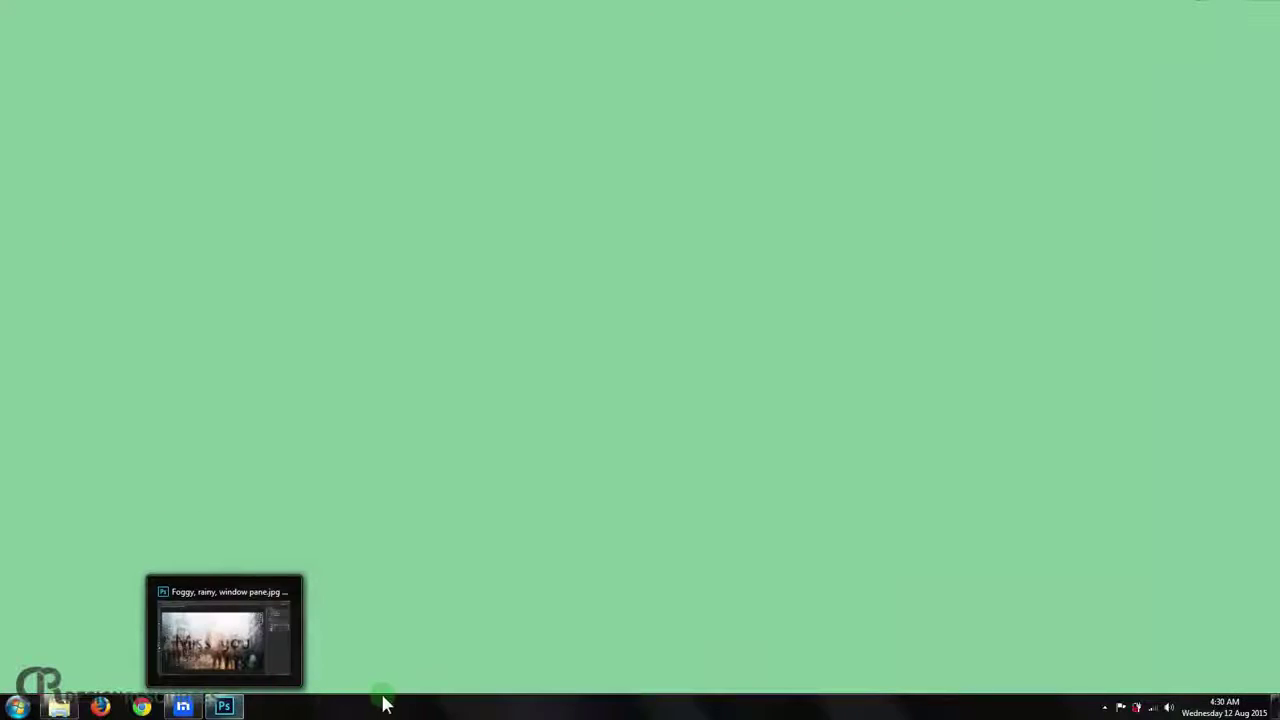
Preview Rainywindow-393.jpg from the Rainy Window folder, then move on to the street photo.
click(58, 707)
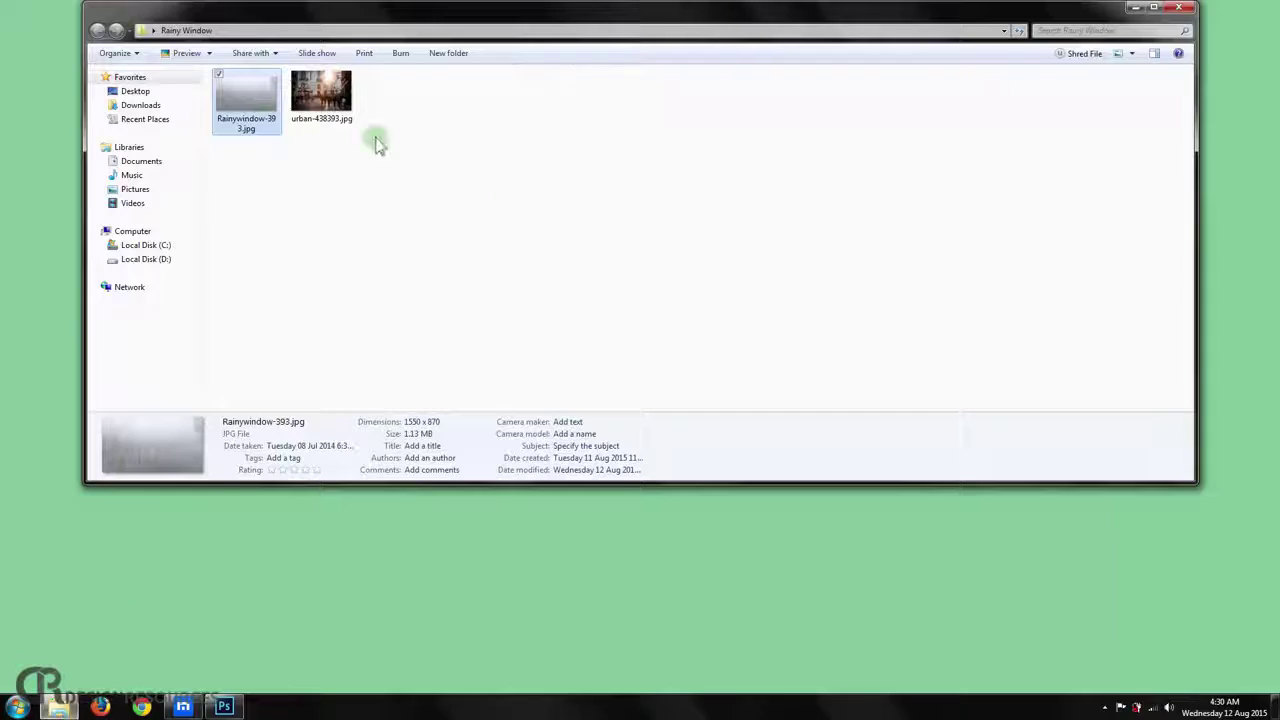
double_click(257, 113)
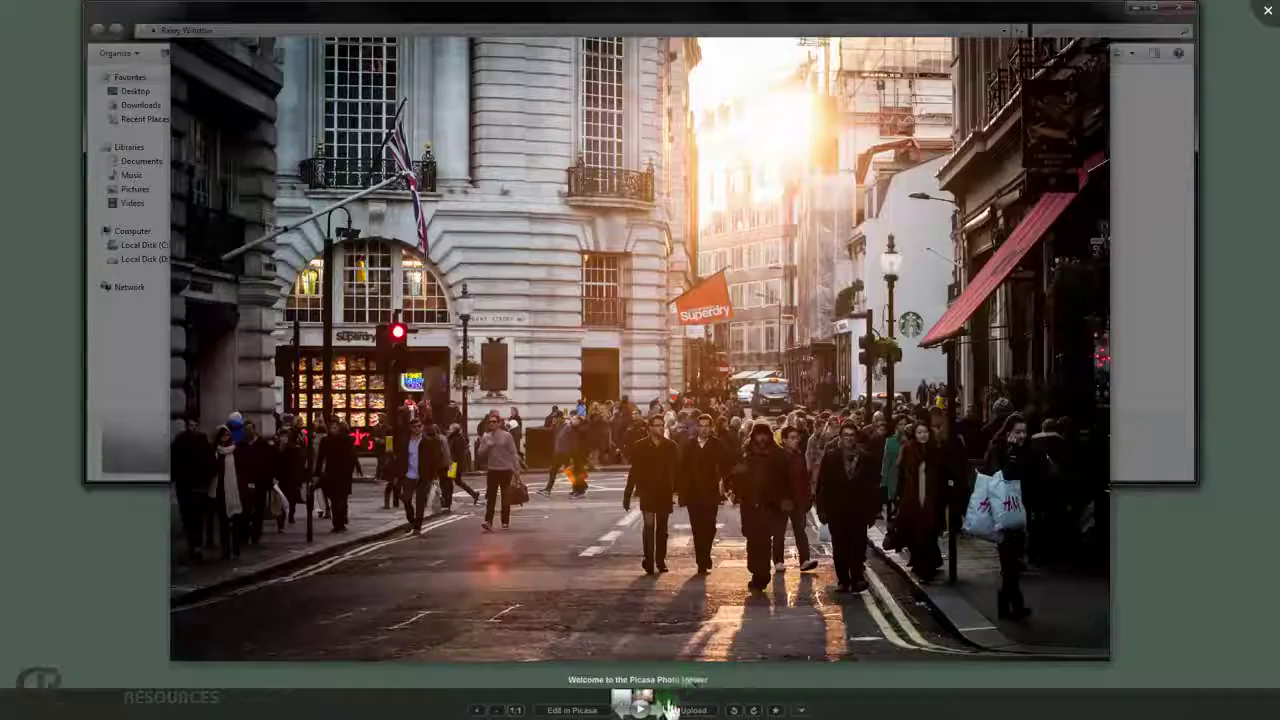
click(657, 710)
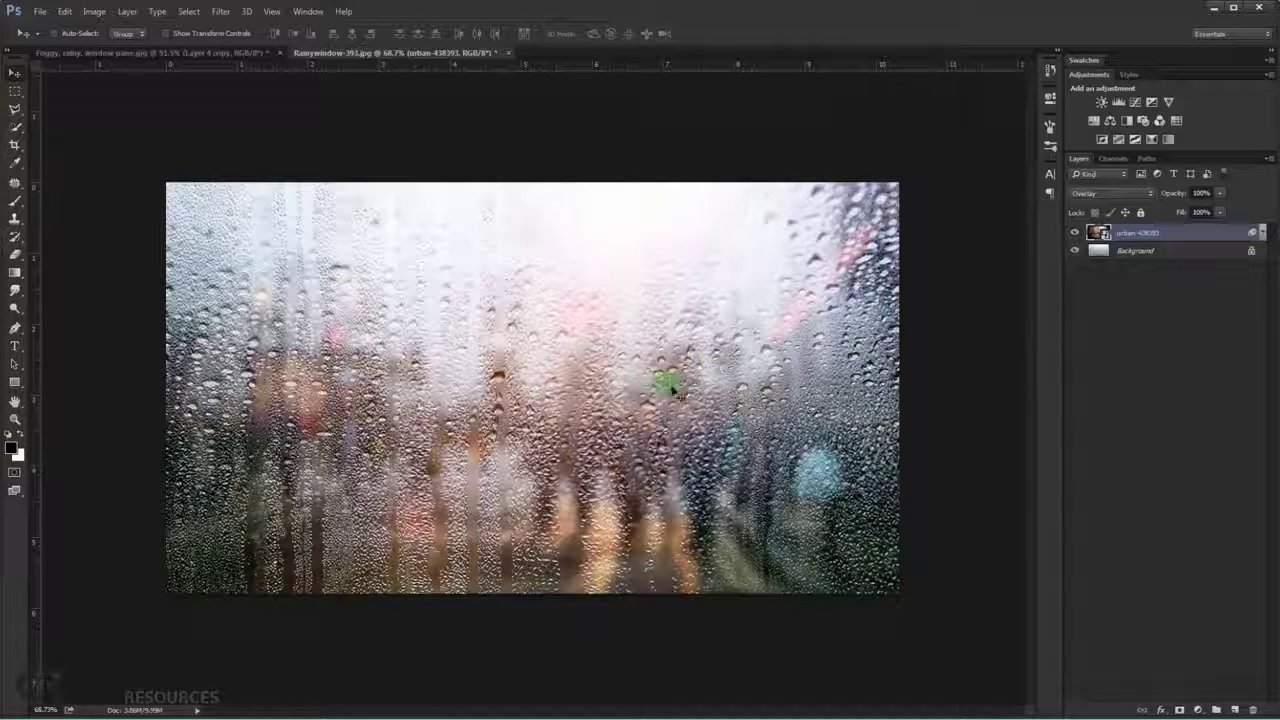
Duplicate the urban-438393 street layer and set the copy to Soft Light blending.
click(1075, 232)
click(1075, 232)
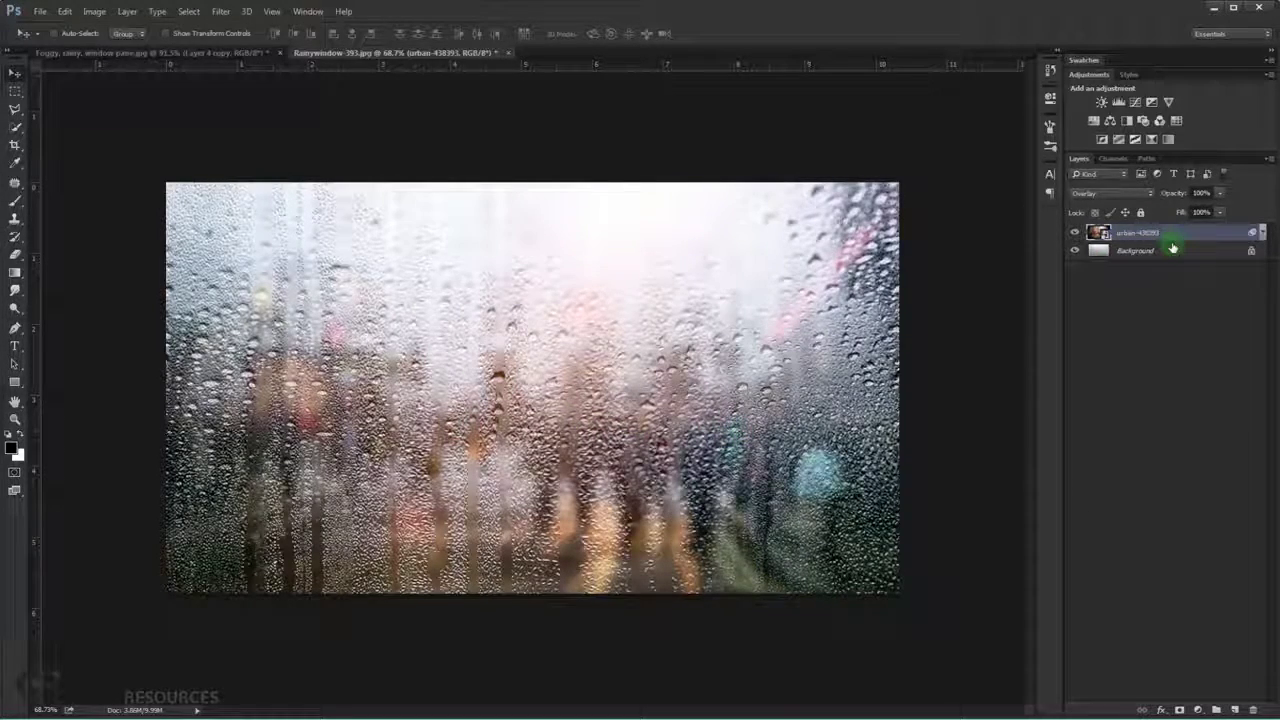
key(ctrl+j)
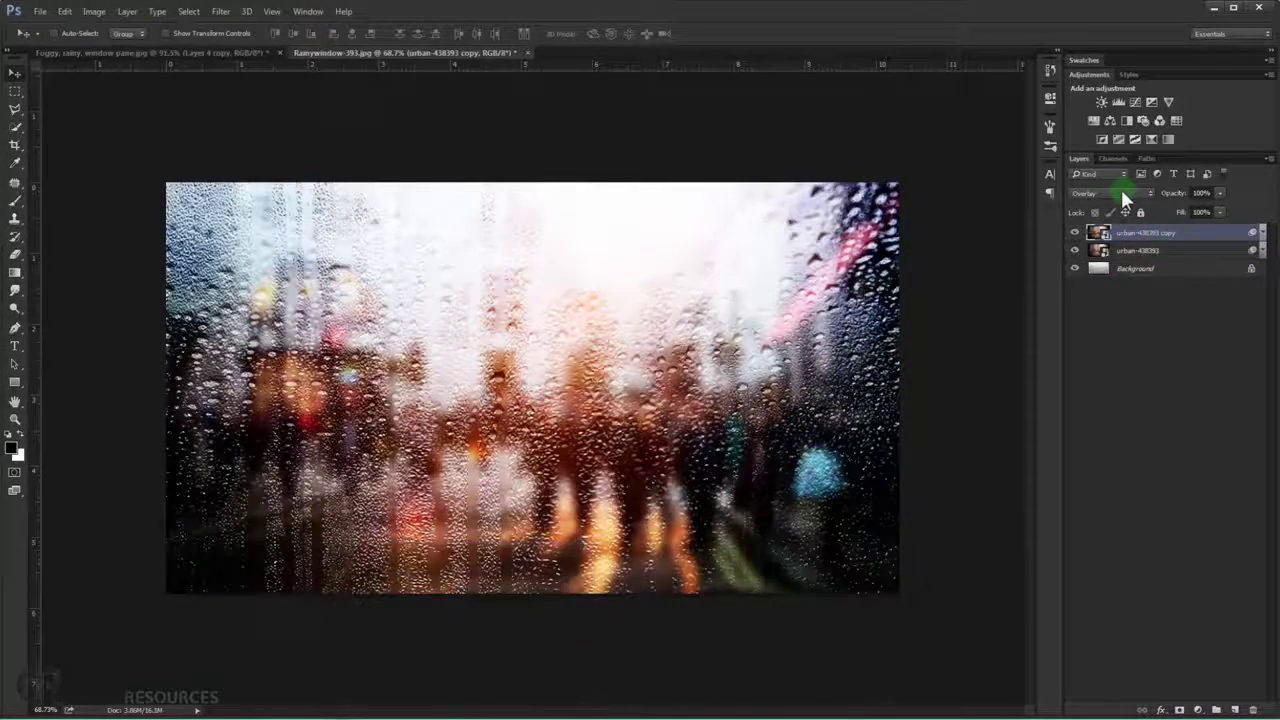
click(1119, 190)
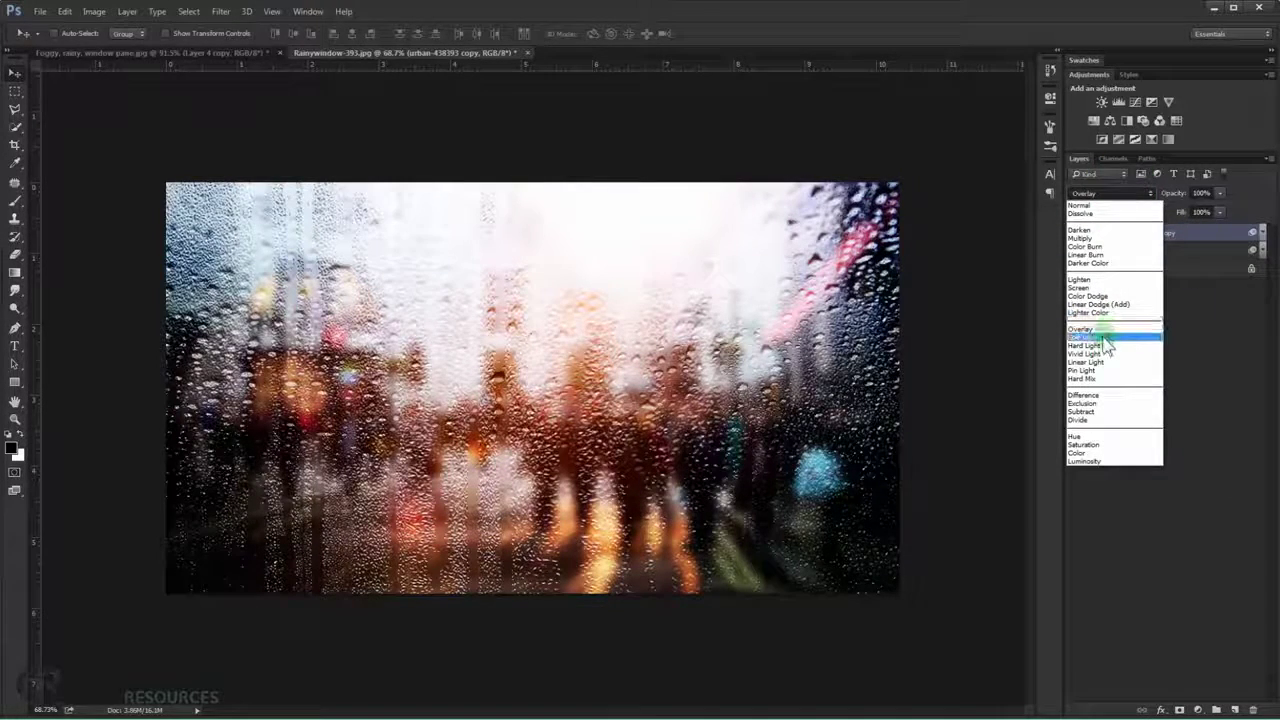
click(1104, 337)
click(1075, 232)
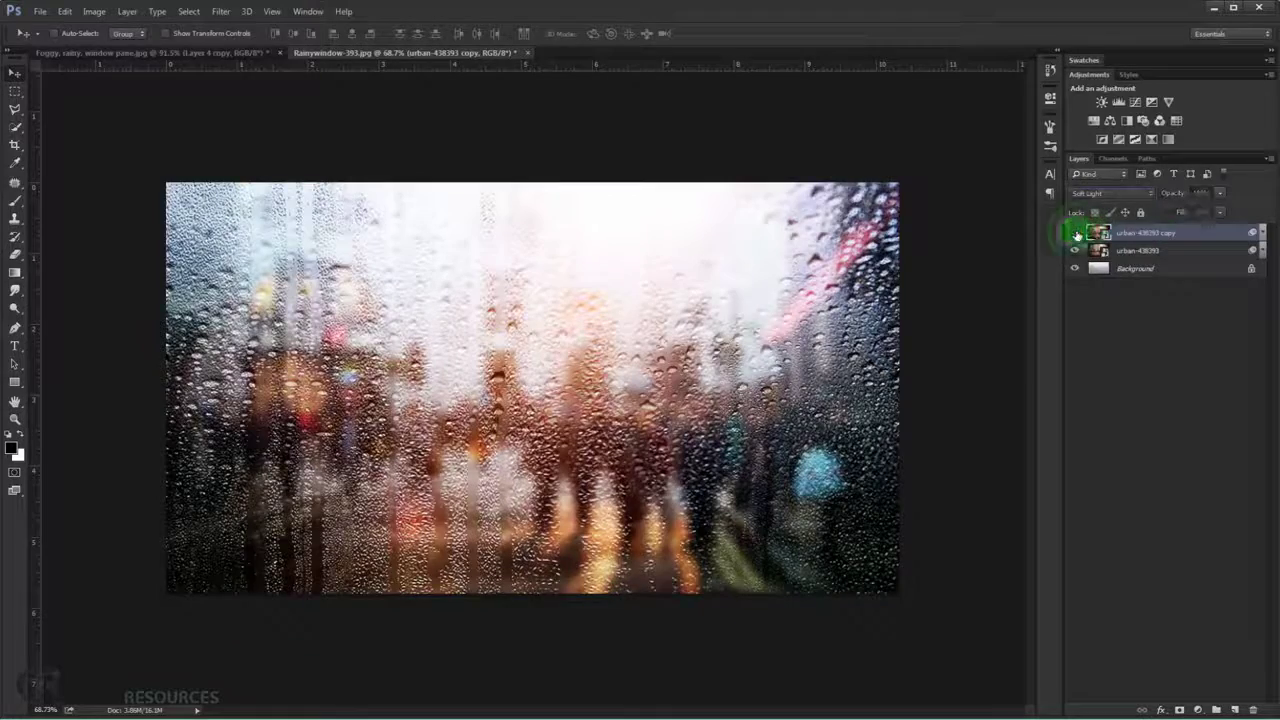
click(1075, 232)
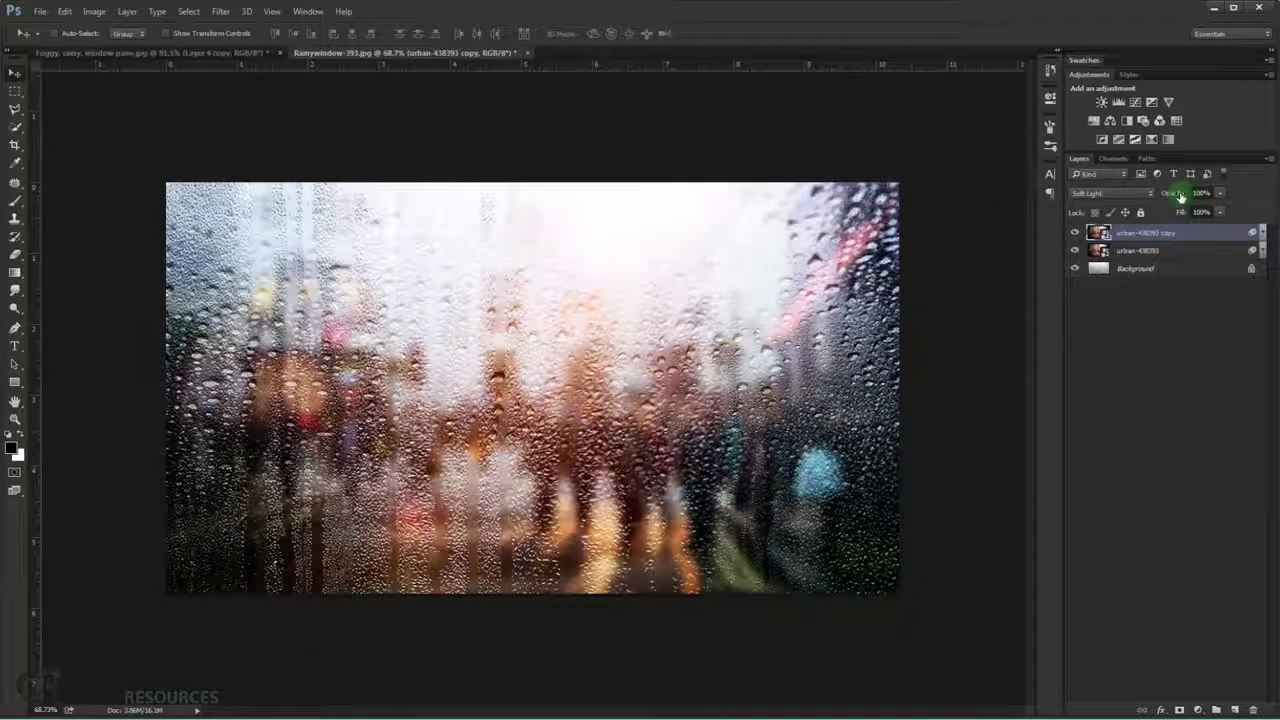
Lower the copy's opacity to 70% and fit the whole image on screen.
drag(1181, 196, 1175, 196)
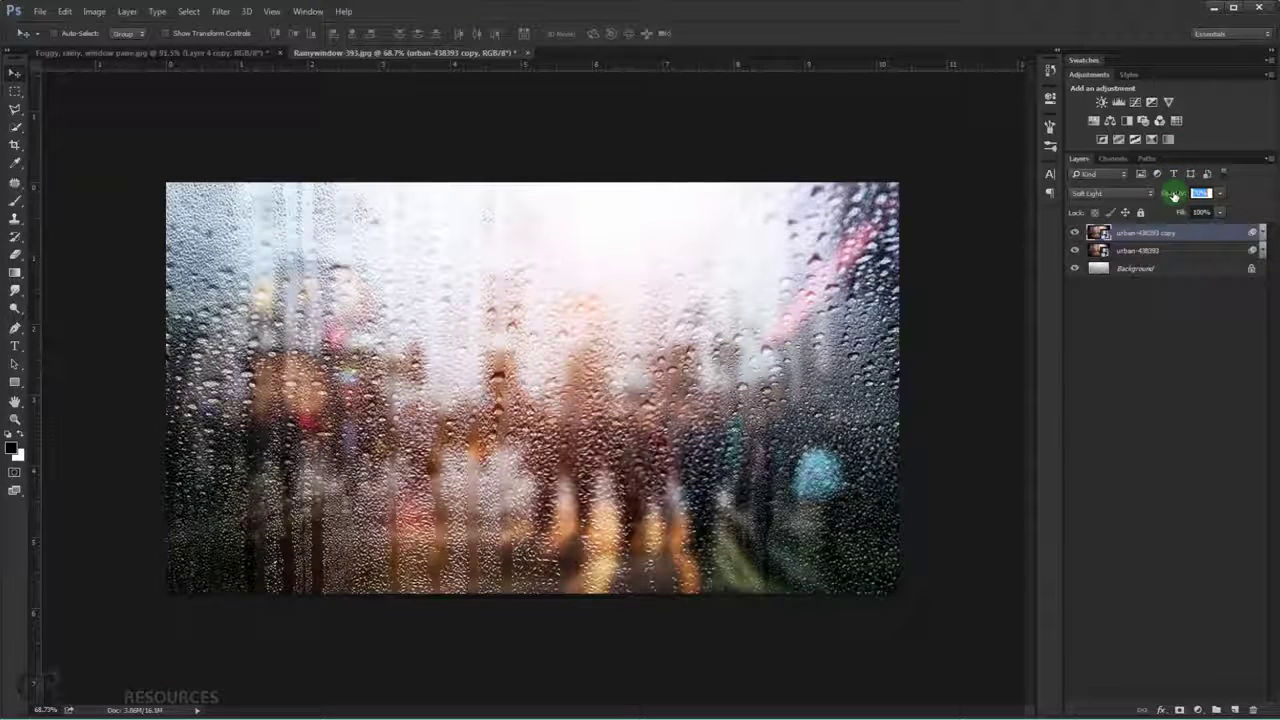
click(1197, 193)
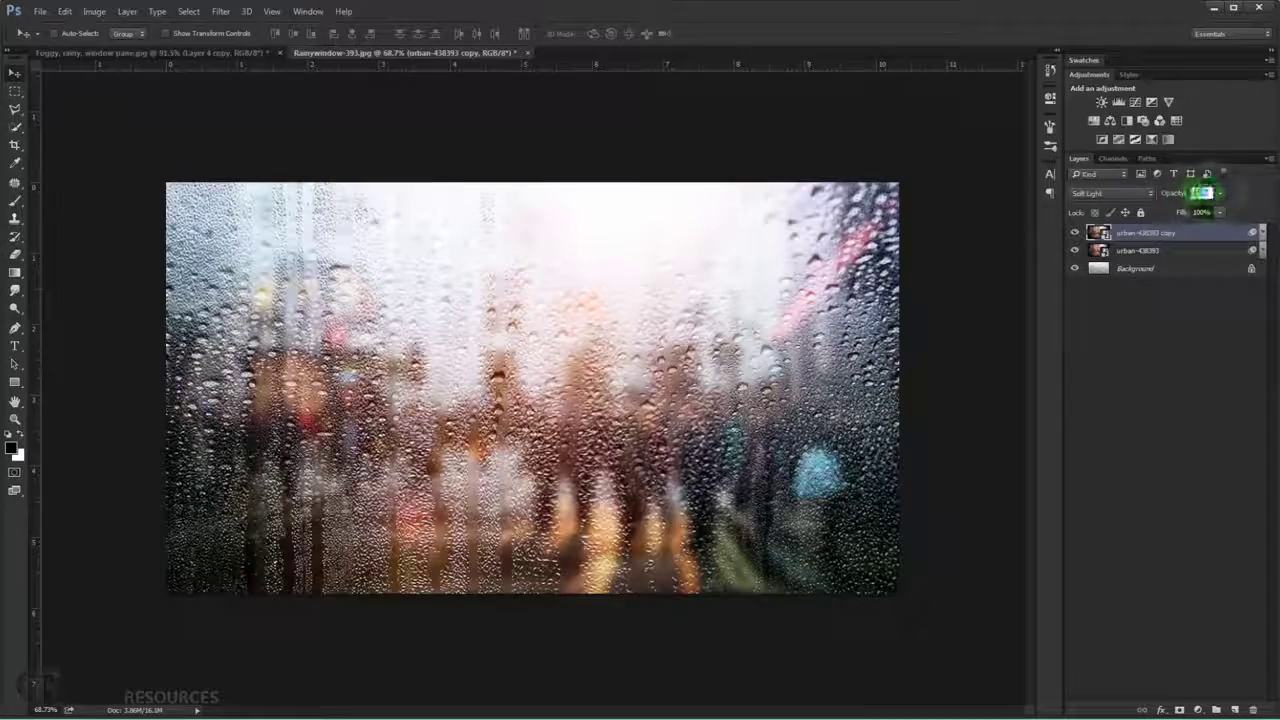
click(1193, 197)
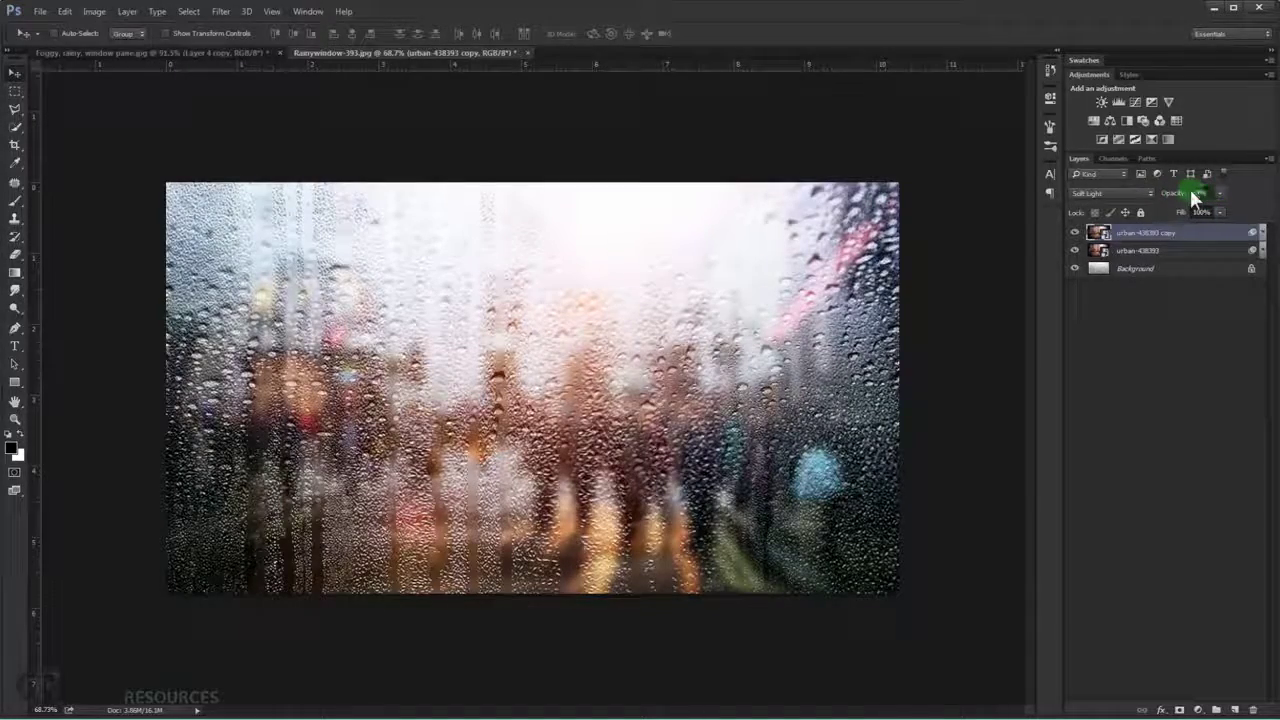
key(ctrl+0)
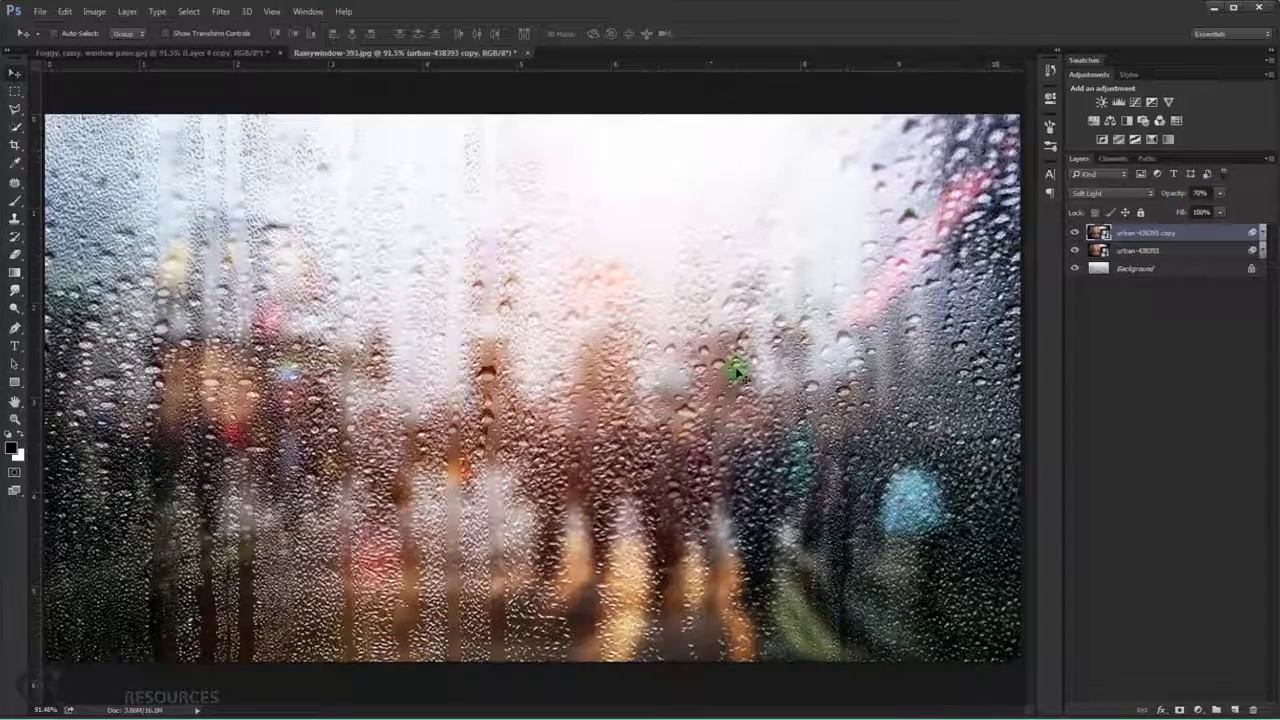
click(20, 350)
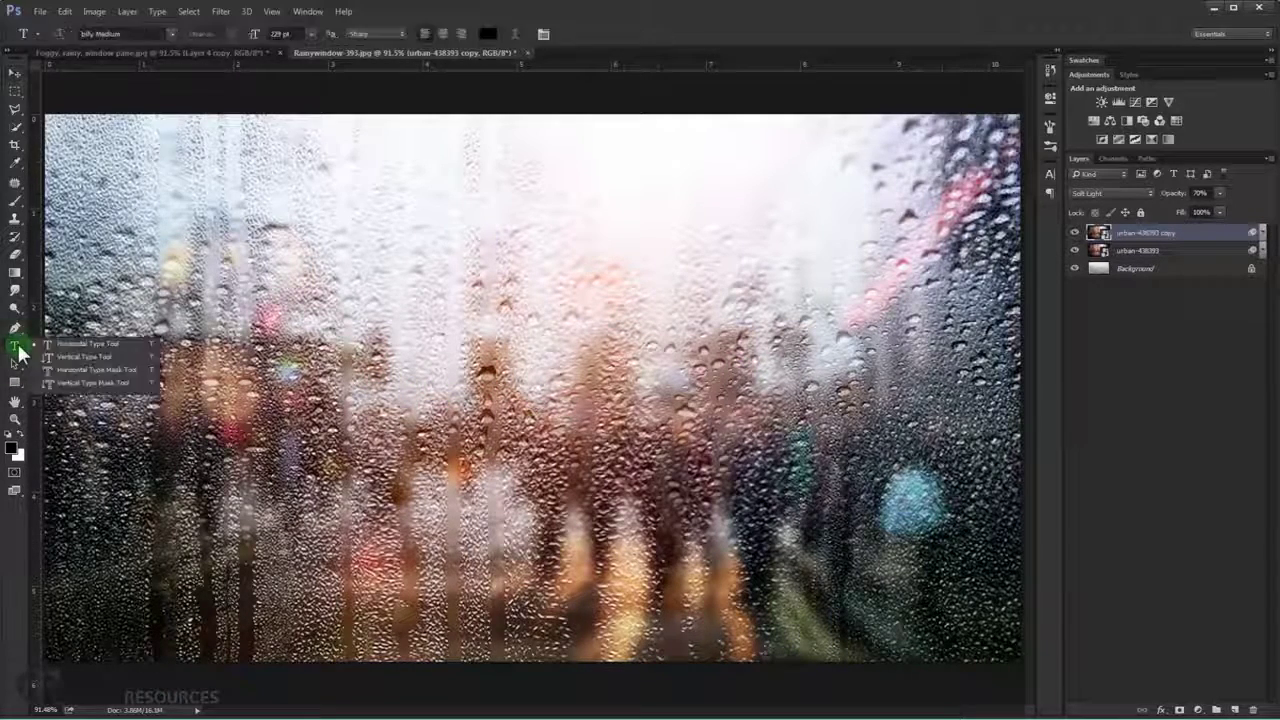
Type 'Miss you' in large black billy Medium 229 pt lettering across the street scene.
click(140, 346)
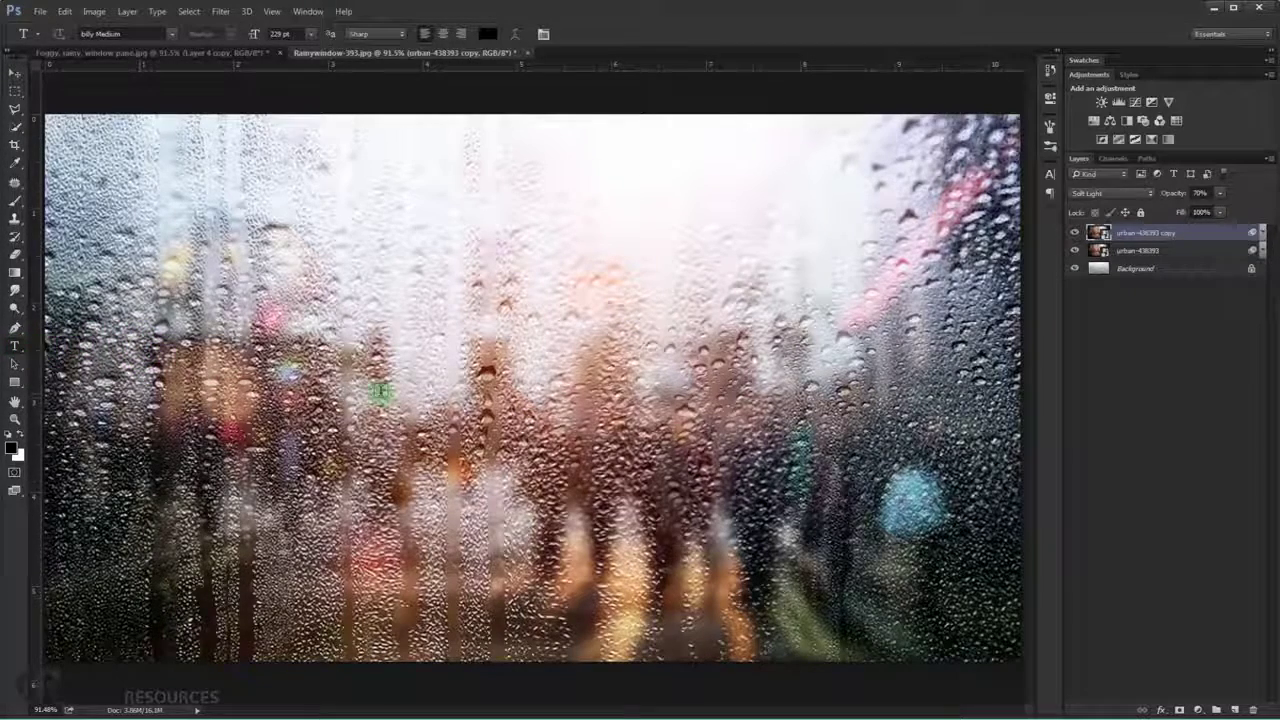
click(219, 290)
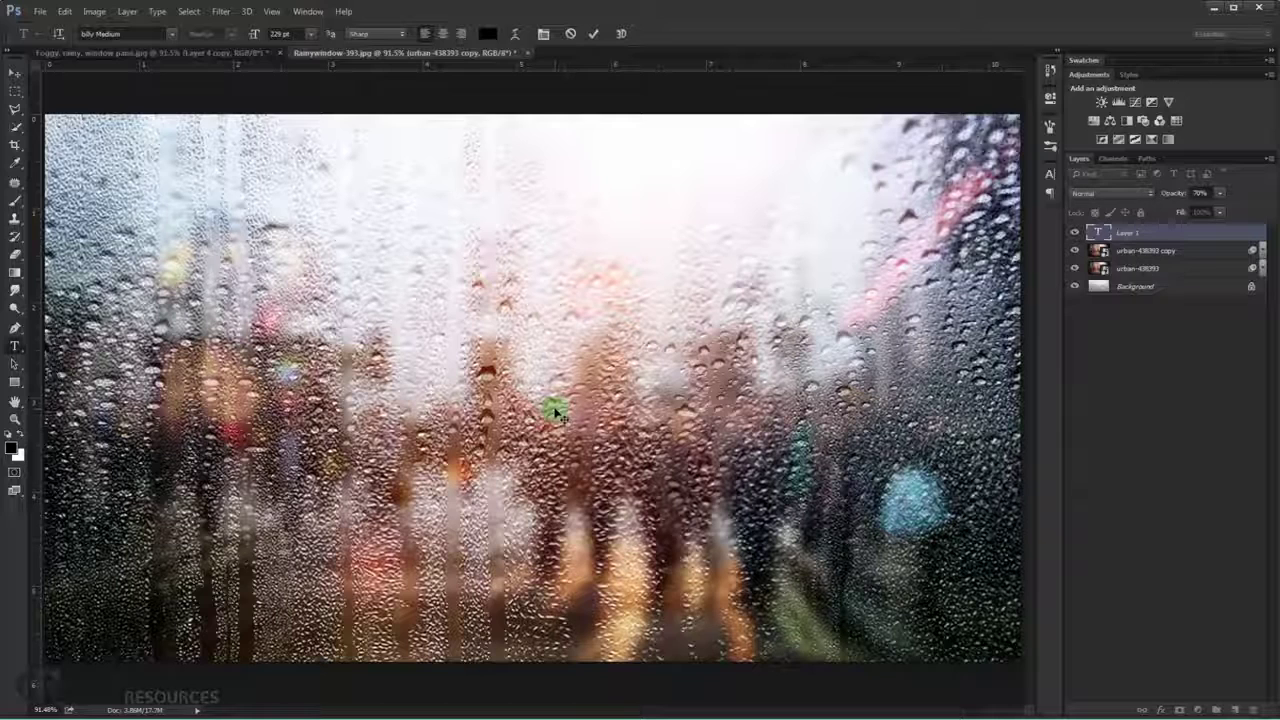
text(Miss )
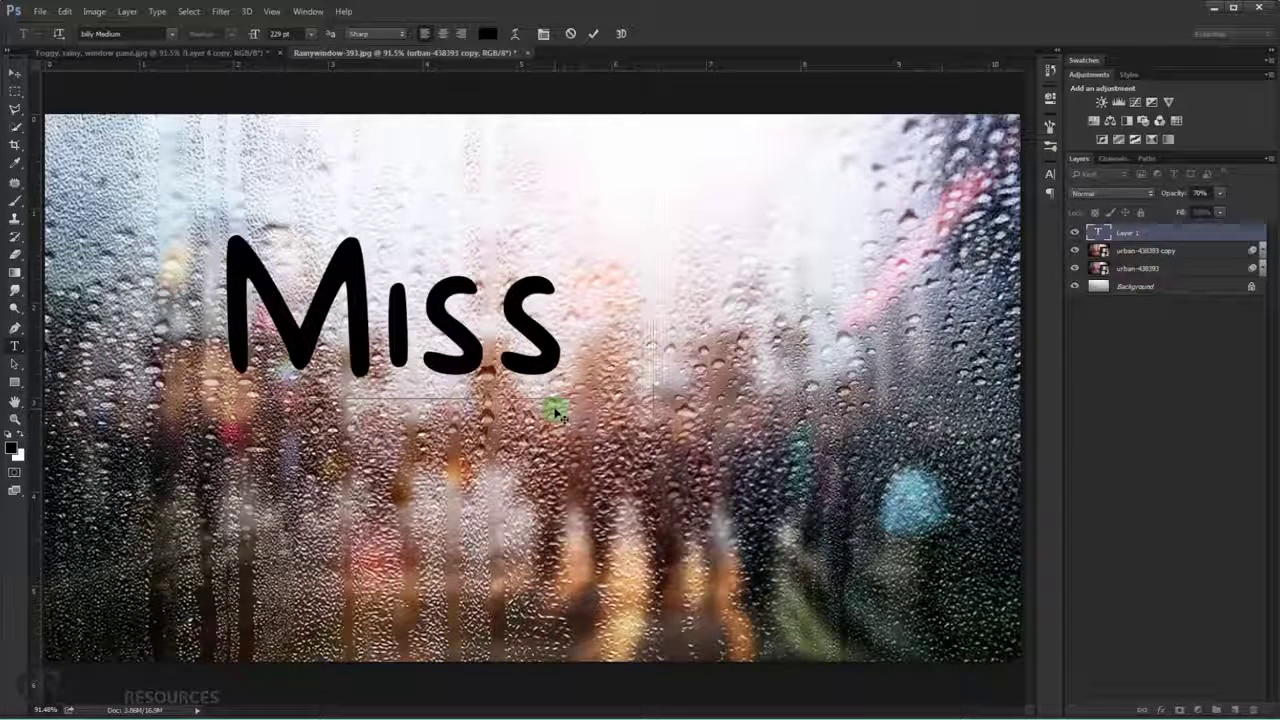
text(you)
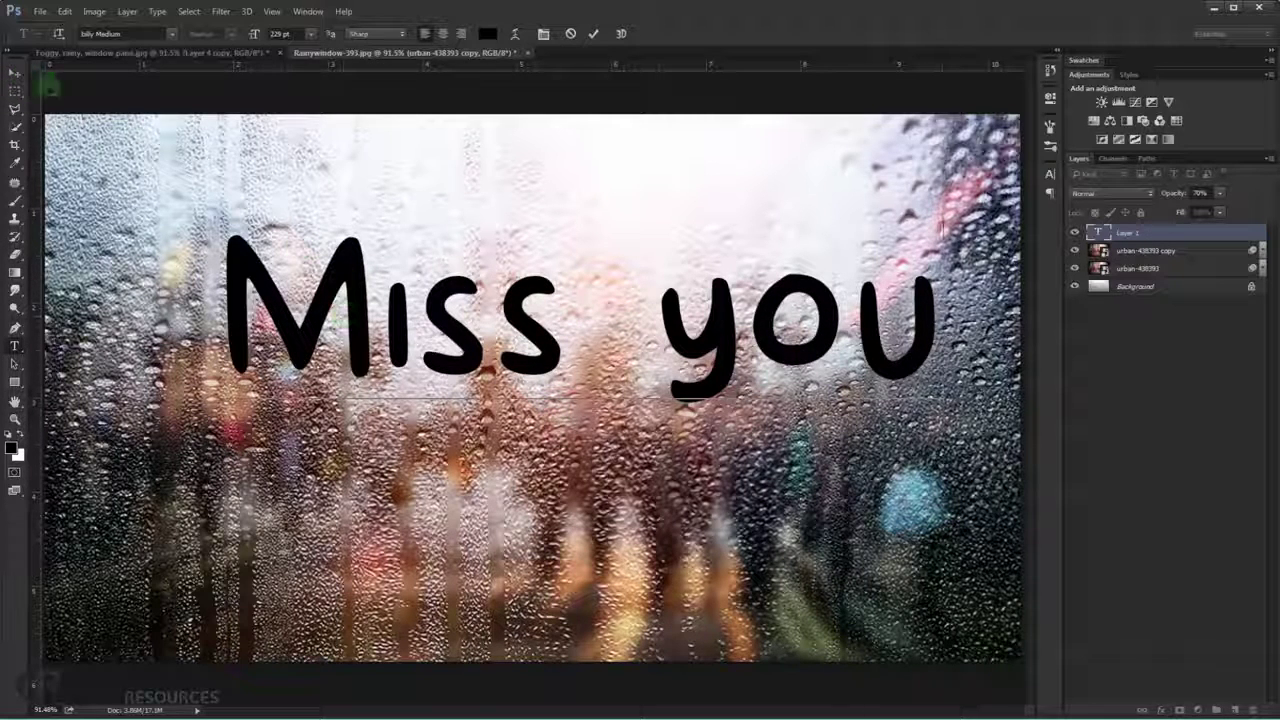
click(15, 73)
mouse_move(337, 257)
mouse_down()
mouse_move(300, 368)
mouse_move(299, 344)
mouse_up()
key(ctrl+a)
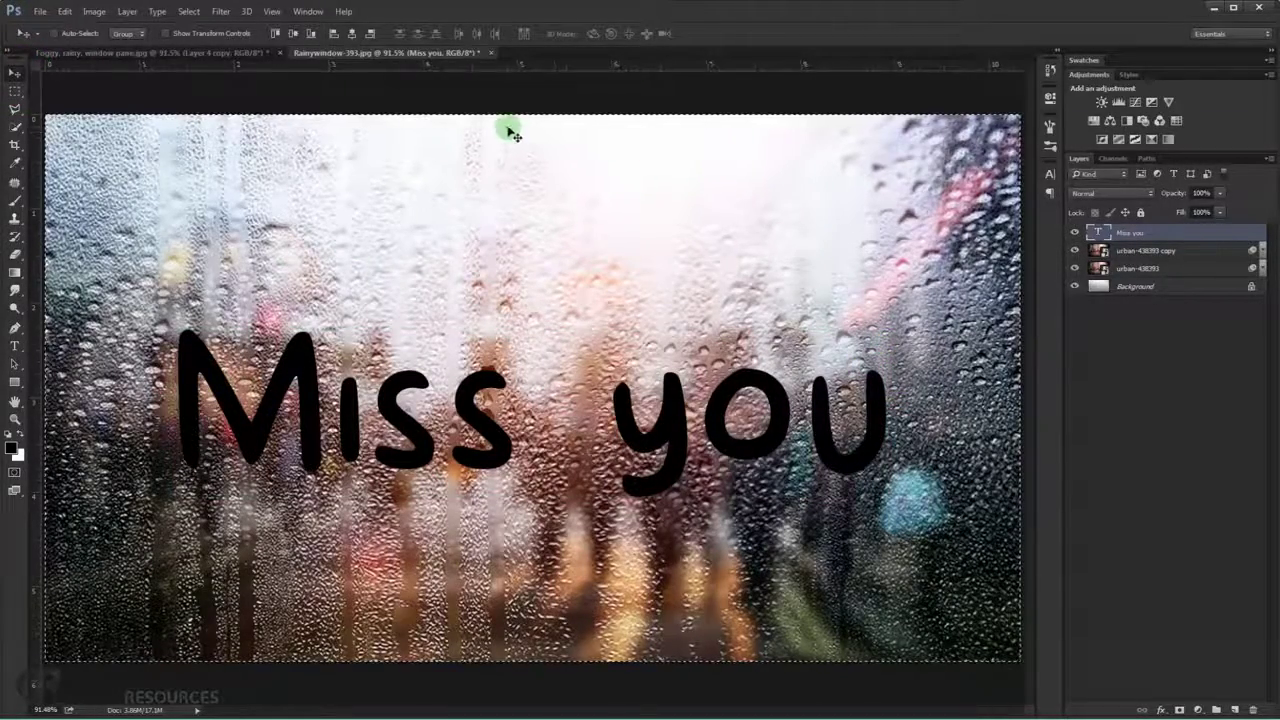
Centre 'Miss you' vertically and horizontally, then move its layer beneath both urban-438393 layers.
click(292, 35)
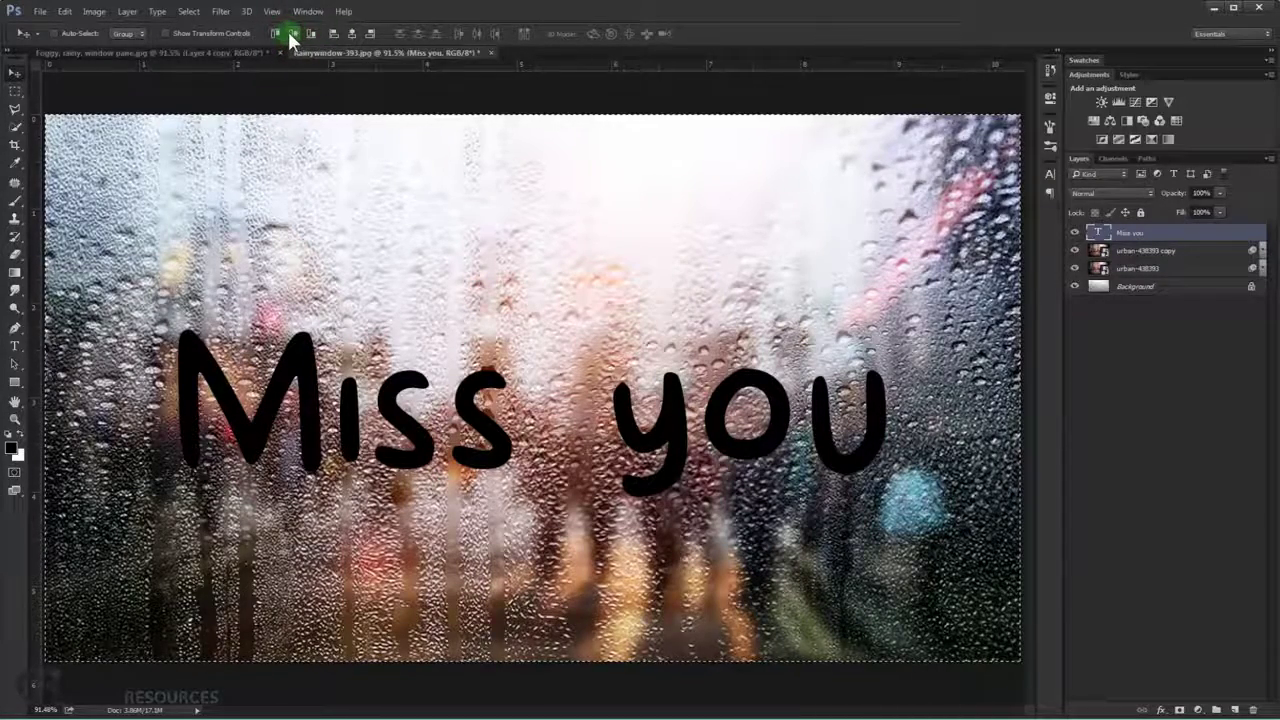
click(293, 35)
click(352, 34)
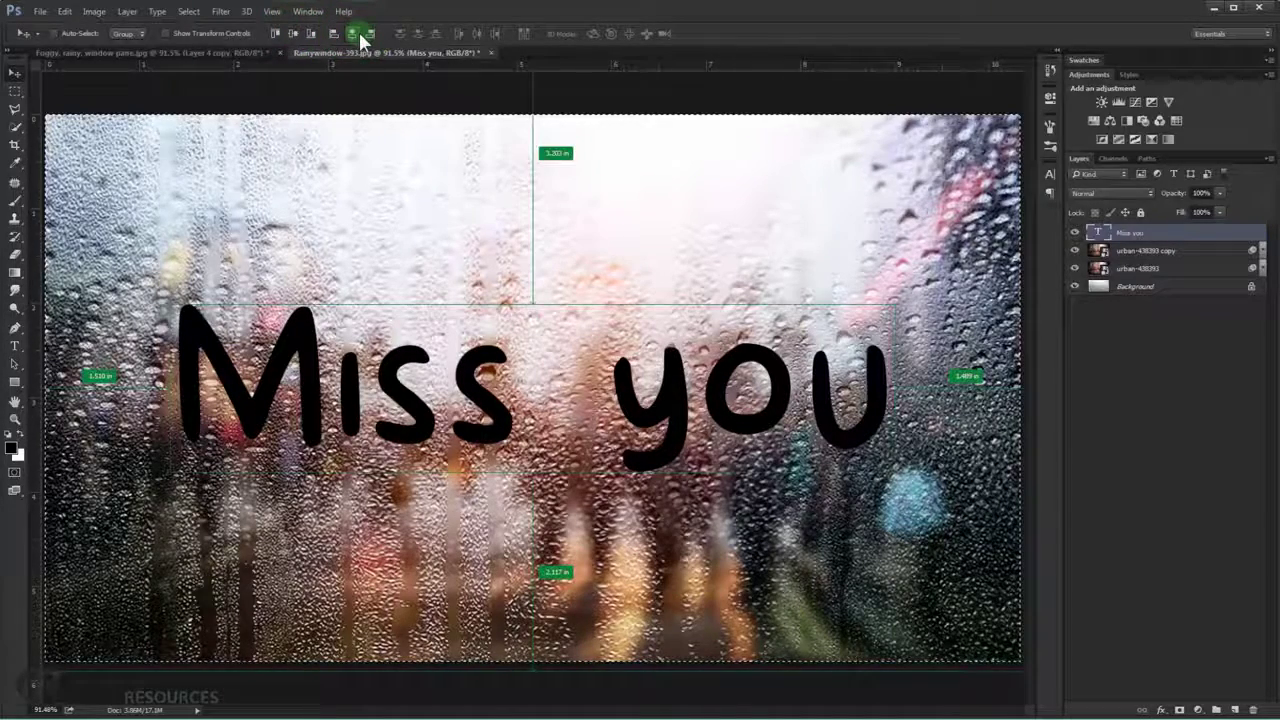
key(ctrl+d)
click(567, 472)
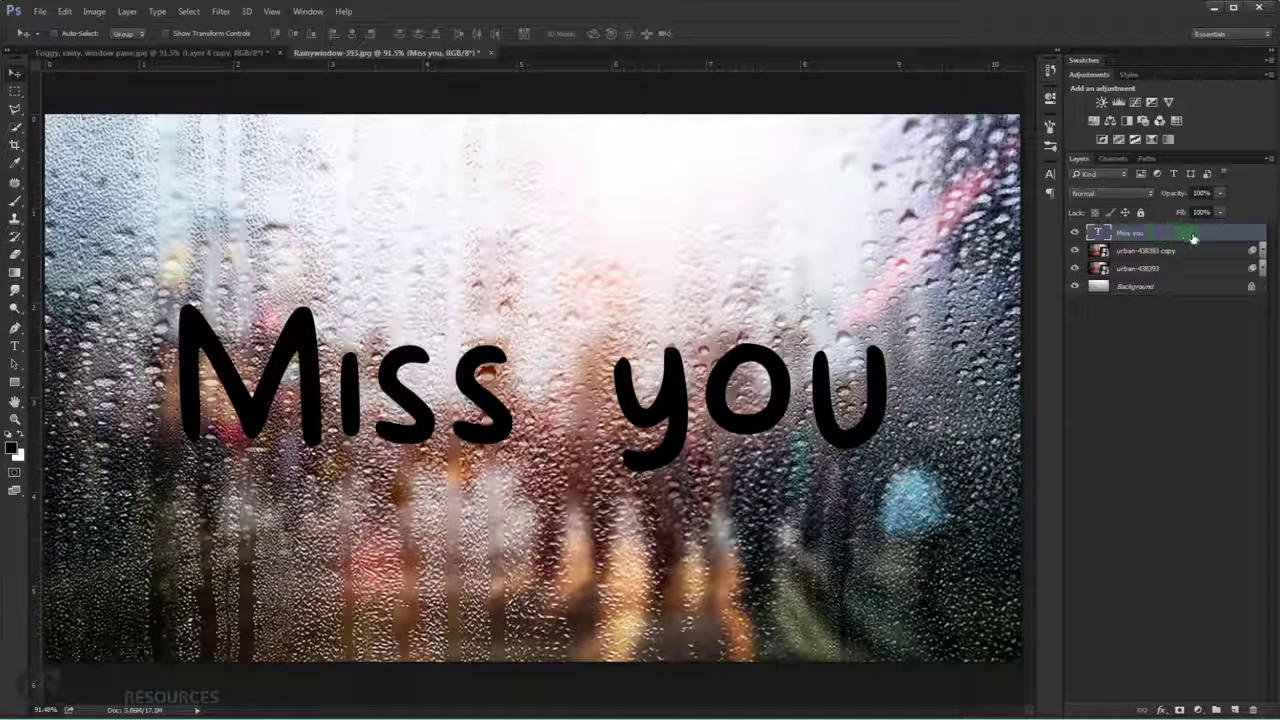
drag(1160, 234, 1155, 271)
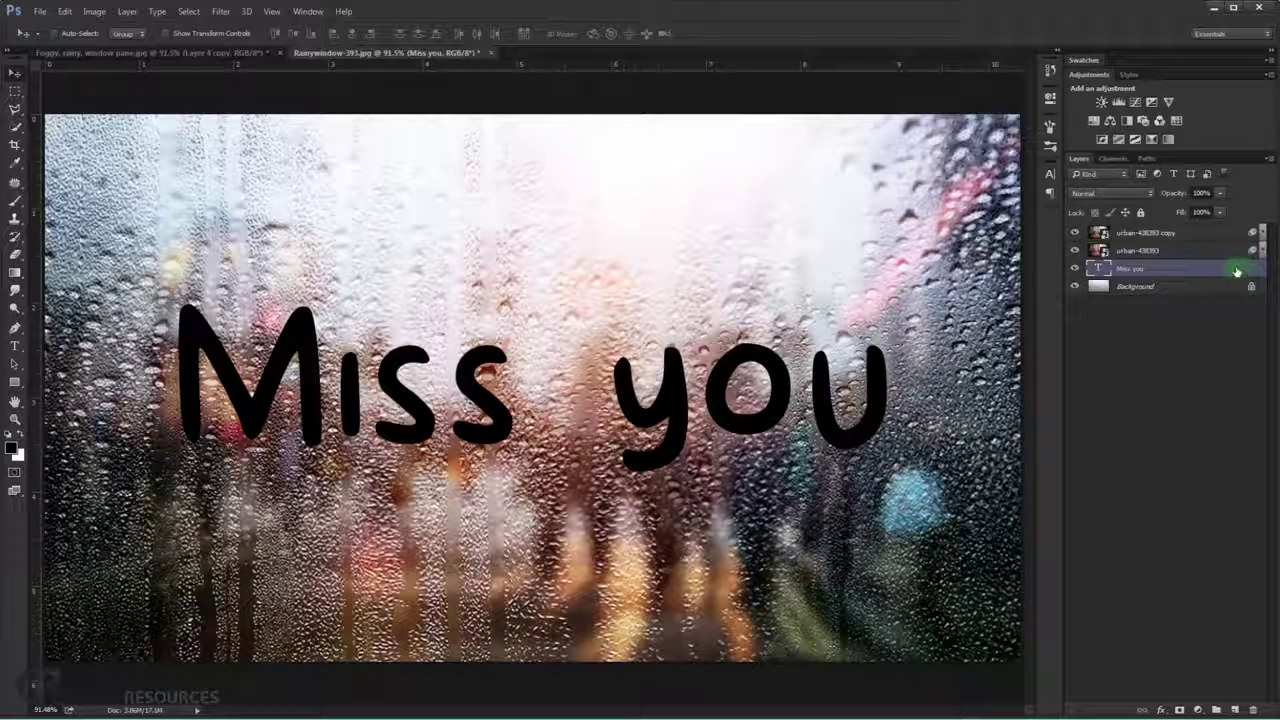
Convert the 'Miss you' layer to a smart object from its layer context menu.
right_click(1207, 273)
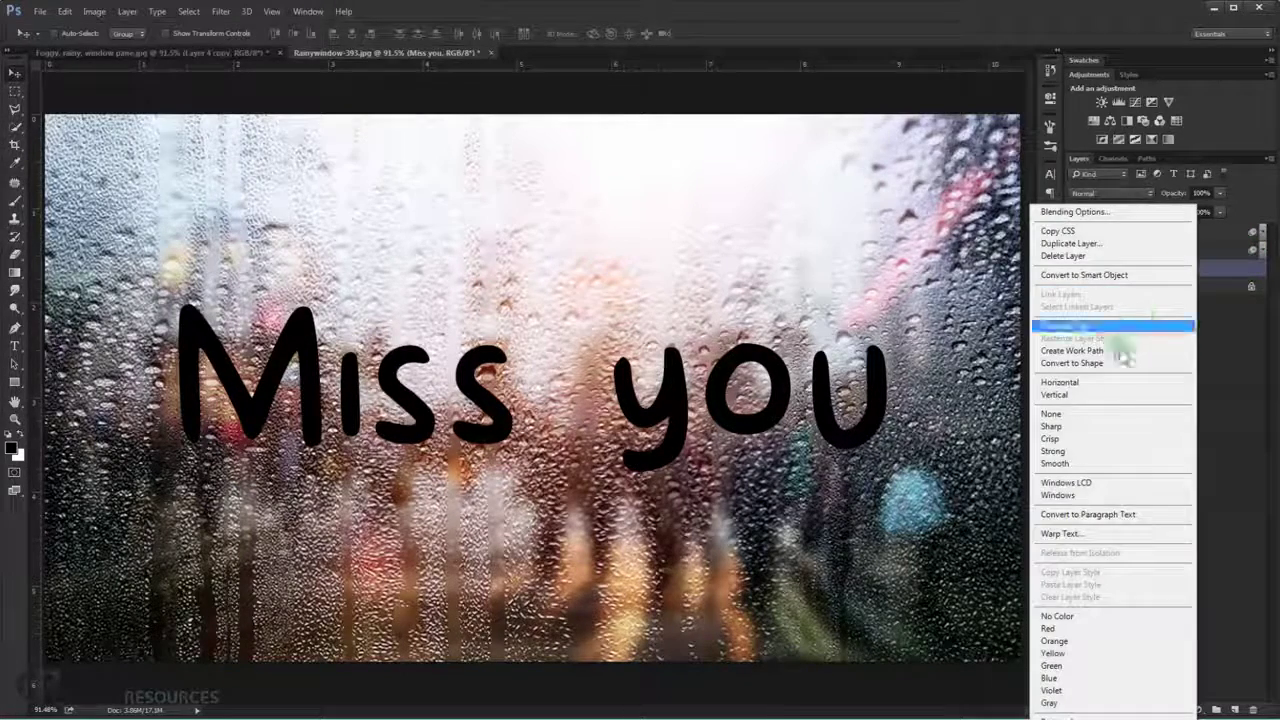
click(1100, 274)
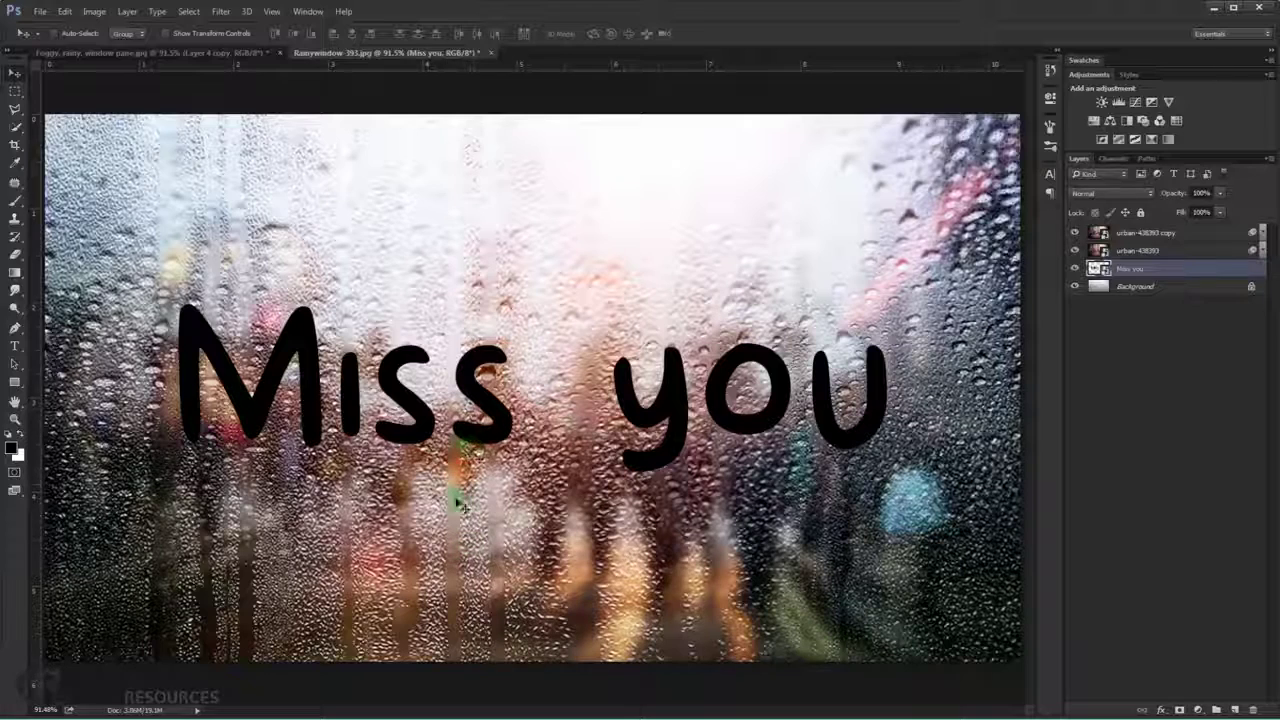
Open Liquify on the 'Miss you' lettering with a 64-size Forward Warp brush.
click(220, 11)
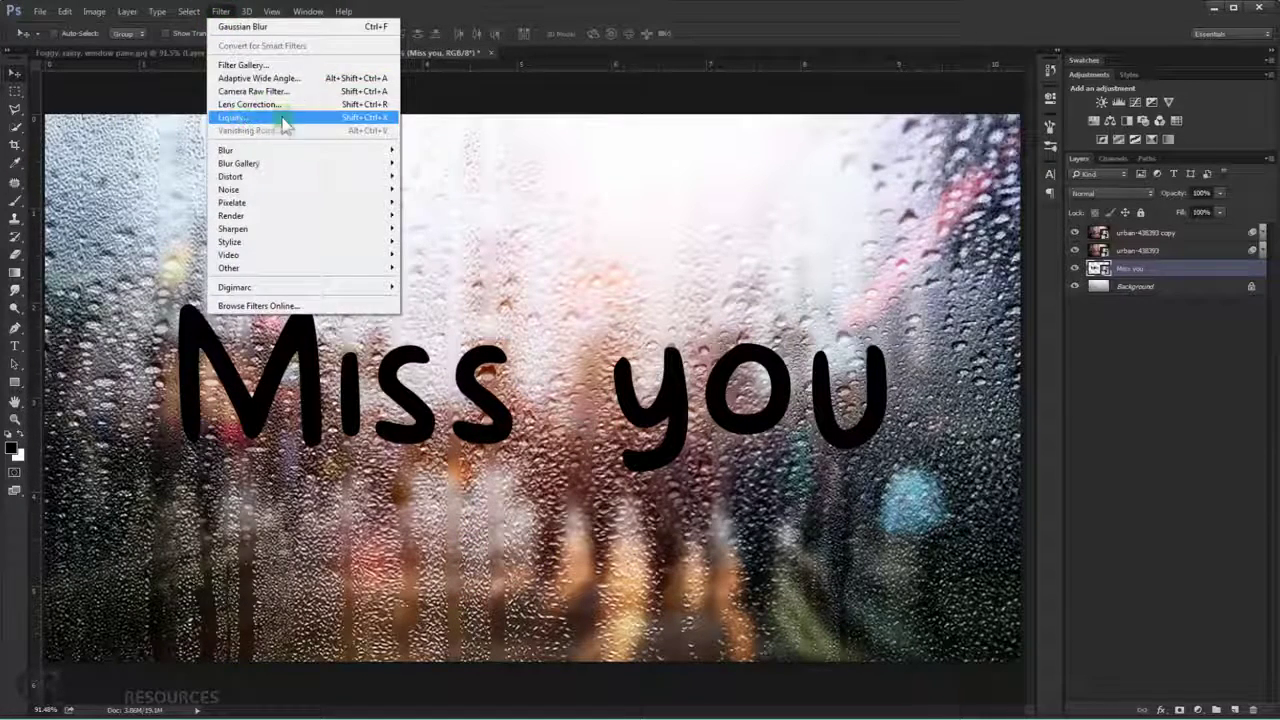
click(280, 117)
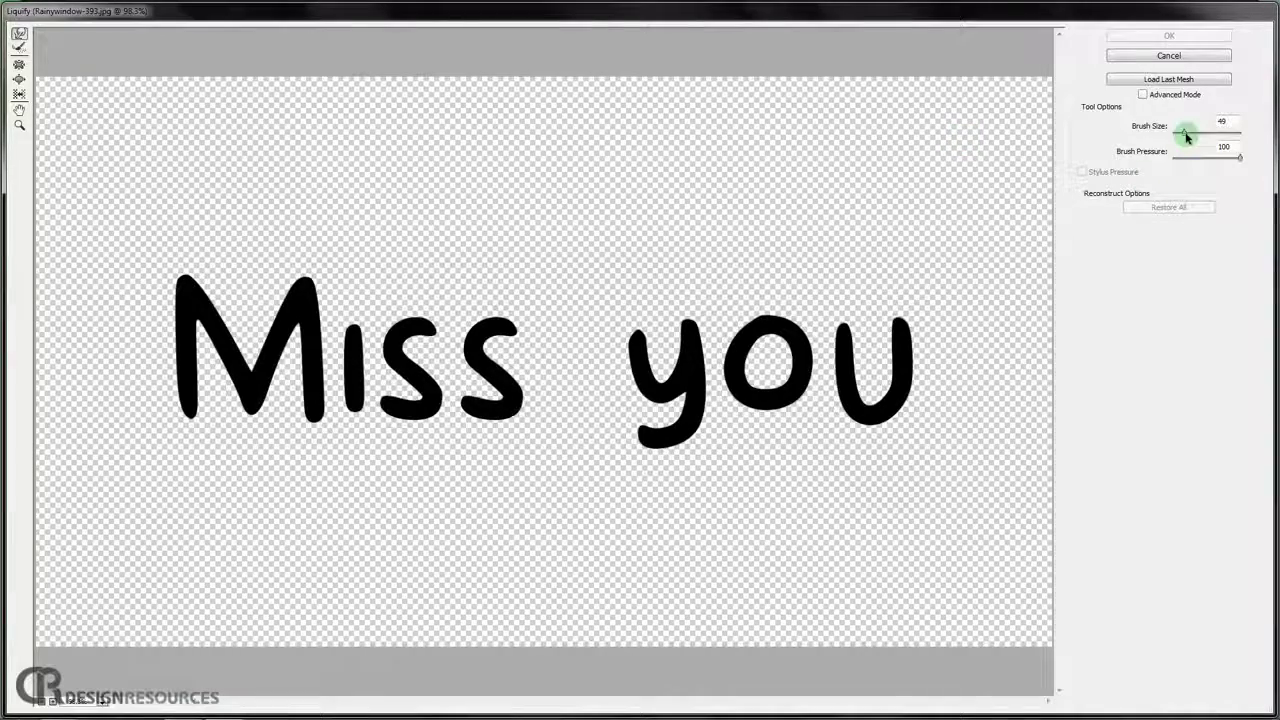
drag(1187, 133, 1184, 133)
drag(735, 310, 683, 328)
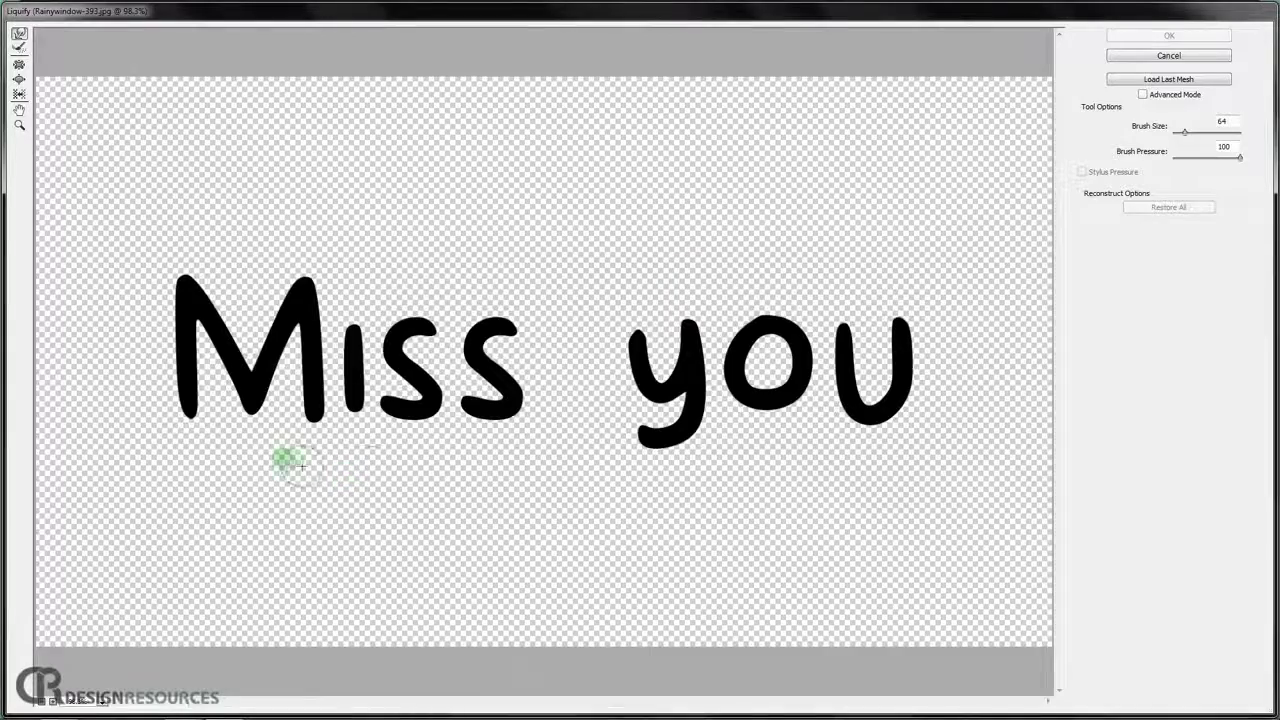
key(ctrl+plus)
drag(257, 432, 300, 446)
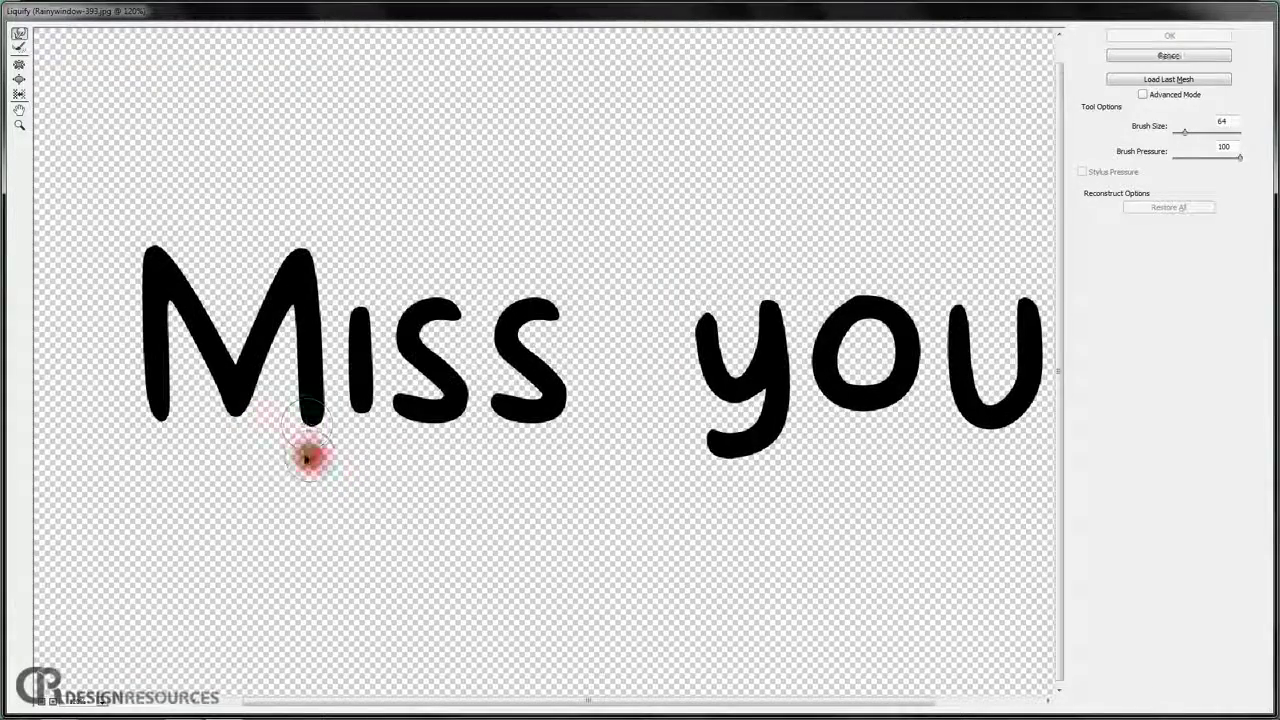
Pull dripping tails down from the bottoms of the i and both s letters.
mouse_move(352, 400)
mouse_down()
mouse_move(354, 486)
mouse_move(370, 410)
mouse_move(351, 500)
mouse_up()
key(ctrl+plus)
mouse_move(320, 385)
mouse_down()
mouse_move(337, 337)
mouse_move(320, 277)
mouse_move(306, 294)
mouse_move(316, 375)
mouse_move(286, 343)
mouse_move(309, 491)
mouse_move(270, 411)
mouse_move(249, 509)
mouse_up()
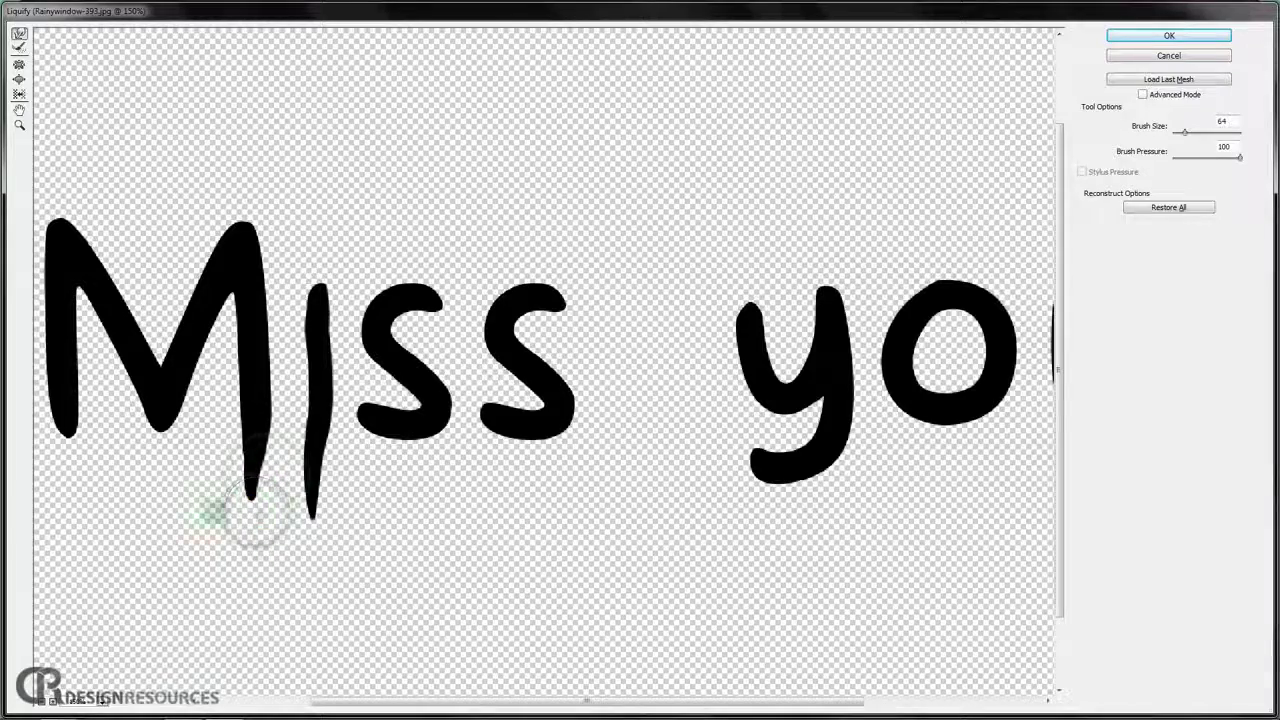
mouse_move(180, 434)
mouse_down()
mouse_move(243, 414)
mouse_move(229, 452)
mouse_move(266, 443)
mouse_up()
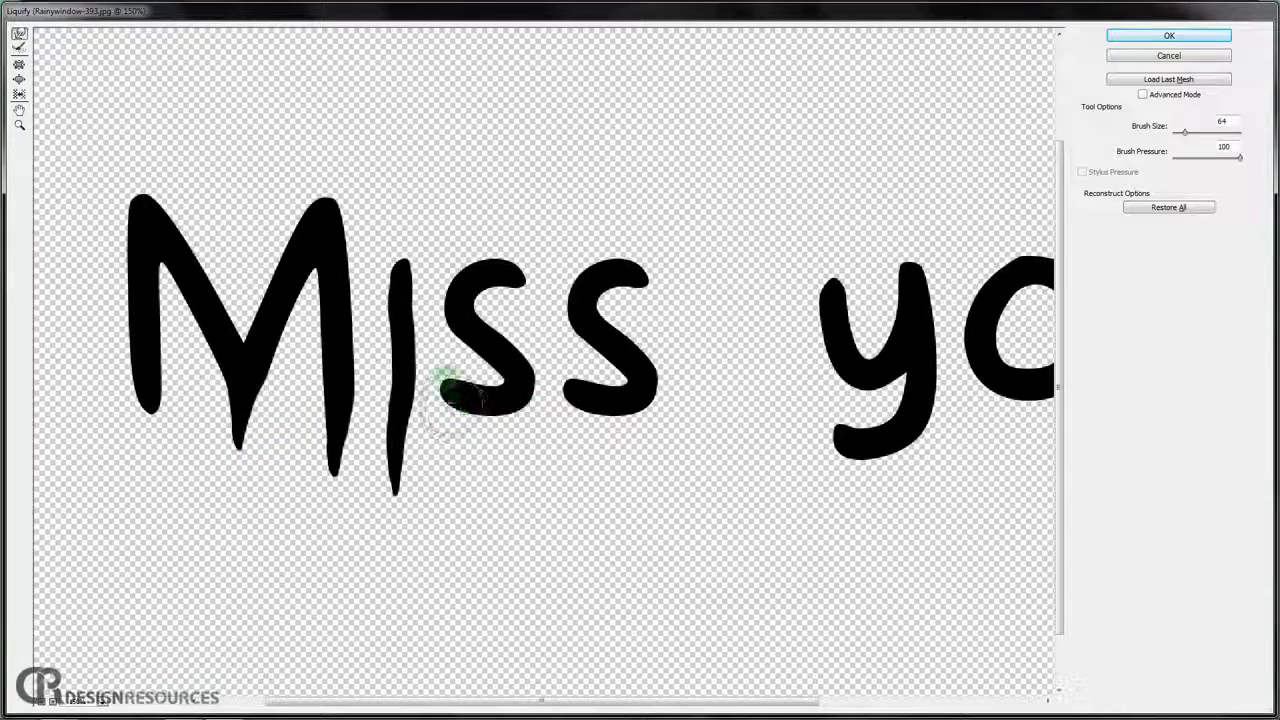
mouse_move(505, 405)
mouse_down()
mouse_move(437, 410)
mouse_move(429, 445)
mouse_up()
mouse_move(571, 429)
mouse_down()
mouse_move(560, 400)
mouse_move(598, 445)
mouse_up()
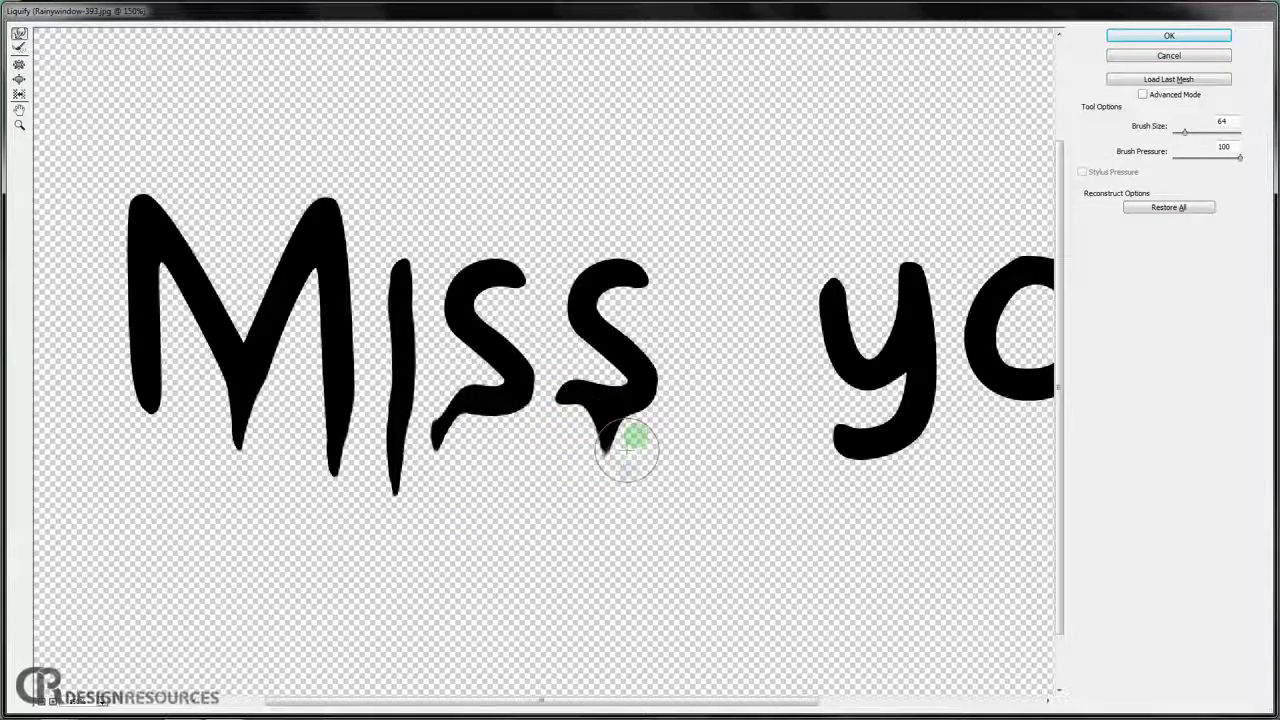
drag(594, 451, 595, 507)
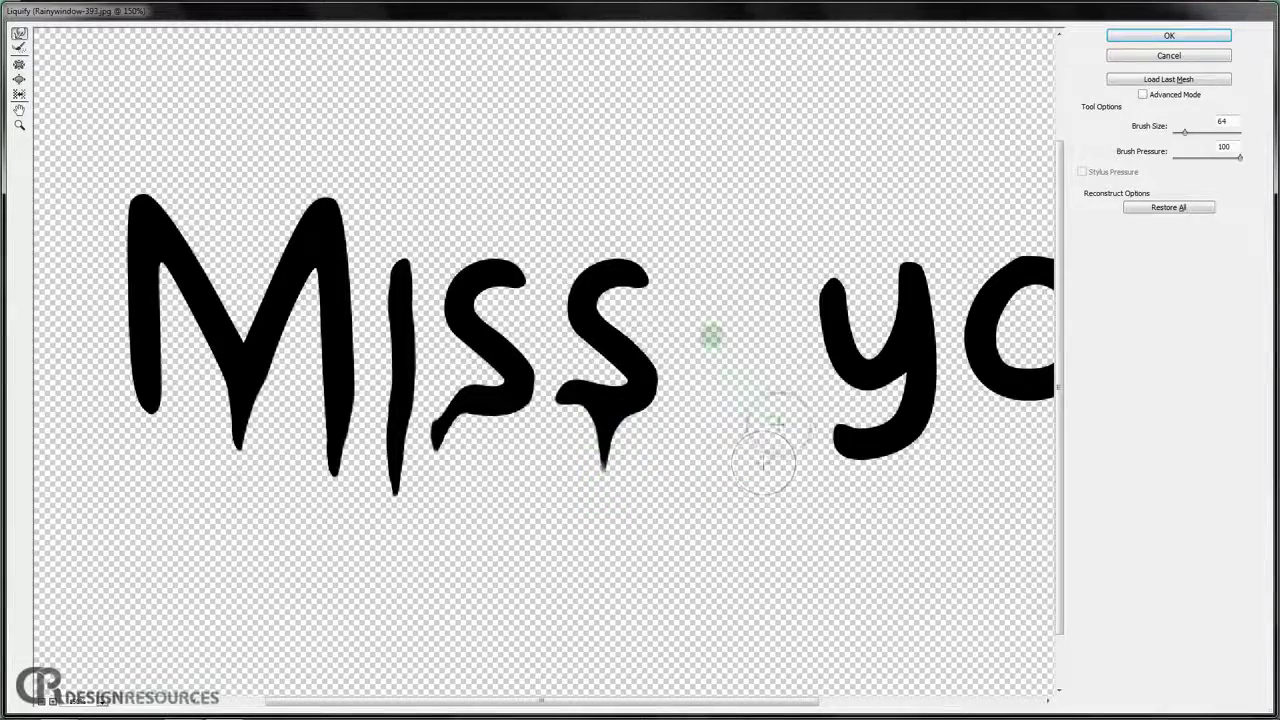
Shorten the drip under the y, then select a larger Reconstruct brush.
mouse_move(820, 443)
mouse_down()
mouse_move(725, 385)
mouse_move(694, 480)
mouse_up()
drag(702, 432, 686, 366)
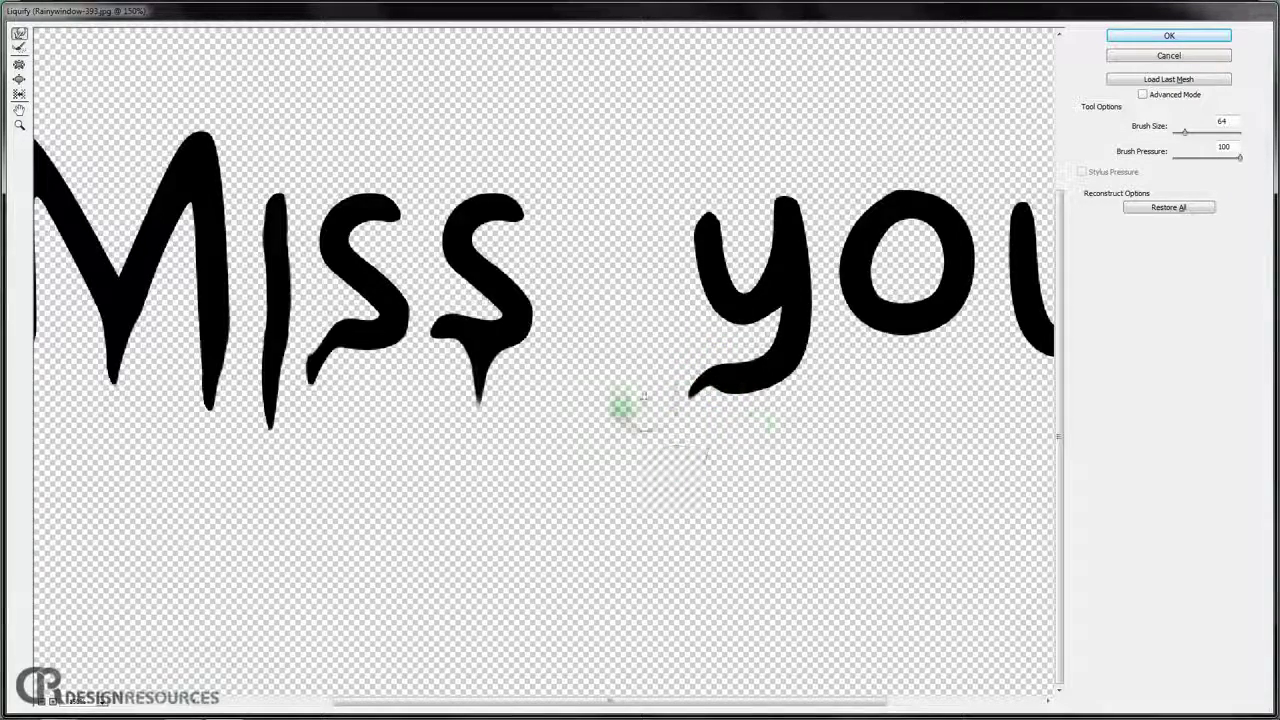
drag(491, 366, 543, 371)
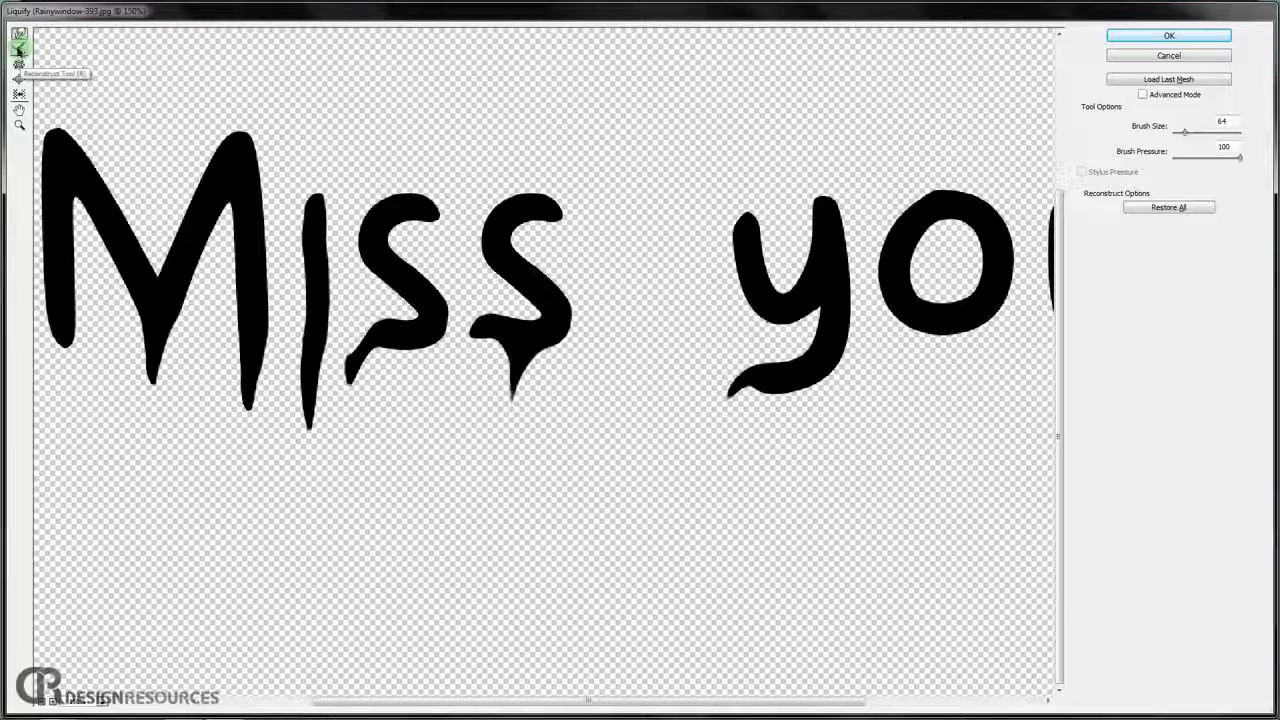
click(18, 50)
mouse_move(580, 476)
mouse_down()
mouse_move(438, 456)
mouse_move(489, 437)
mouse_move(551, 375)
mouse_up()
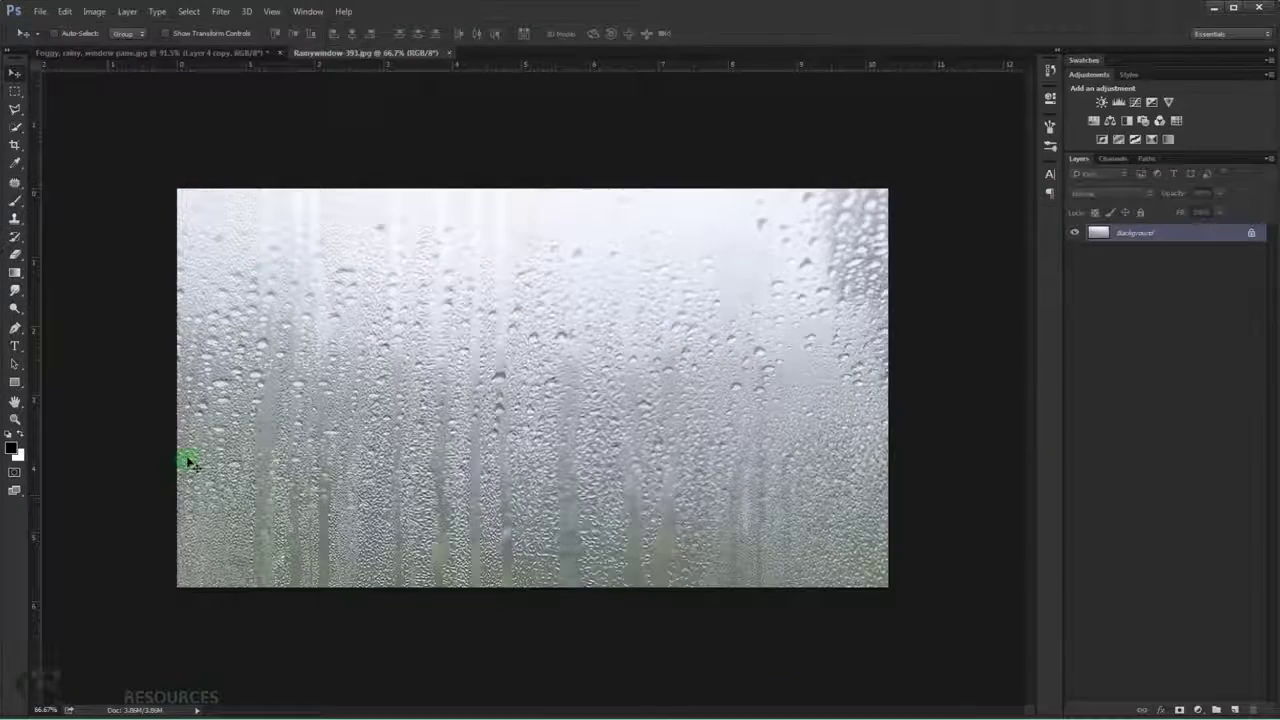
Drag urban-438393.jpg from Explorer into the Rainywindow-393.jpg document.
key(ctrl+0)
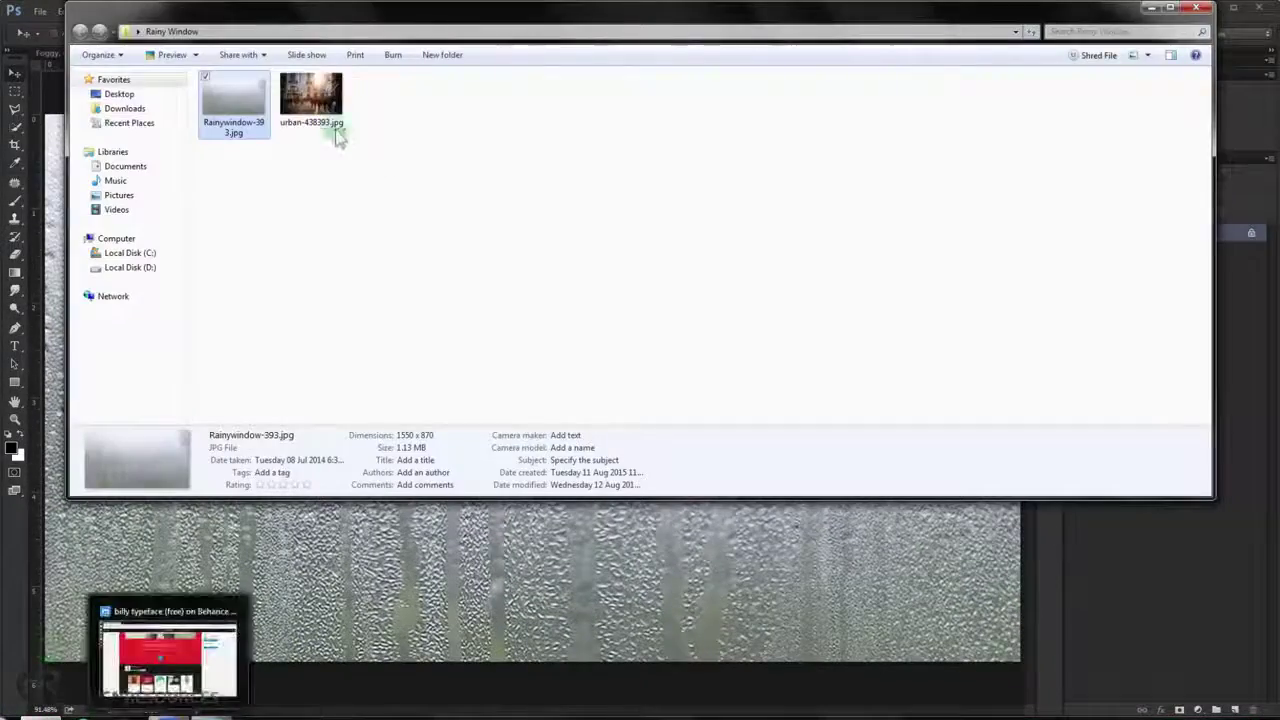
drag(350, 25, 378, 28)
drag(340, 100, 85, 470)
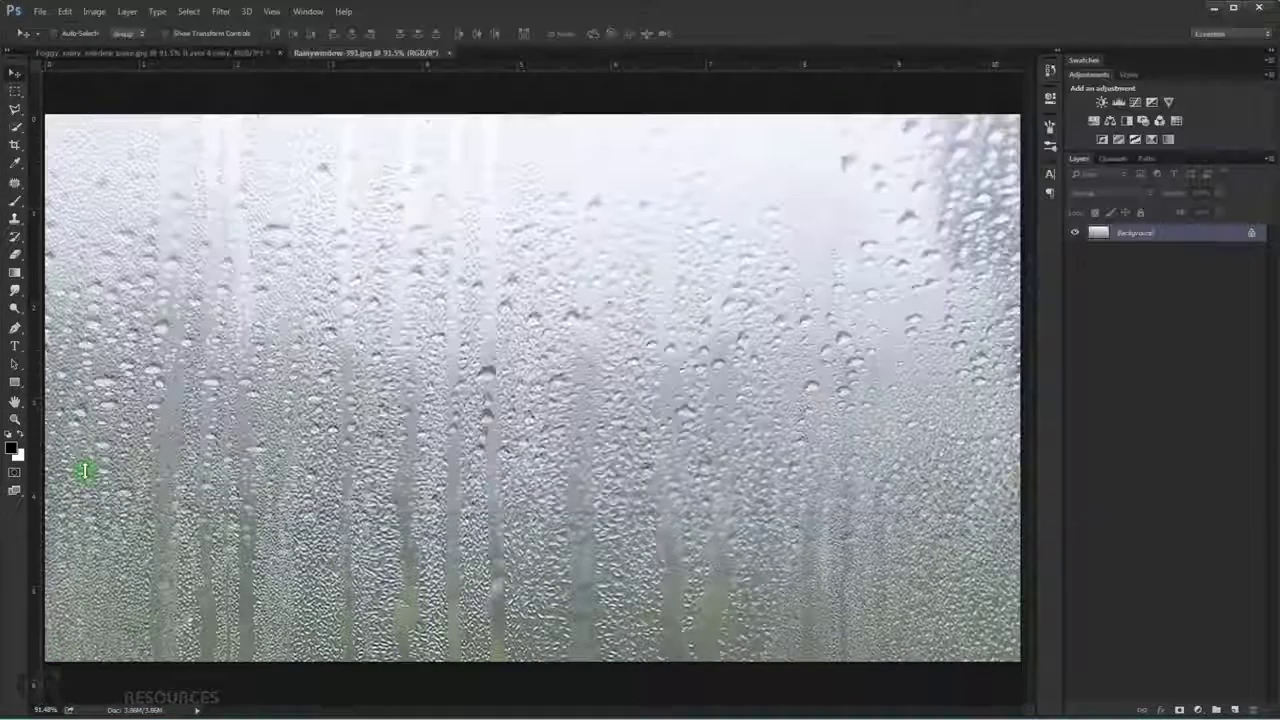
scroll(445, 288, down, 2)
scroll(445, 288, down, 2)
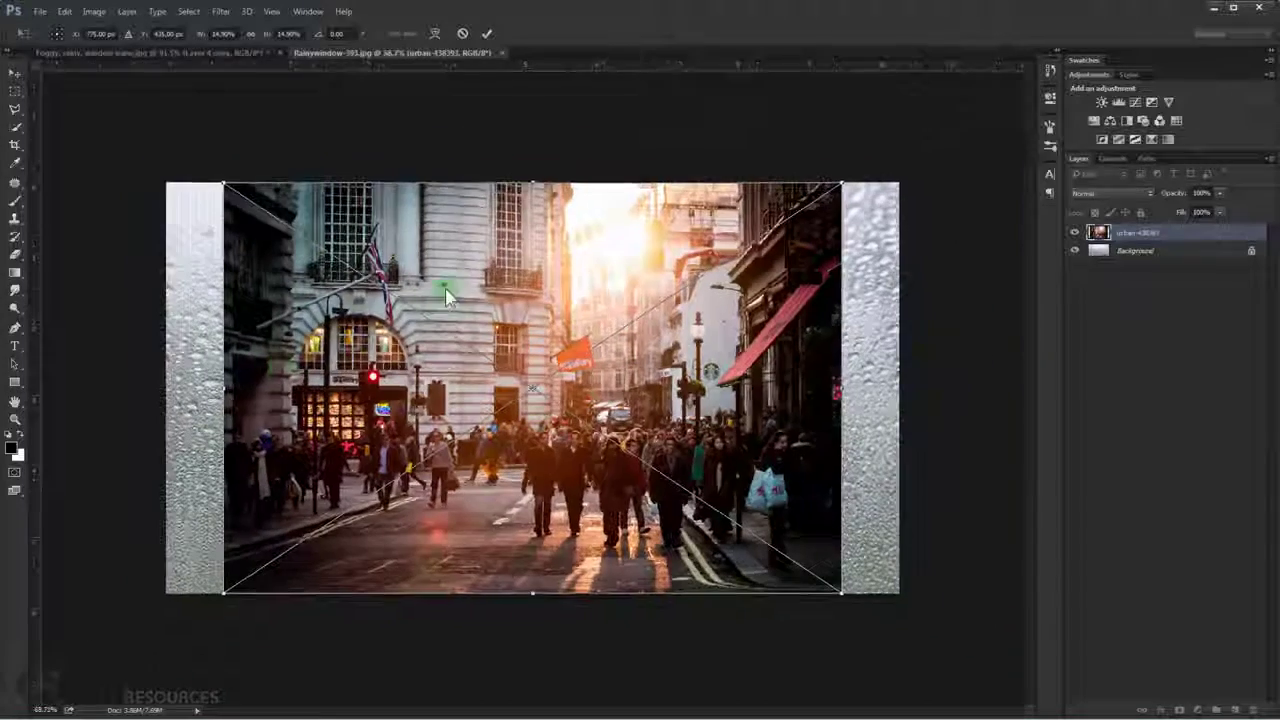
Scale the street photo from its corners to cover the whole canvas and commit.
drag(445, 288, 395, 270)
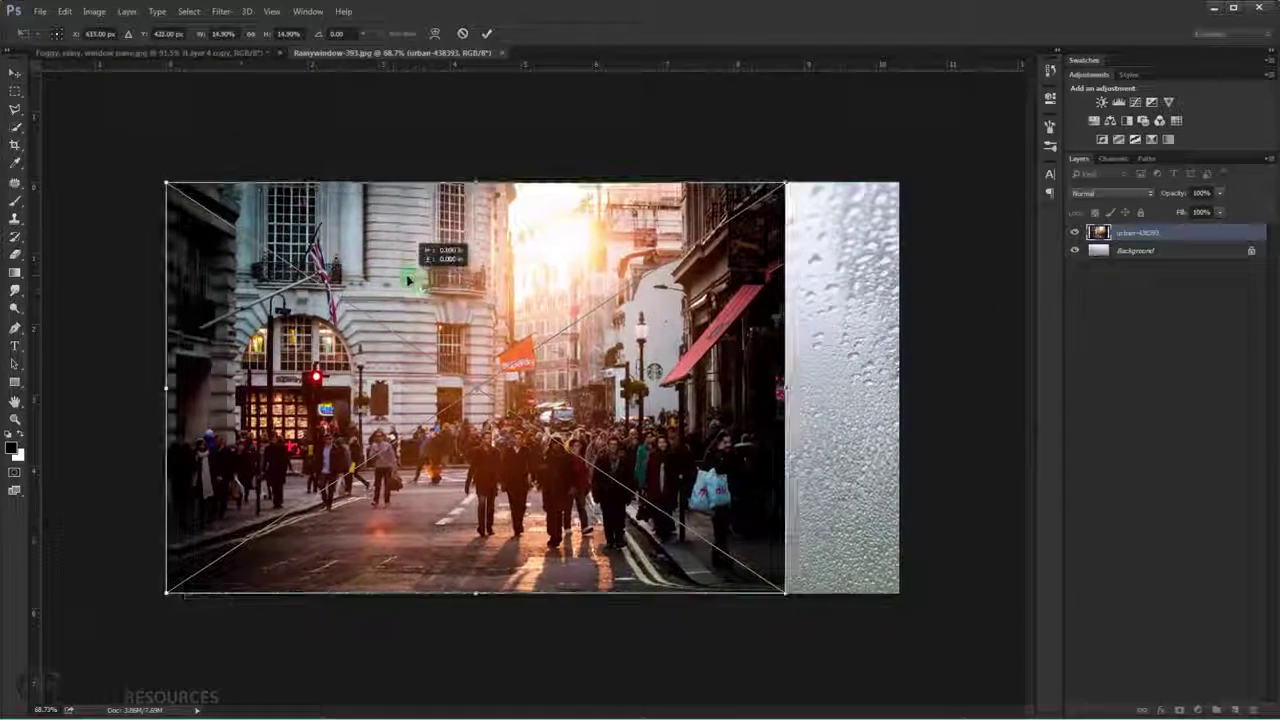
drag(785, 593, 900, 671)
drag(742, 458, 741, 376)
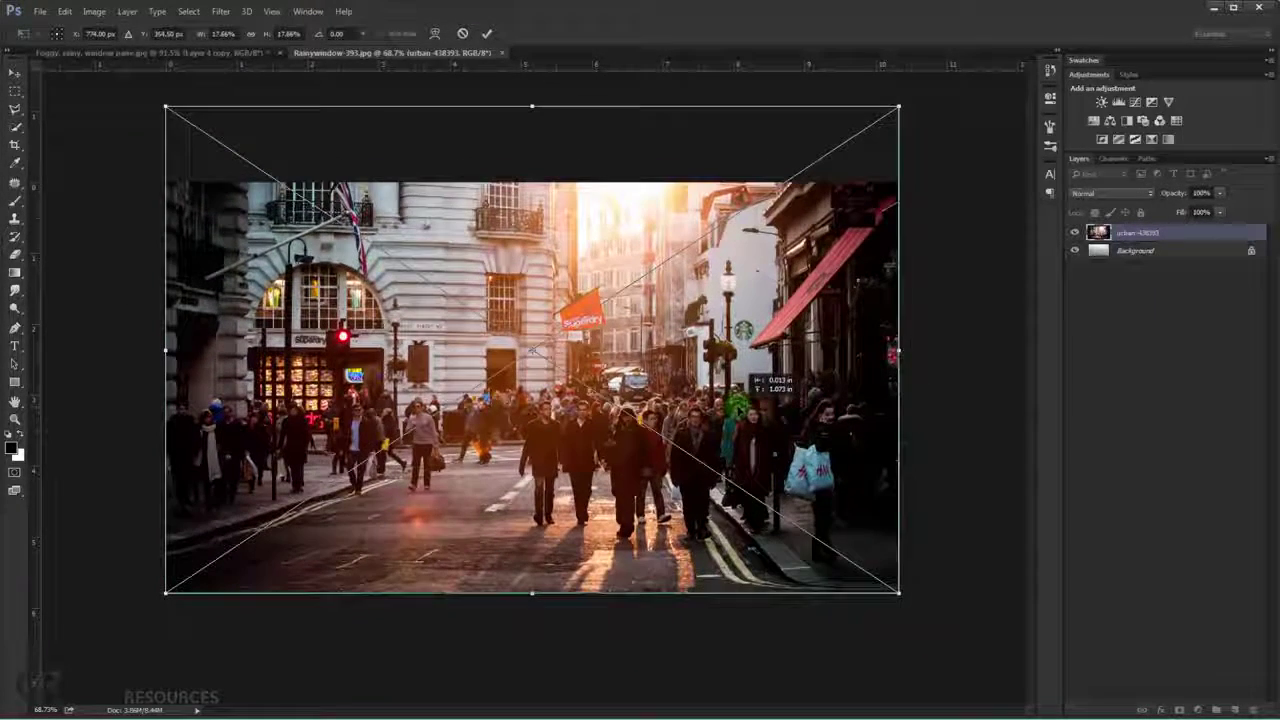
drag(898, 593, 911, 600)
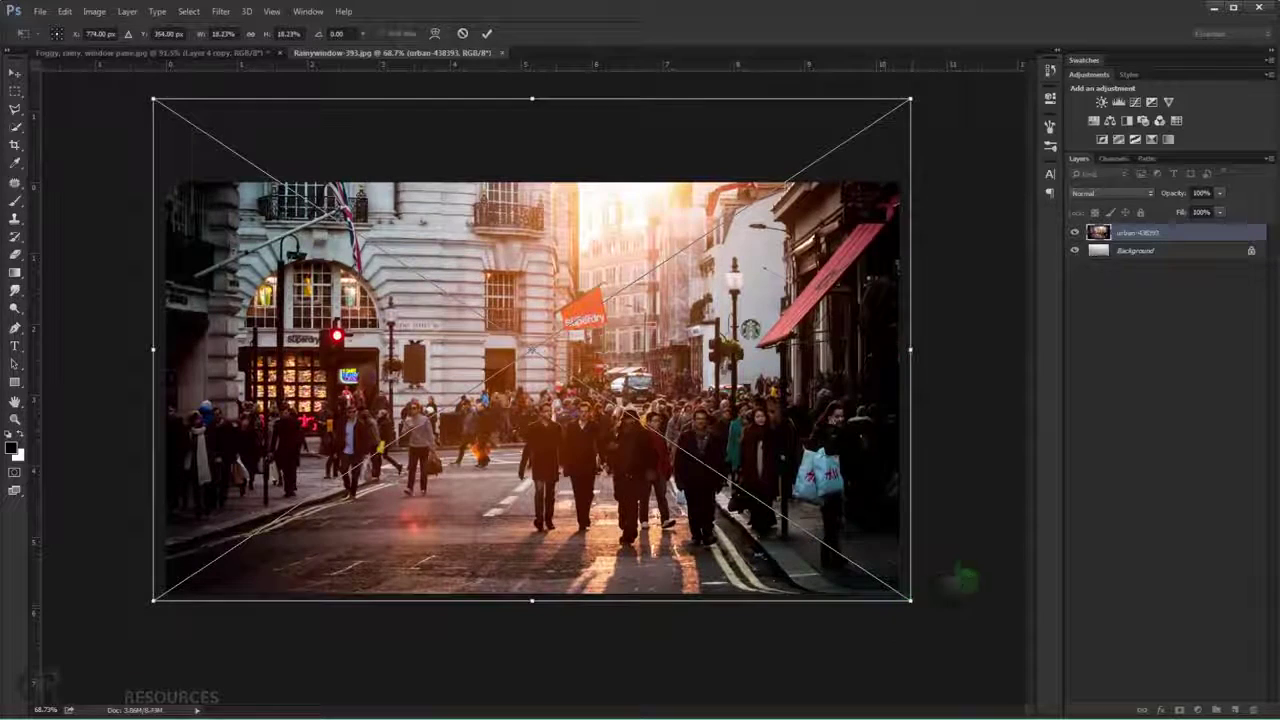
key(Return)
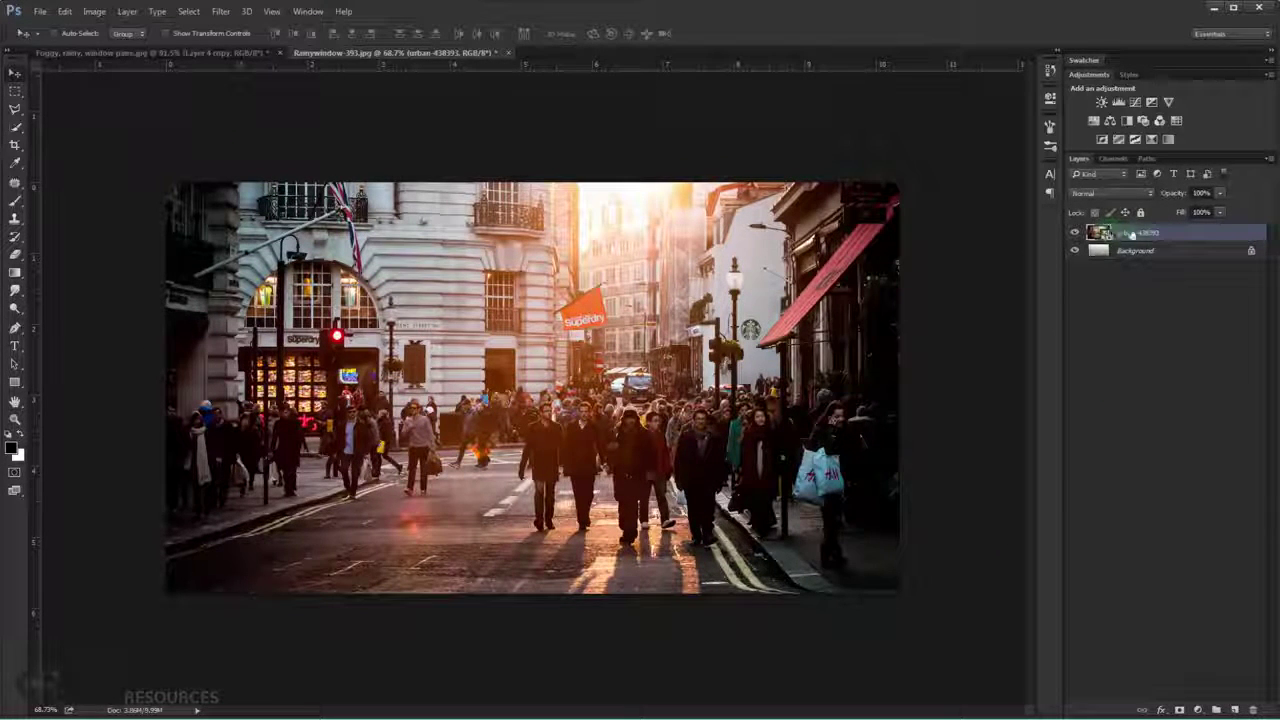
drag(1106, 236, 1125, 238)
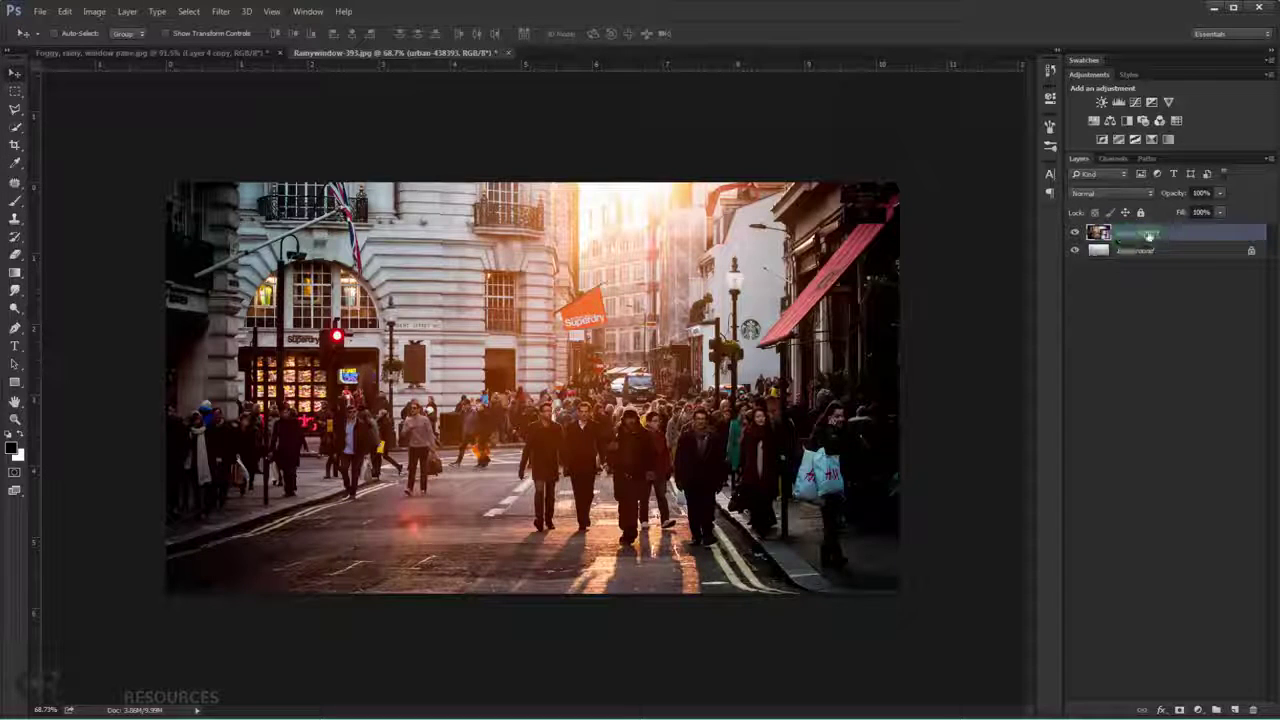
Open the Filter > Blur submenu for the urban-438393 street photo layer.
right_click(1200, 235)
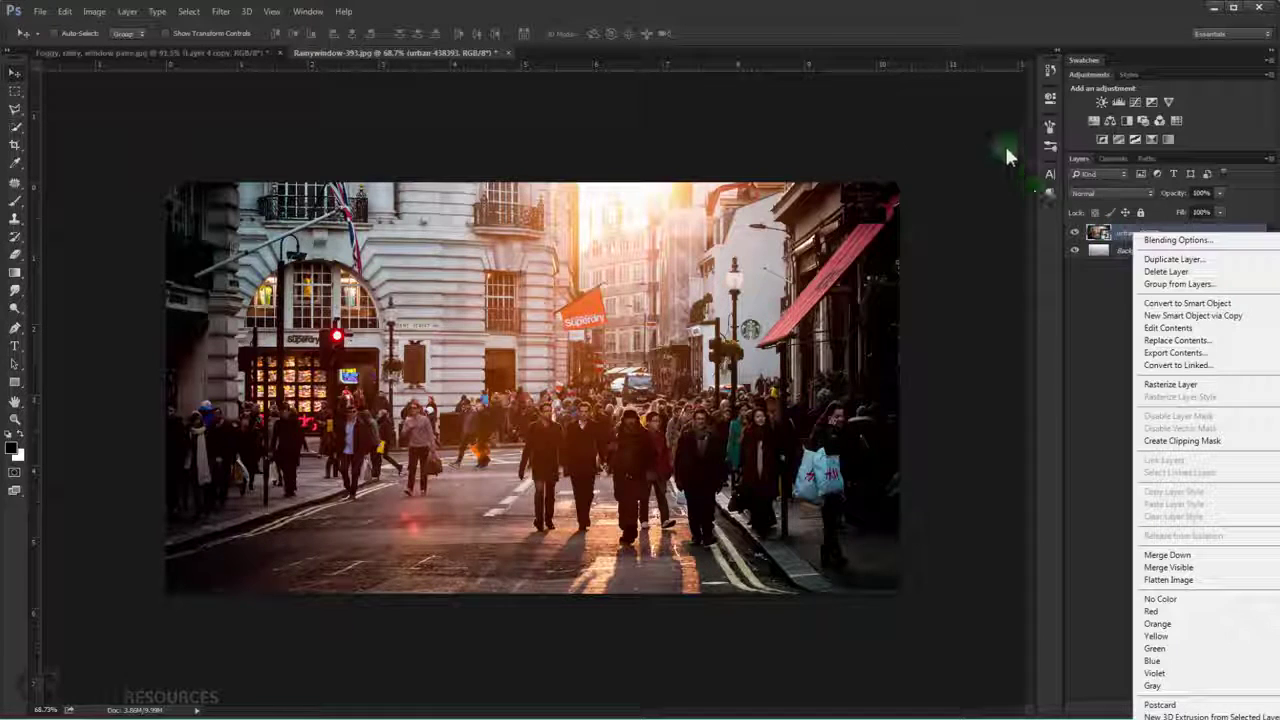
click(973, 40)
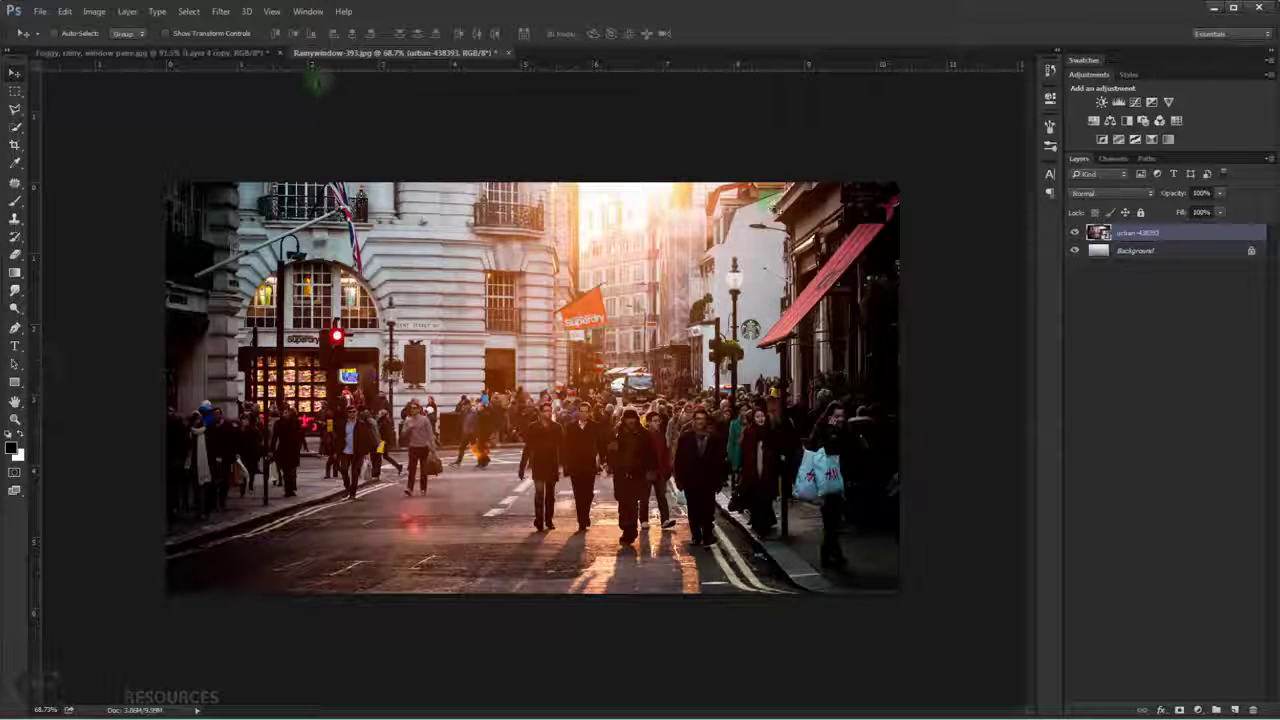
click(220, 11)
mouse_move(226, 150)
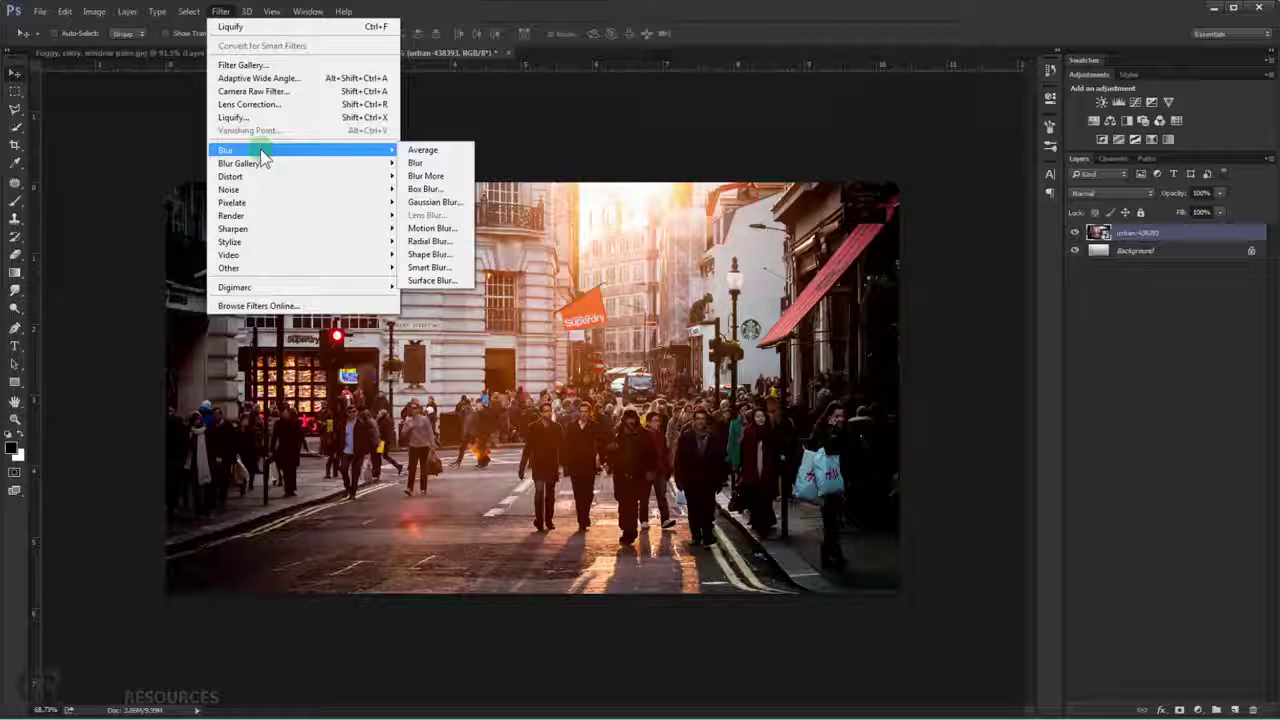
Apply a 10-pixel Gaussian Blur to the urban-438393 street photo layer.
click(435, 201)
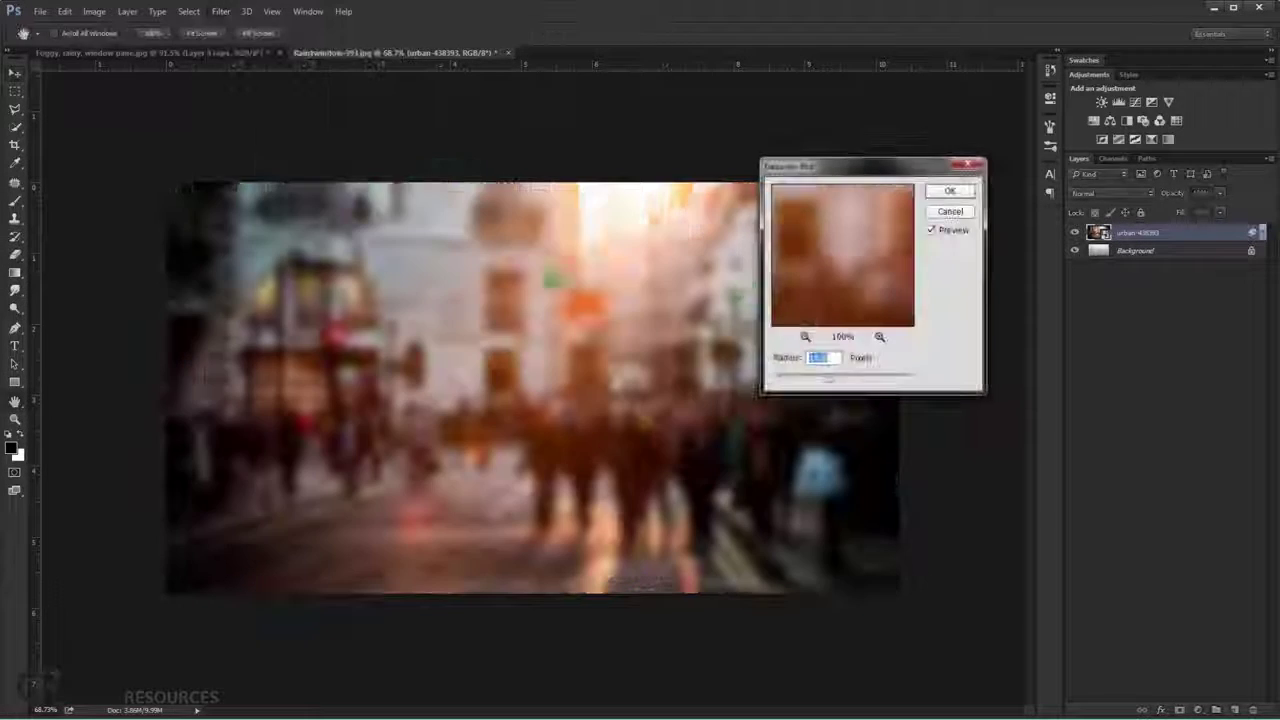
click(830, 380)
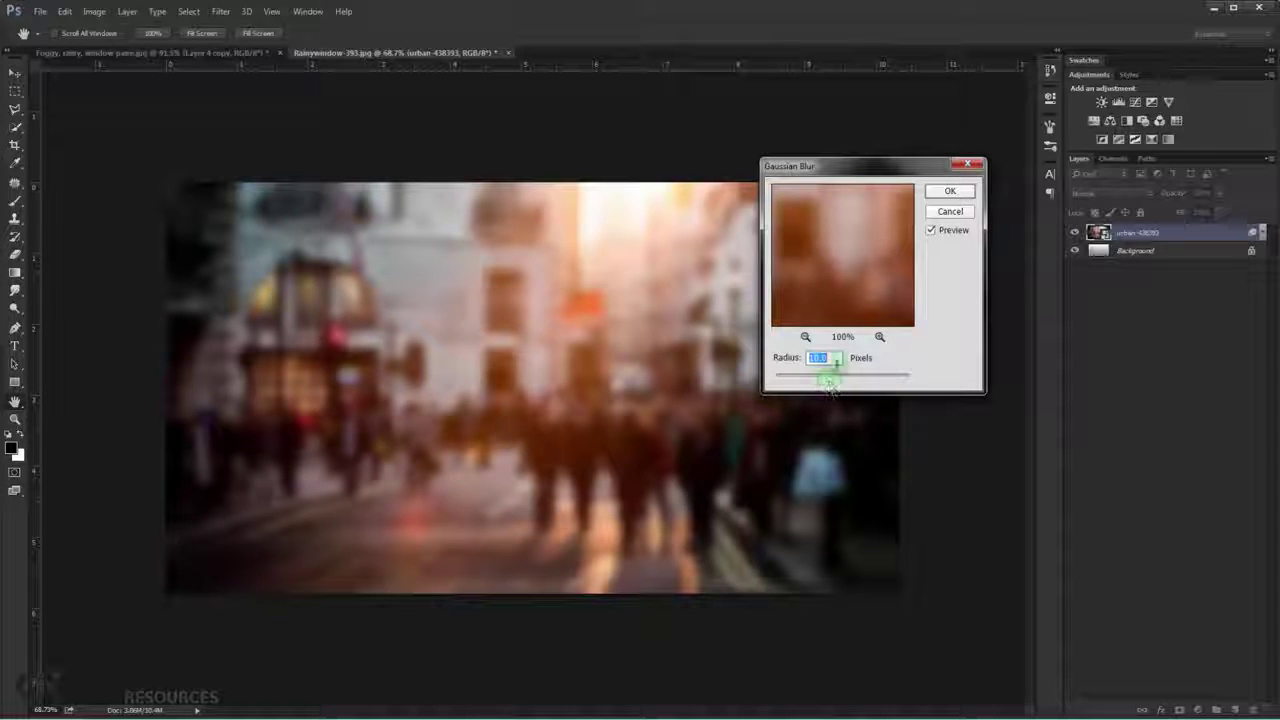
click(950, 190)
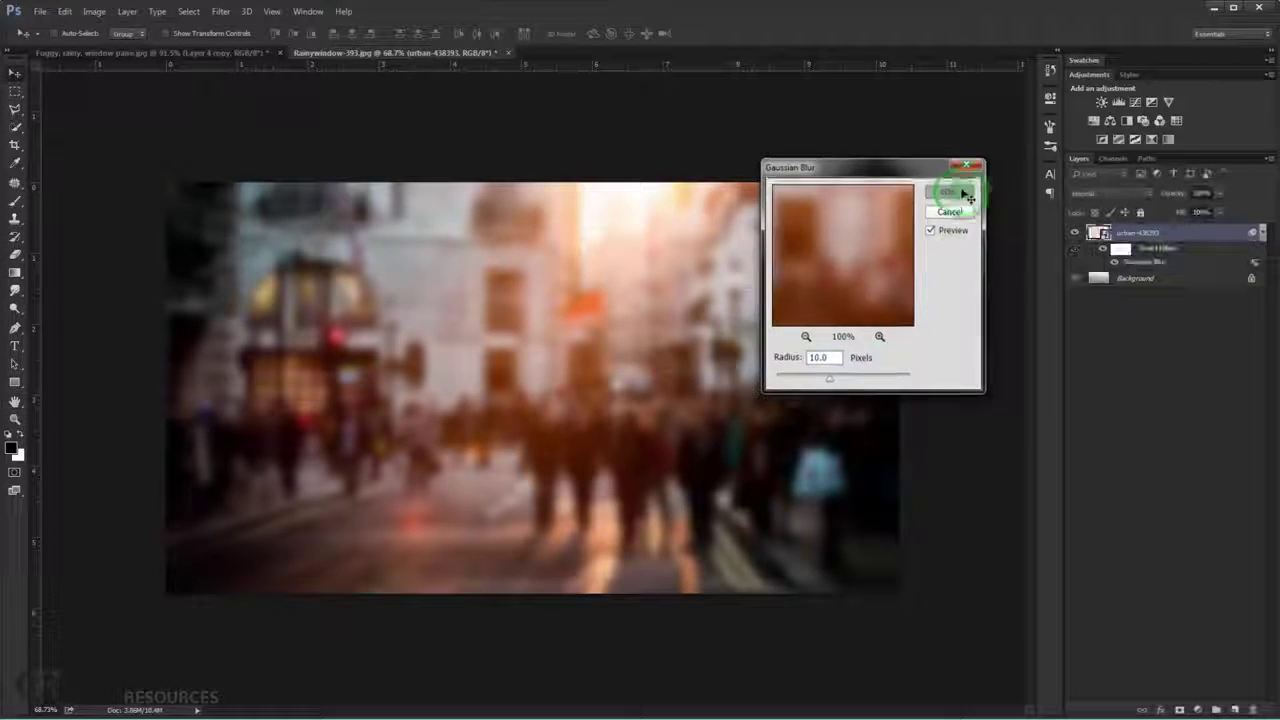
click(1208, 247)
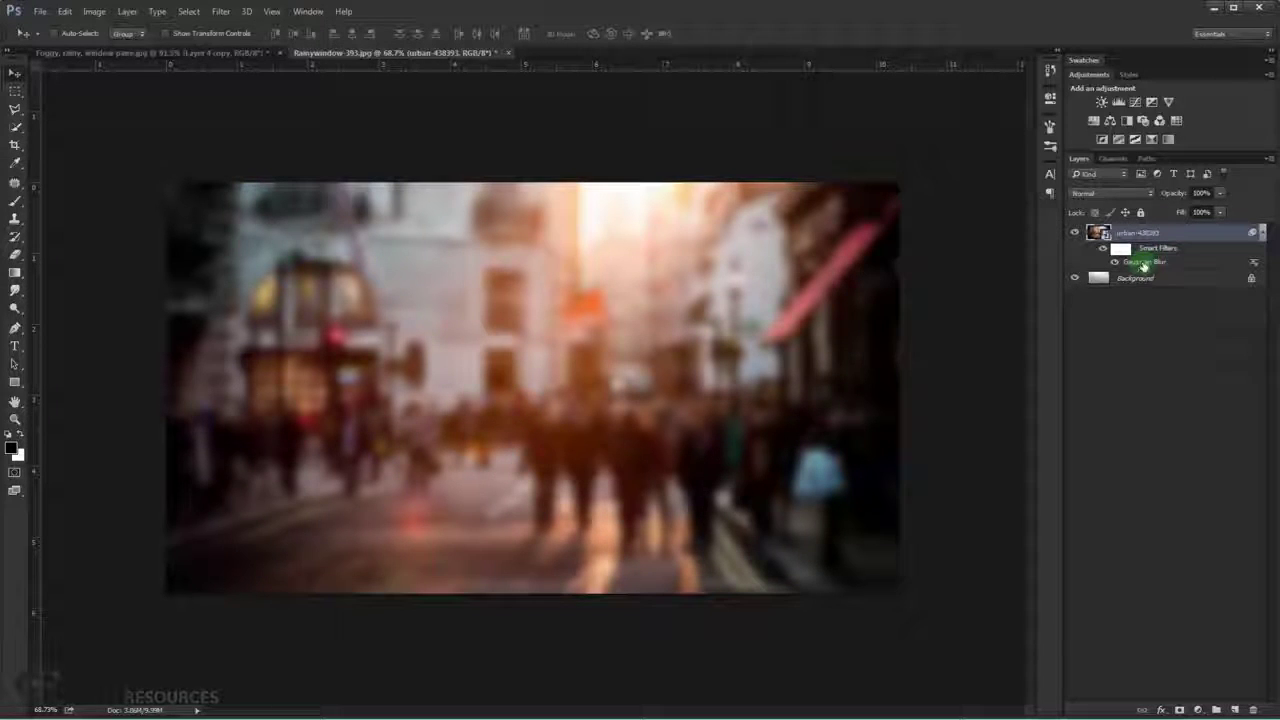
double_click(1148, 263)
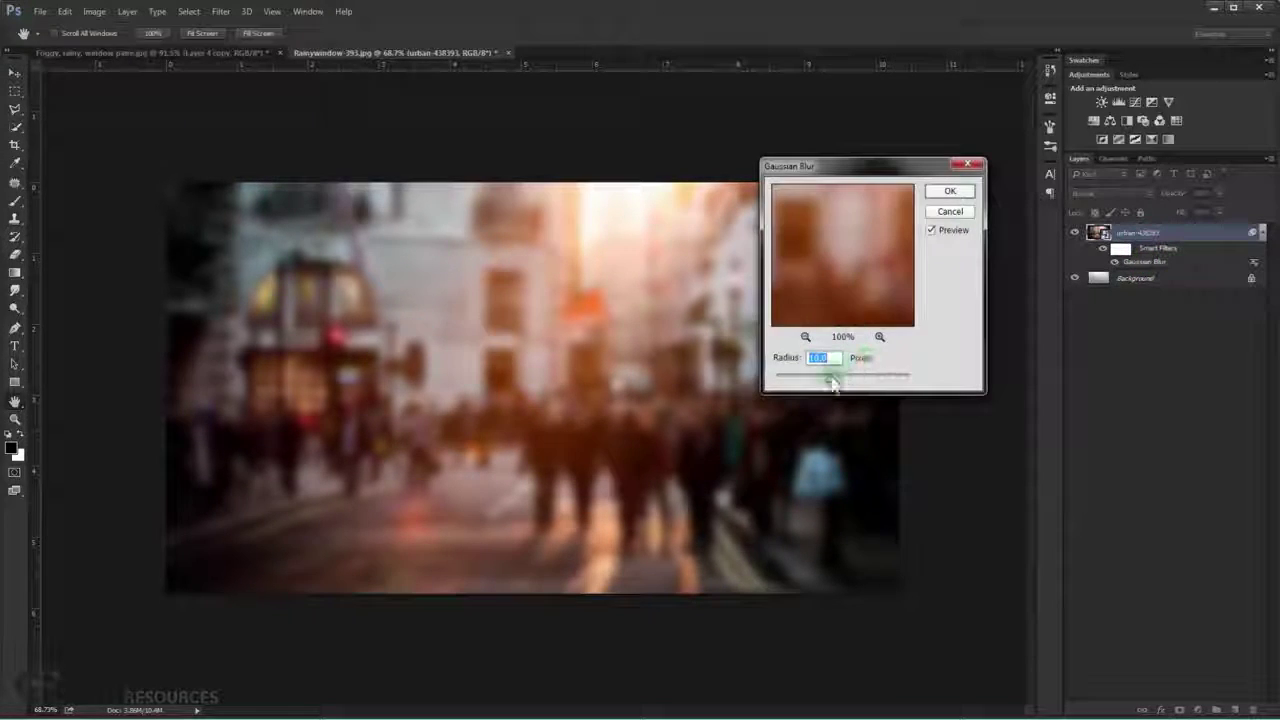
drag(830, 386, 788, 382)
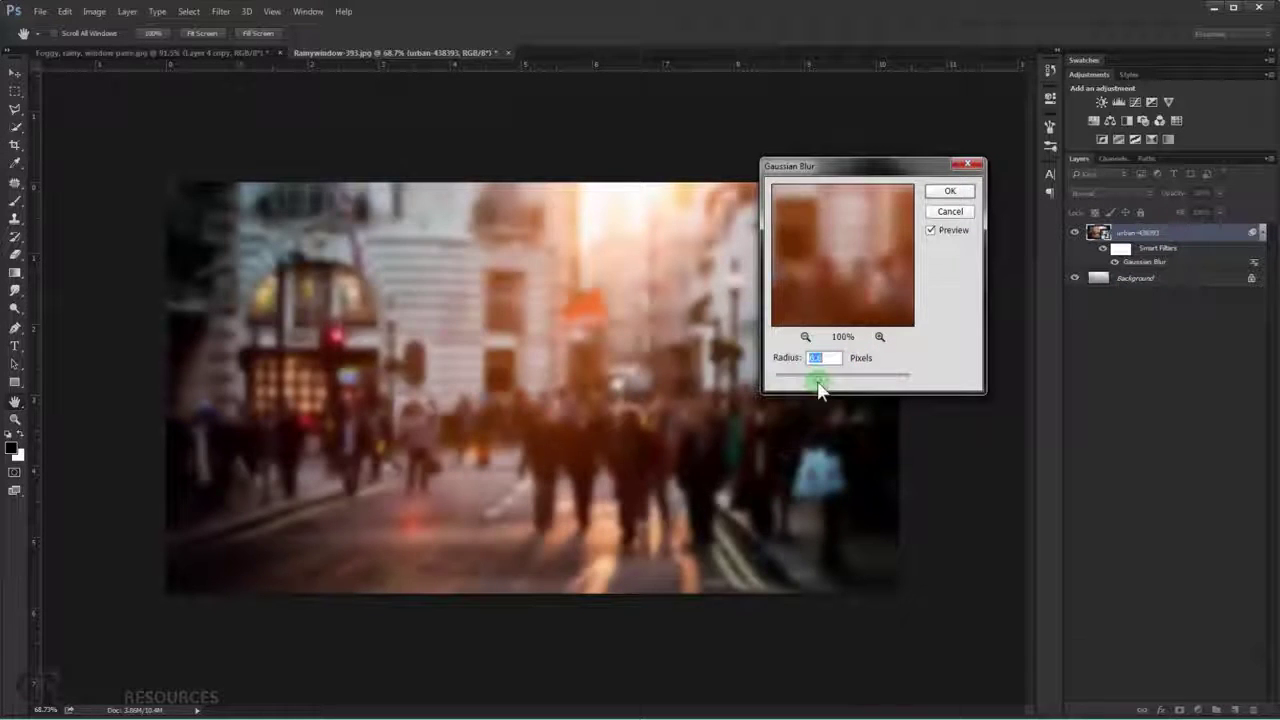
drag(840, 388, 830, 388)
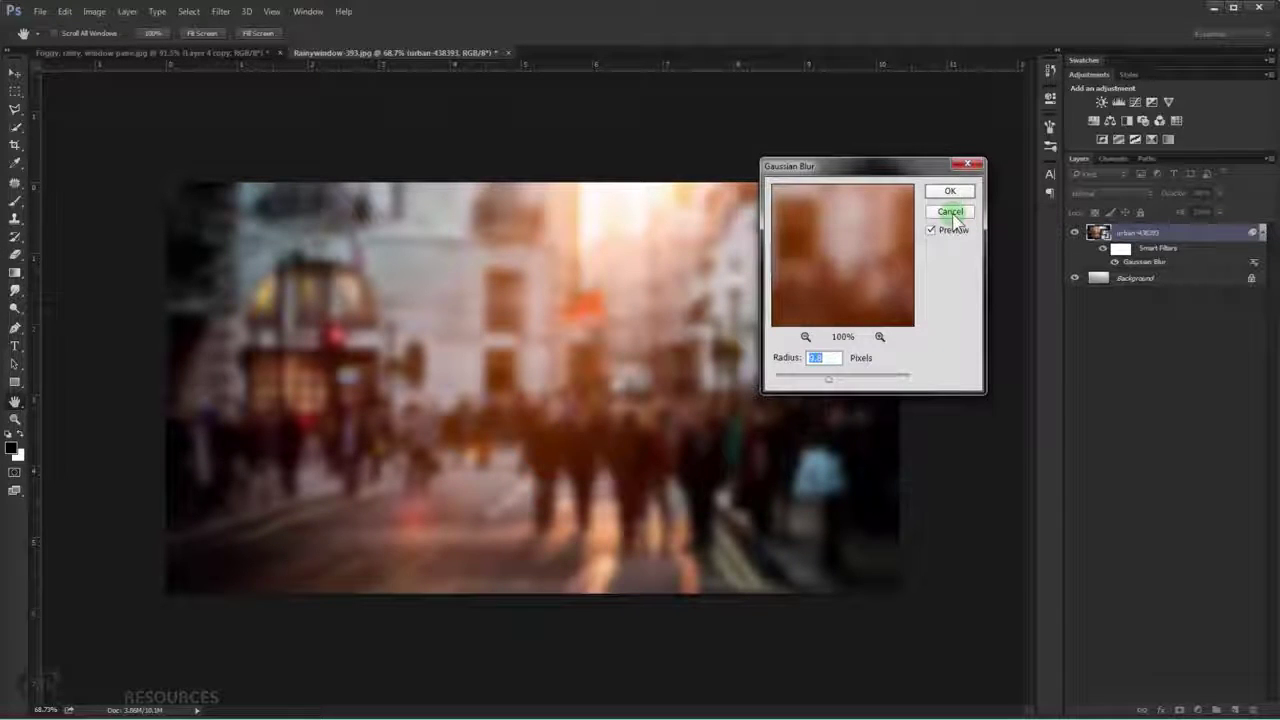
click(951, 213)
Set the urban-438393 layer's blend mode to Overlay.
click(1259, 232)
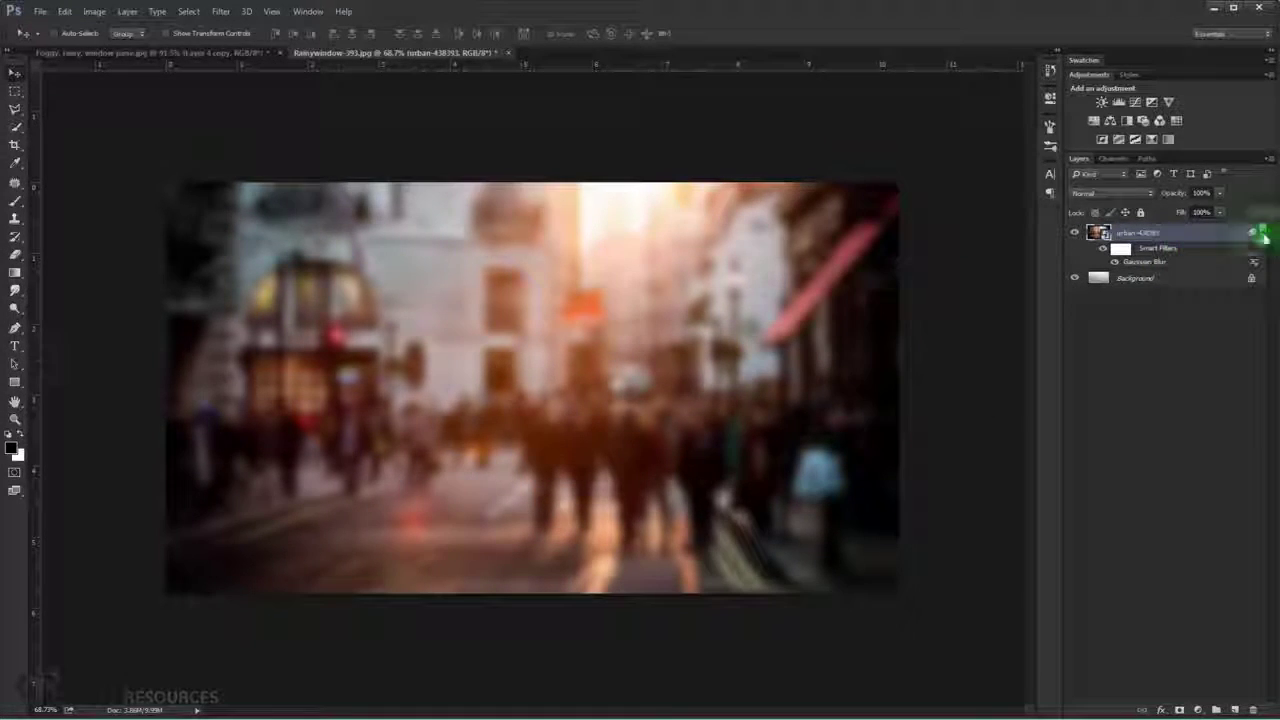
click(1100, 191)
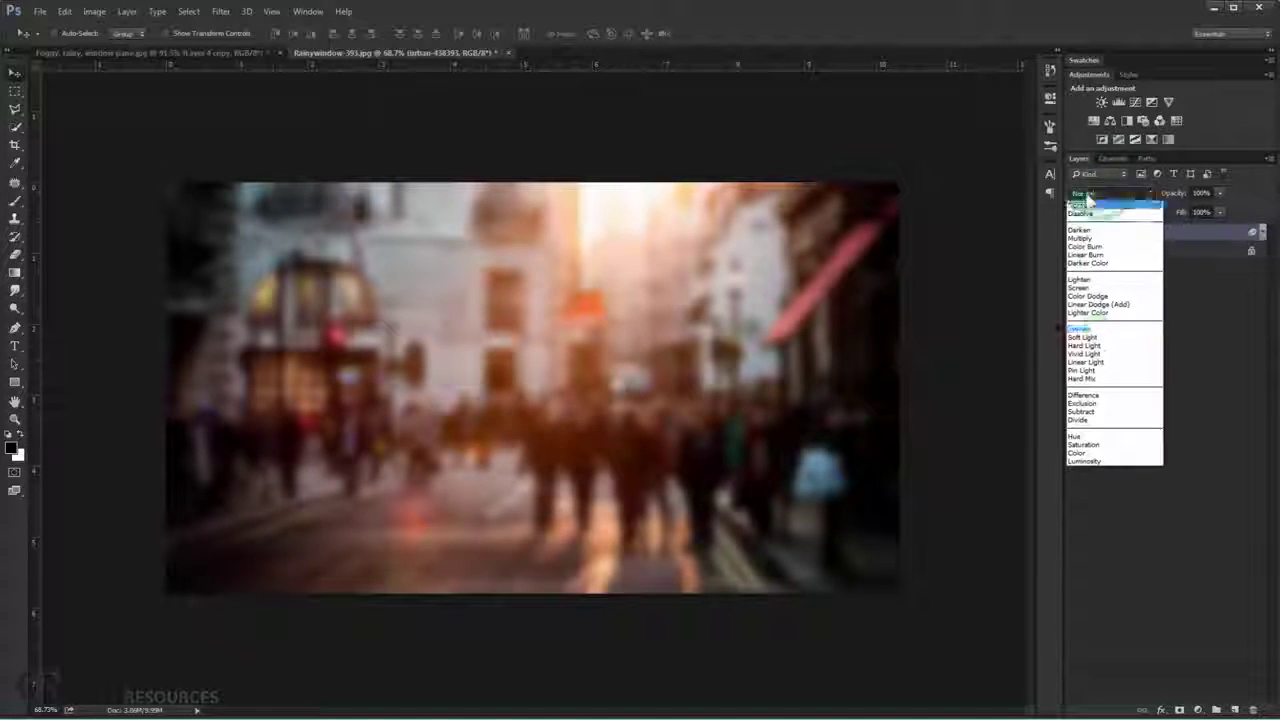
click(1105, 328)
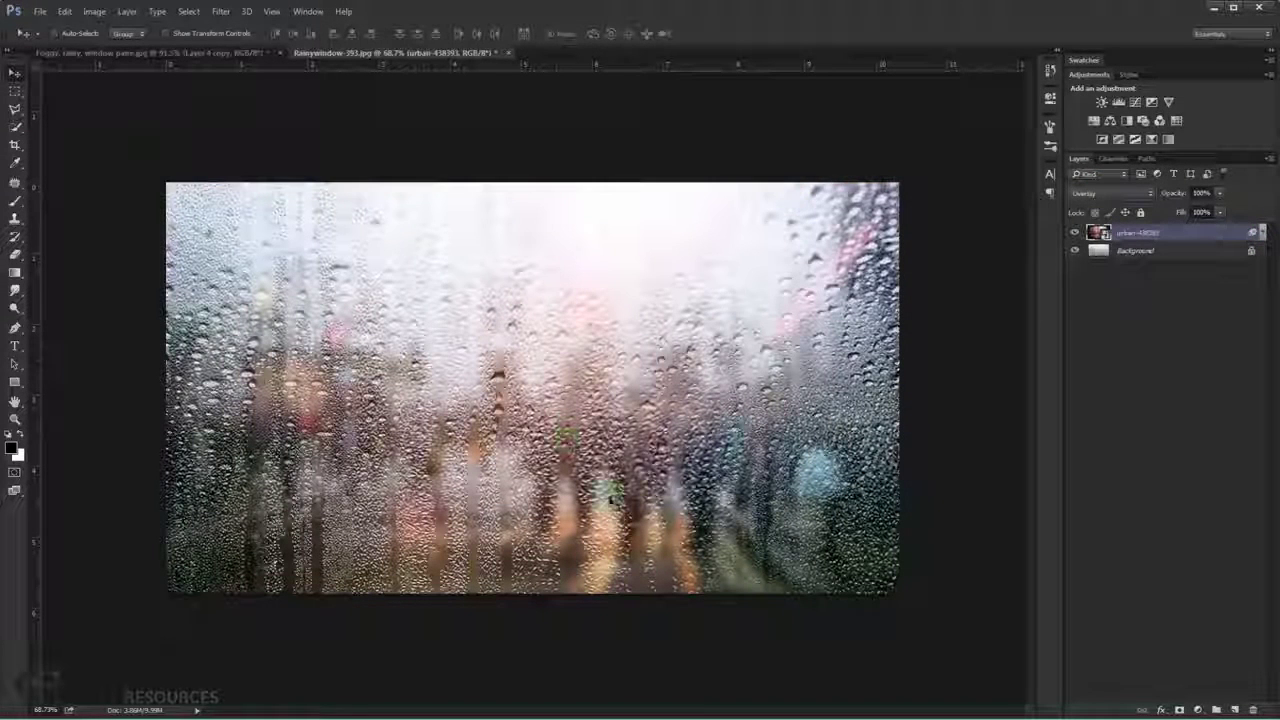